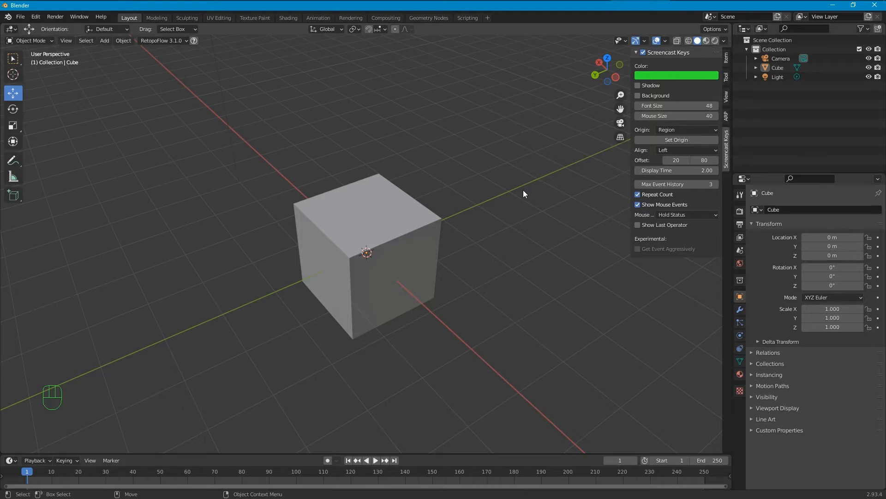
Switch to the browser to read the Google dictionary definition of a polygon, and return to Blender.
click(354, 234)
click(481, 326)
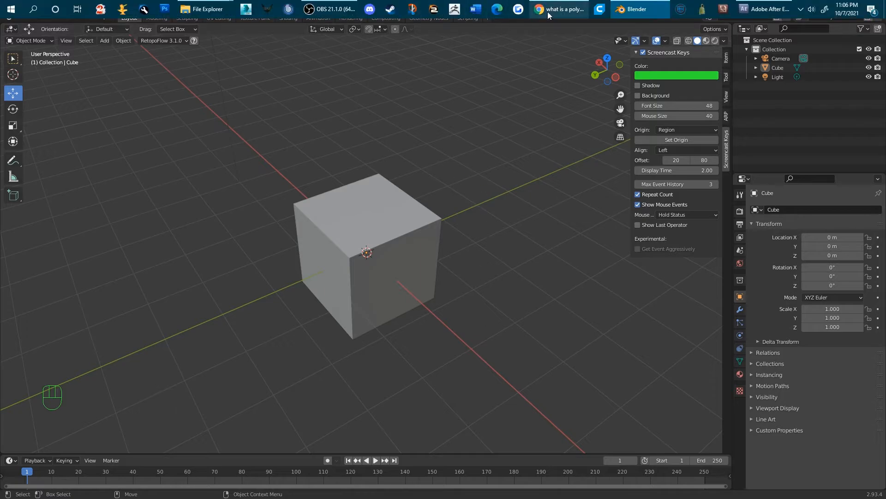
click(561, 9)
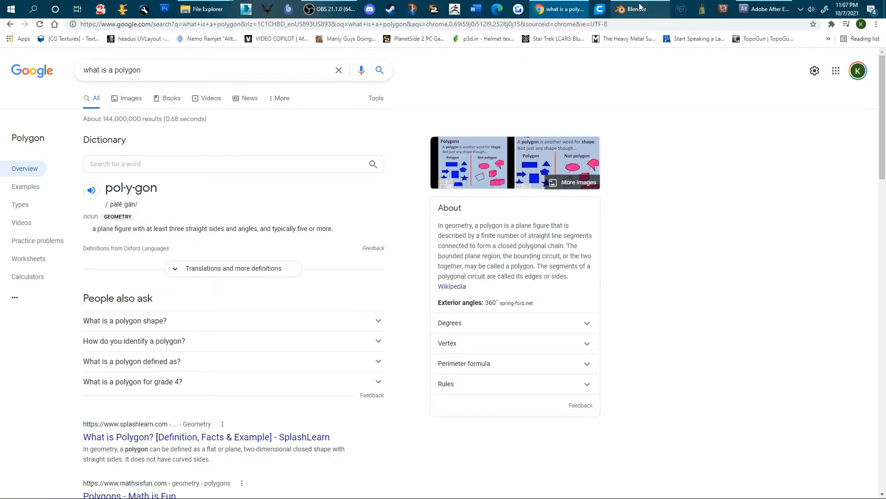
click(640, 9)
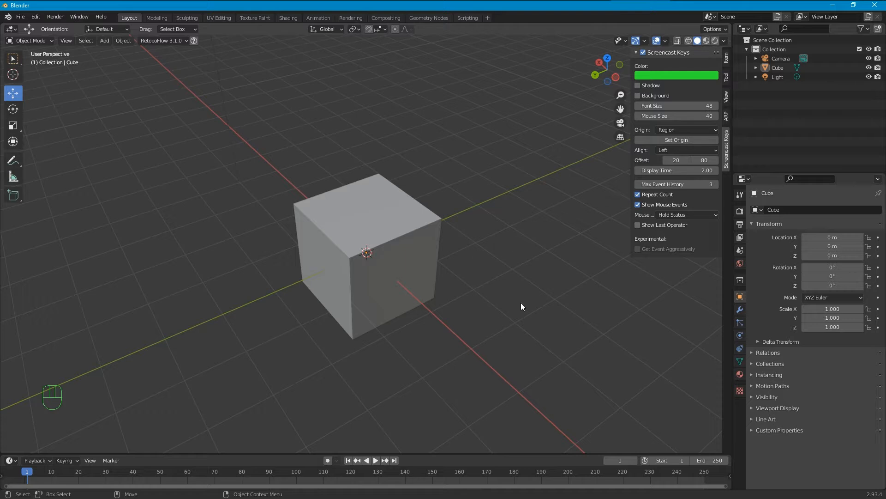
Add a plane mesh to the scene and move it about 3.37 m along the Y axis, clear of the cube.
click(367, 268)
click(509, 318)
click(102, 44)
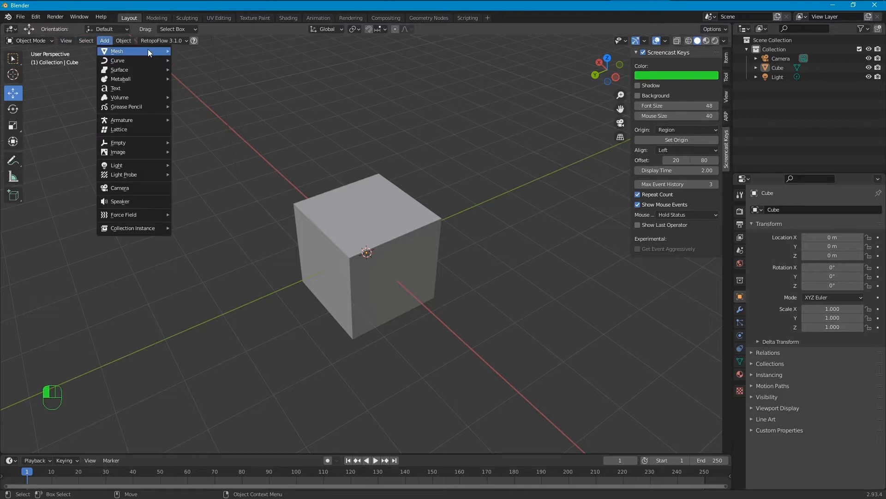
mouse_move(148, 49)
click(204, 51)
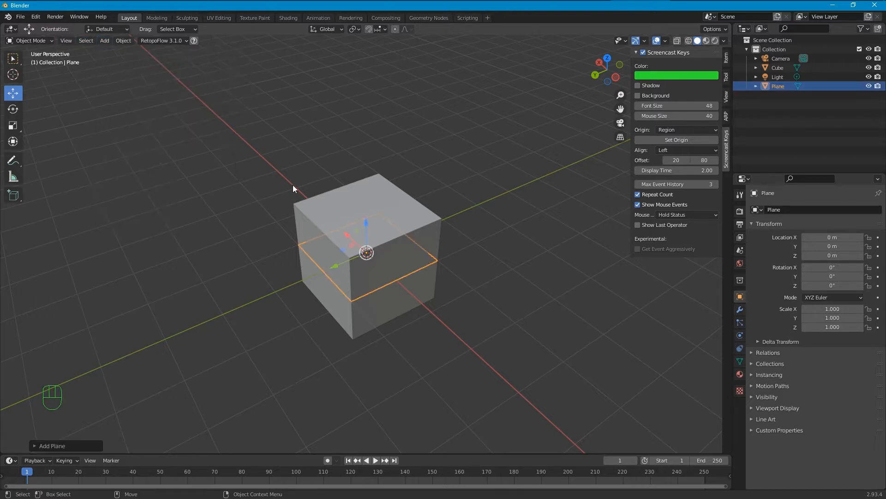
drag(338, 260, 175, 329)
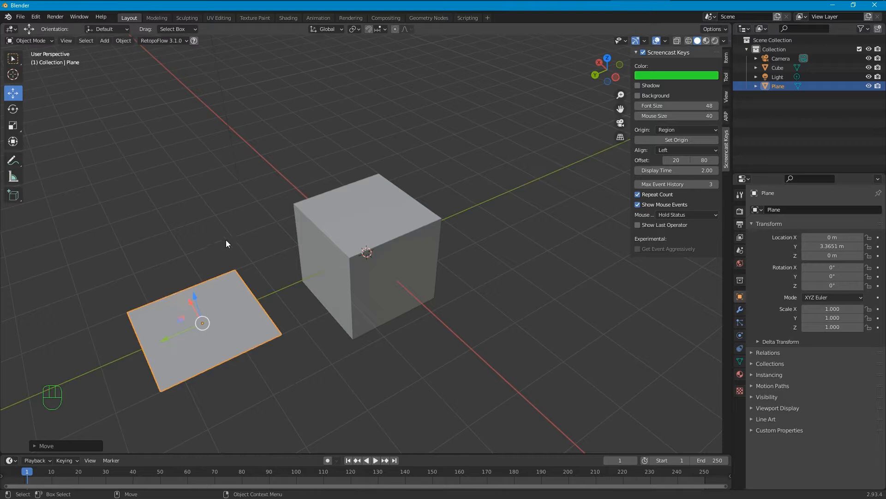
Switch the viewport to wireframe shading and put the plane into Edit Mode.
alt+middle_drag(275, 223, 369, 189)
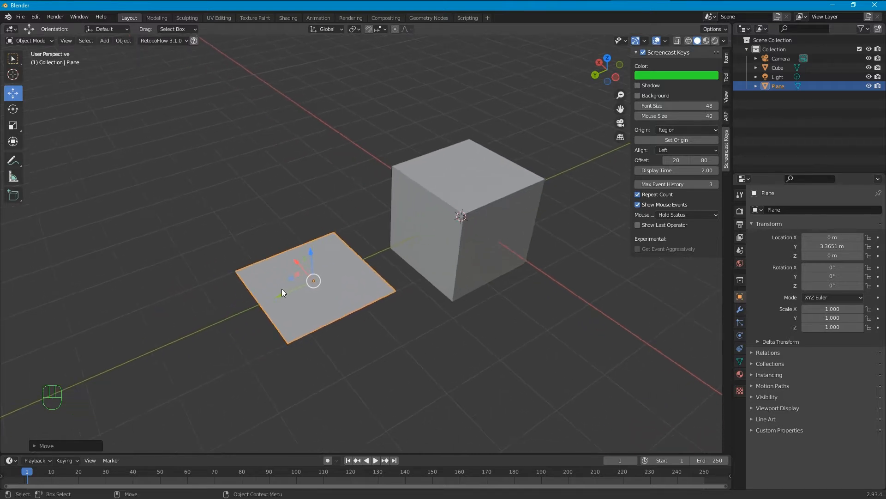
scroll(305, 272, up, 4)
alt+middle_drag(313, 257, 381, 226)
alt+drag(381, 226, 368, 263)
alt+middle_drag(367, 263, 406, 198)
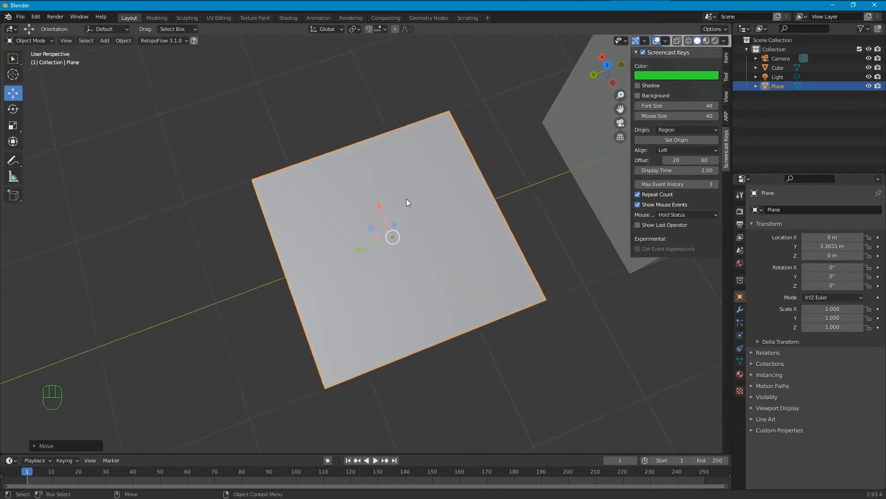
click(689, 41)
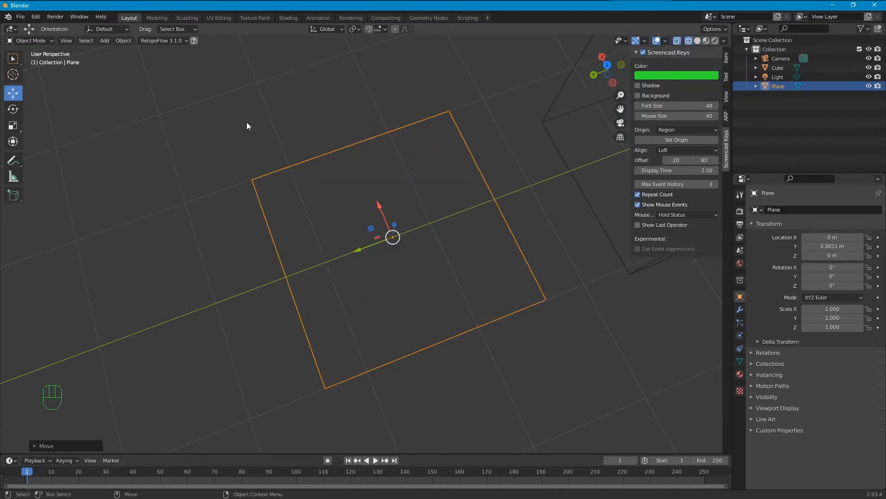
click(43, 41)
click(44, 61)
Box-select the plane's four corner vertices one after another, adding each to the selection.
scroll(257, 212, down, 3)
scroll(258, 212, up, 3)
click(243, 184)
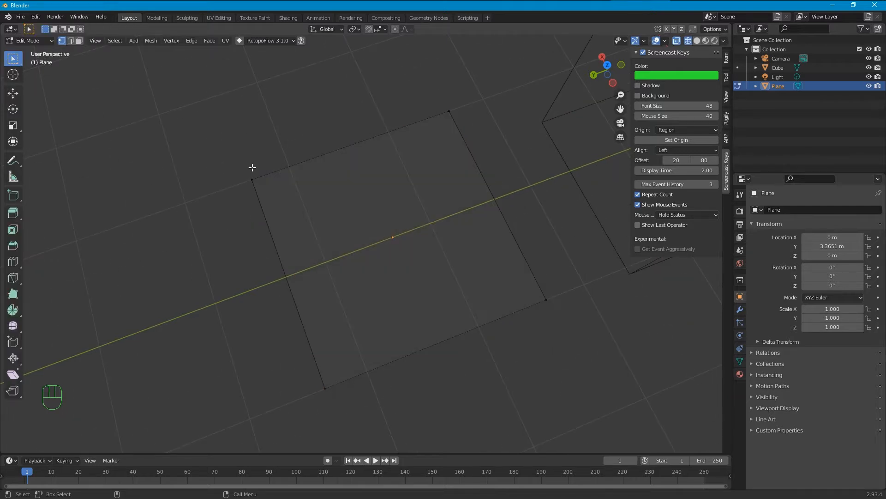
drag(191, 137, 275, 216)
click(228, 167)
drag(222, 160, 280, 228)
shift+drag(296, 409, 370, 364)
shift+drag(586, 334, 502, 250)
shift+drag(472, 99, 433, 137)
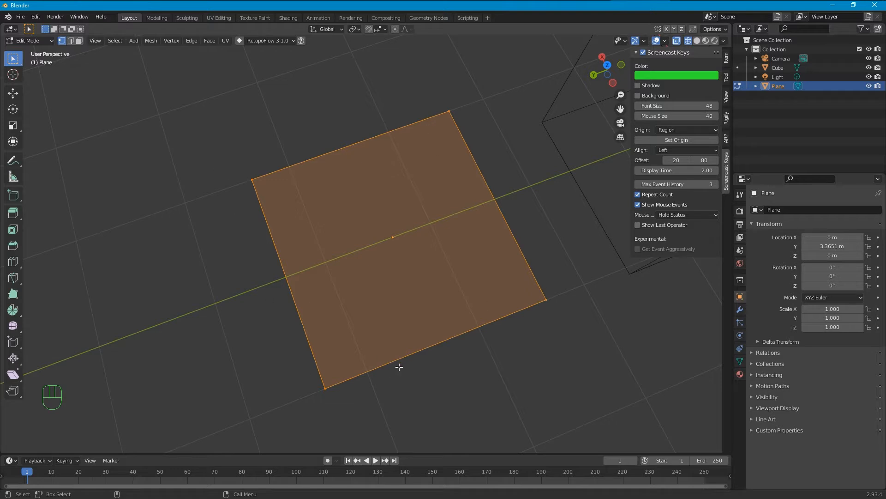
Switch to edge selection, pick the plane's edges individually, and box-select all four edges together.
key(2)
click(325, 125)
drag(325, 125, 351, 172)
click(257, 273)
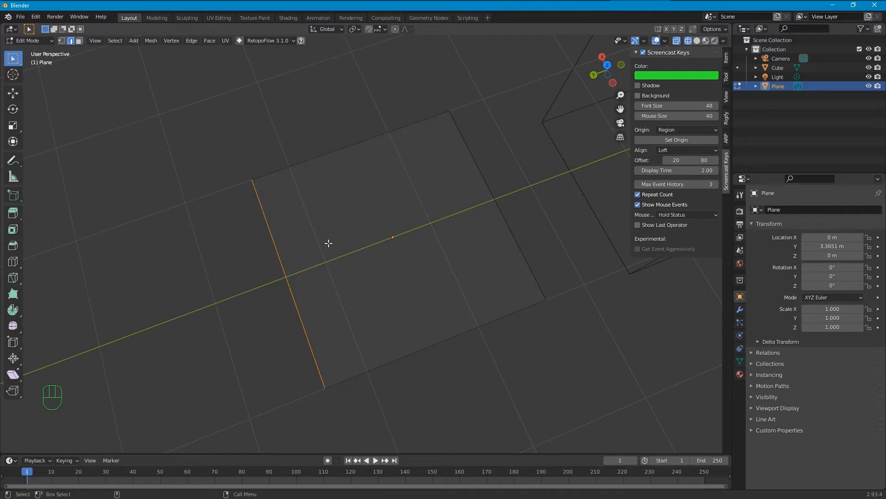
drag(470, 387, 422, 319)
click(506, 244)
click(540, 378)
drag(554, 390, 245, 98)
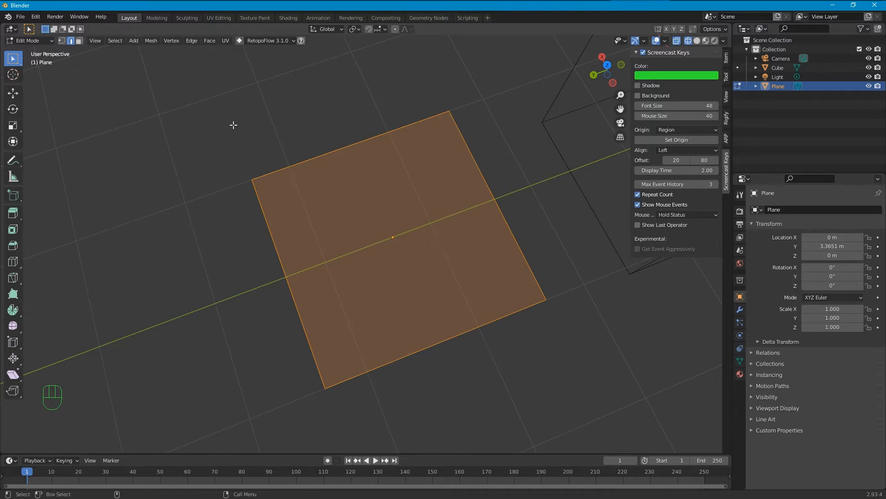
Switch to face selection, select the plane's single face, and clear the selection.
click(77, 43)
click(428, 271)
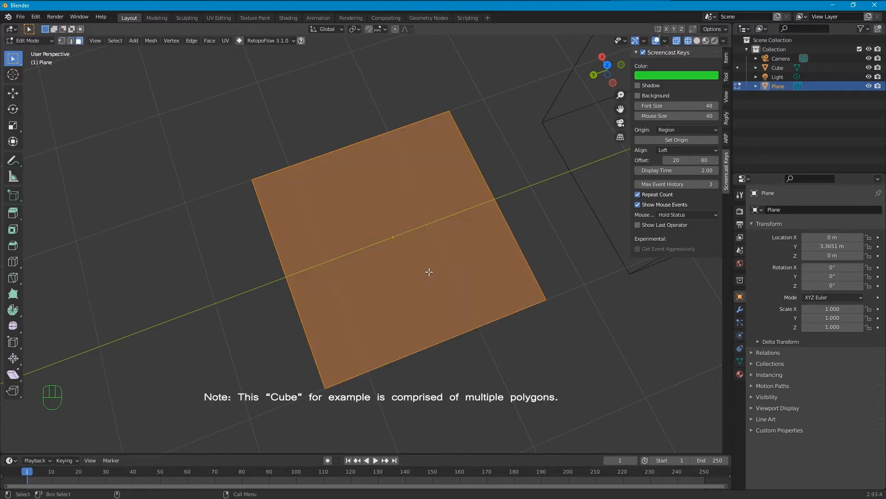
click(248, 294)
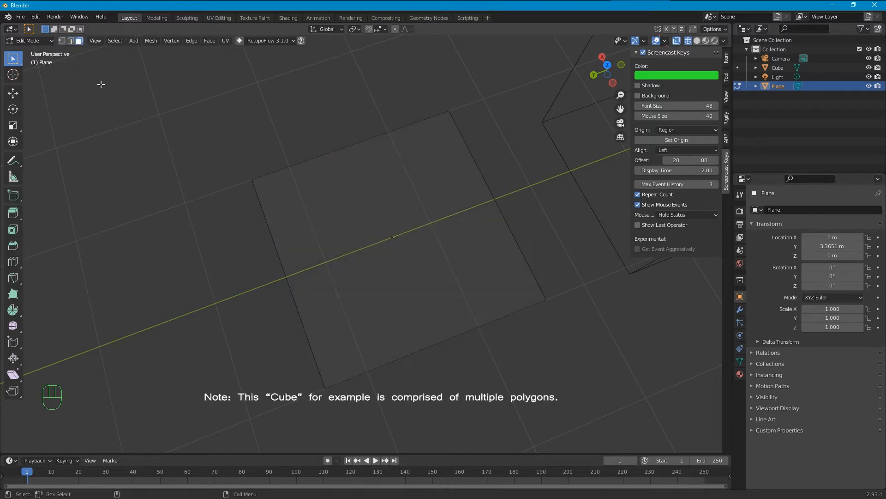
Box-select around the plane in vertex selection mode, and box-select all its edges in edge selection mode.
drag(190, 142, 583, 414)
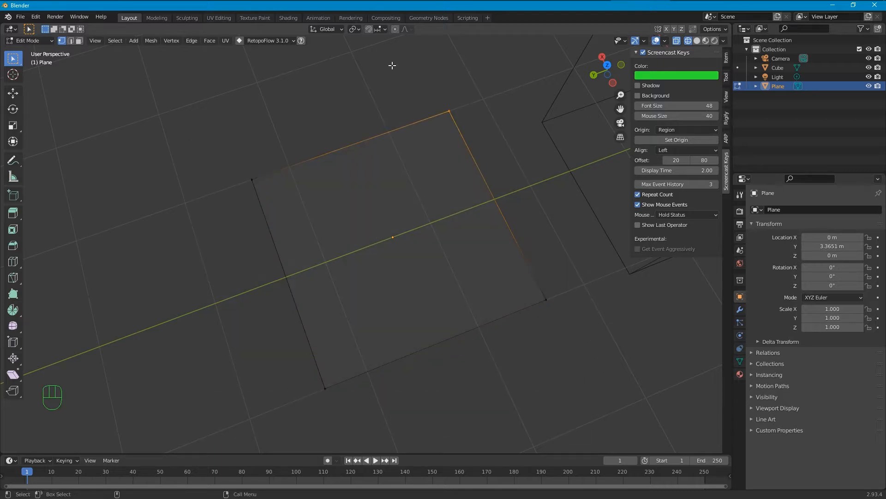
click(73, 41)
click(172, 41)
drag(223, 83, 557, 386)
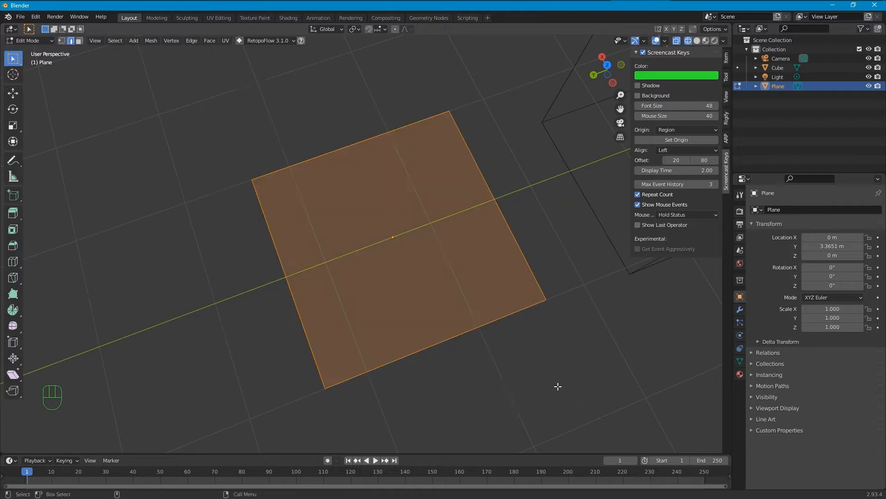
Return to face selection and select the plane's face again.
click(80, 41)
click(319, 199)
click(392, 245)
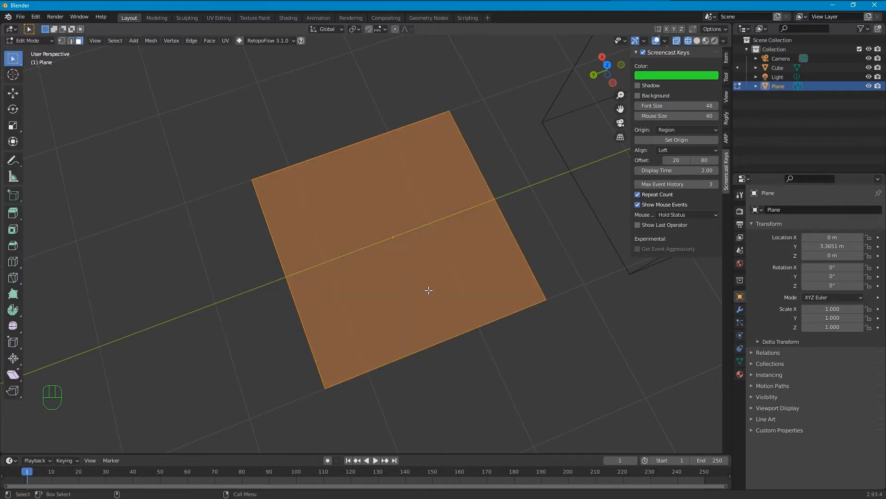
Leave Edit Mode for Object Mode and select the cube.
scroll(429, 290, down, 2)
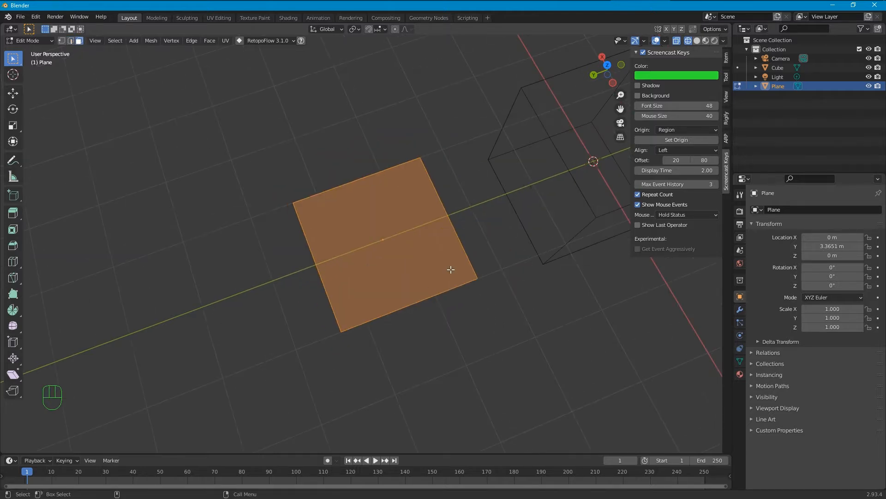
alt+drag(457, 299, 293, 307)
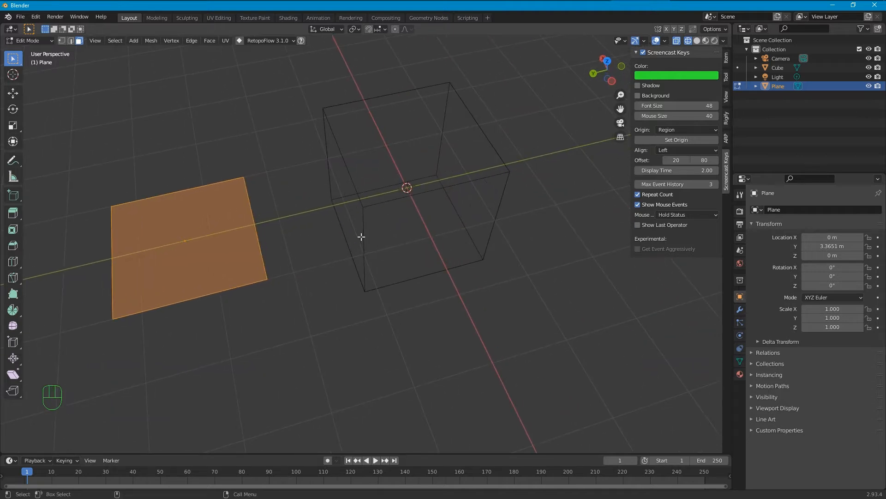
click(41, 43)
click(46, 51)
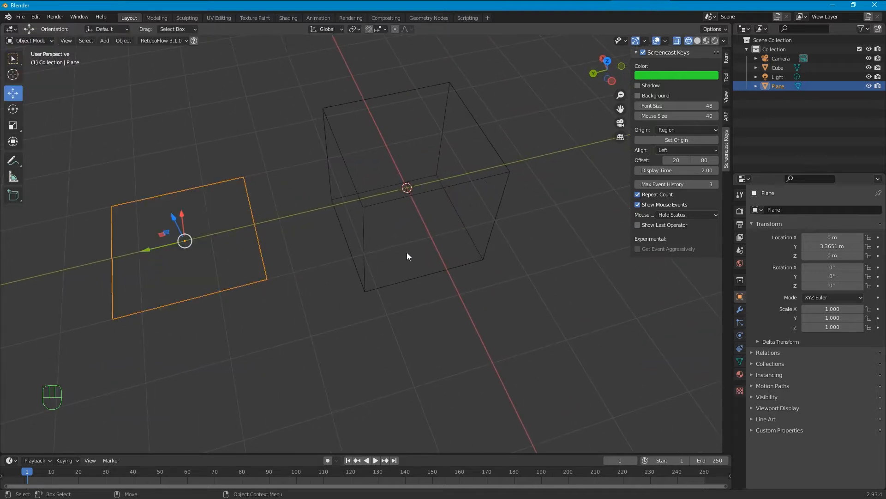
click(396, 205)
alt+drag(432, 237, 414, 237)
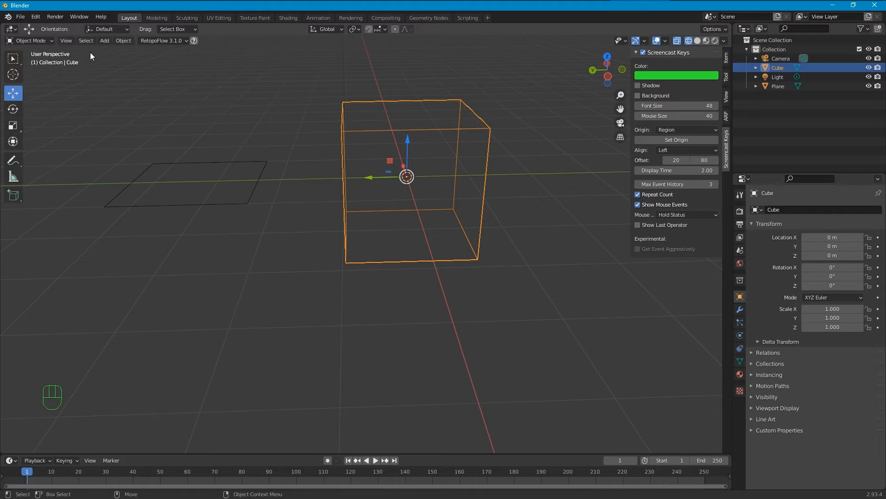
Add a UV sphere and move it along the Y axis to about -2.57 m, beside the cube.
click(102, 42)
mouse_move(133, 50)
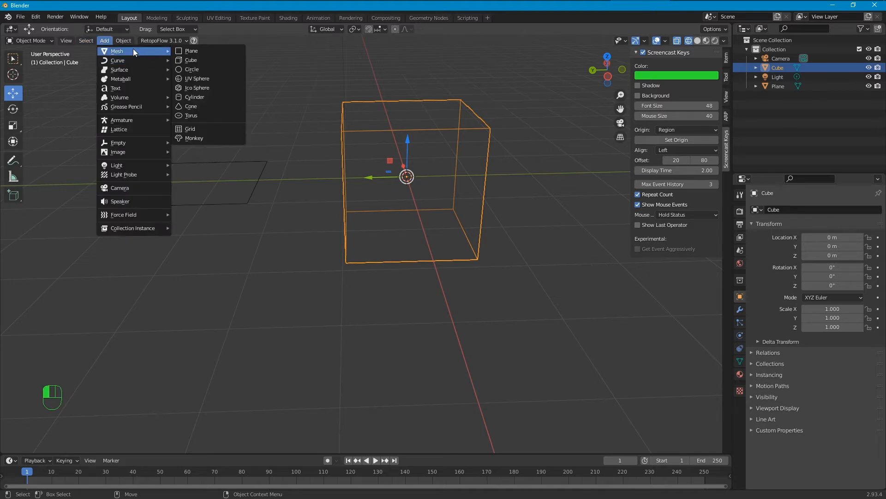
click(205, 79)
drag(377, 177, 535, 174)
Add a cylinder and move it clear of the cube to about X -2.97 m, Y -1.19 m.
click(102, 41)
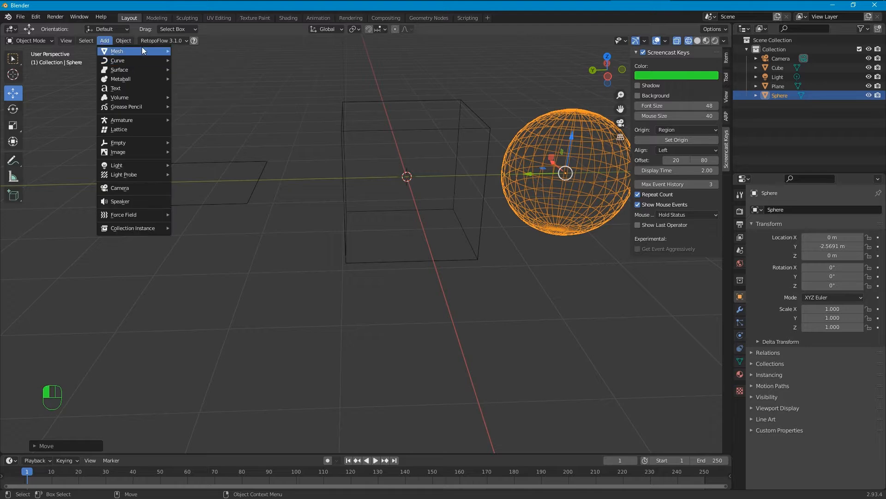
mouse_move(142, 46)
click(206, 97)
key(g)
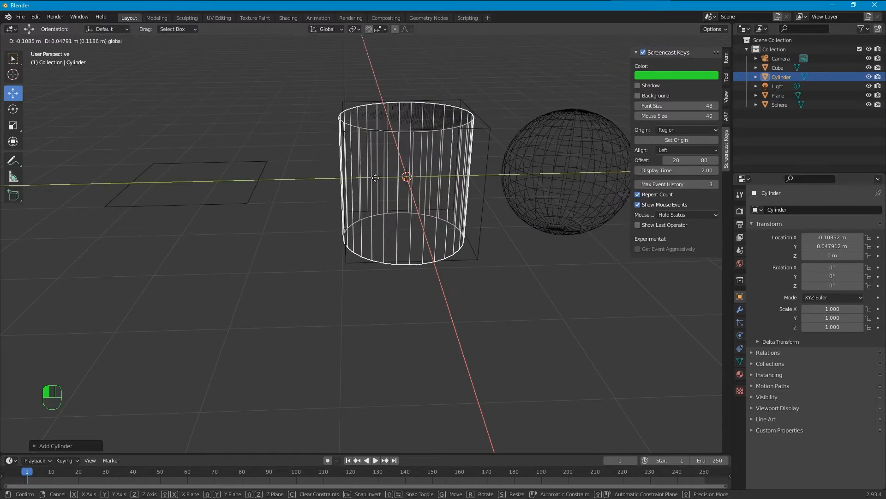
drag(348, 205, 521, 262)
scroll(409, 284, down, 4)
alt+drag(409, 283, 440, 310)
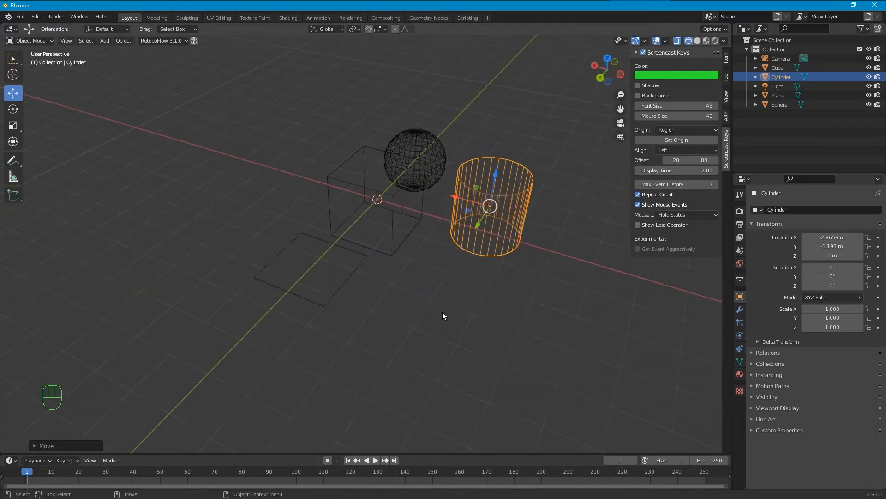
Select the cylinder, sphere, cube and plane in turn to examine each object's wireframe.
click(411, 241)
alt+drag(411, 240, 354, 290)
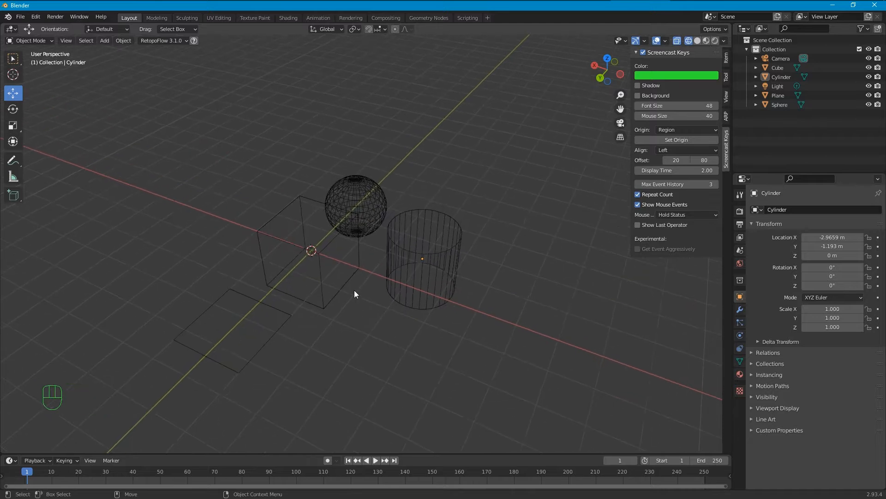
click(413, 284)
click(372, 196)
click(333, 242)
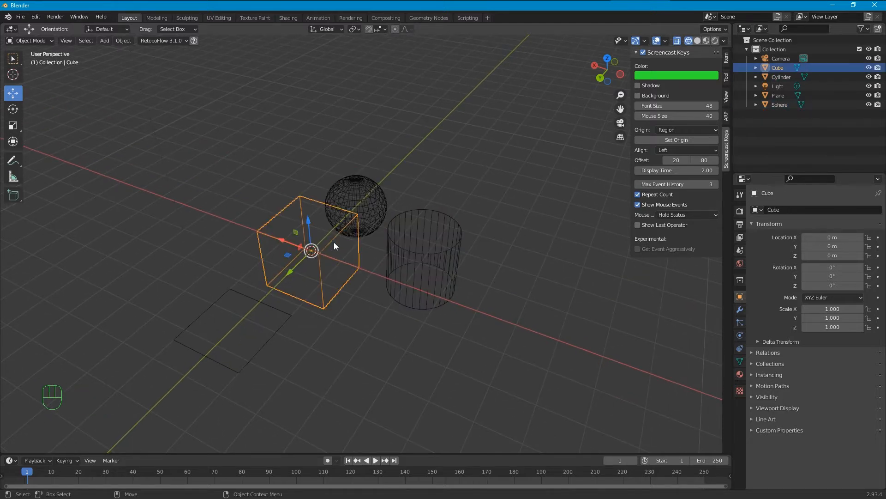
click(232, 334)
click(217, 362)
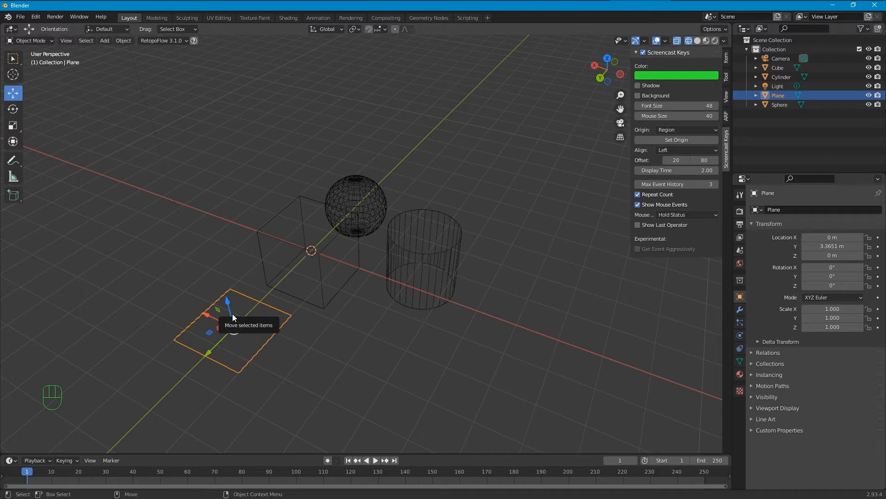
Select the cylinder again, clear the selection, and inspect the polygons of the four wireframe meshes up close.
click(396, 288)
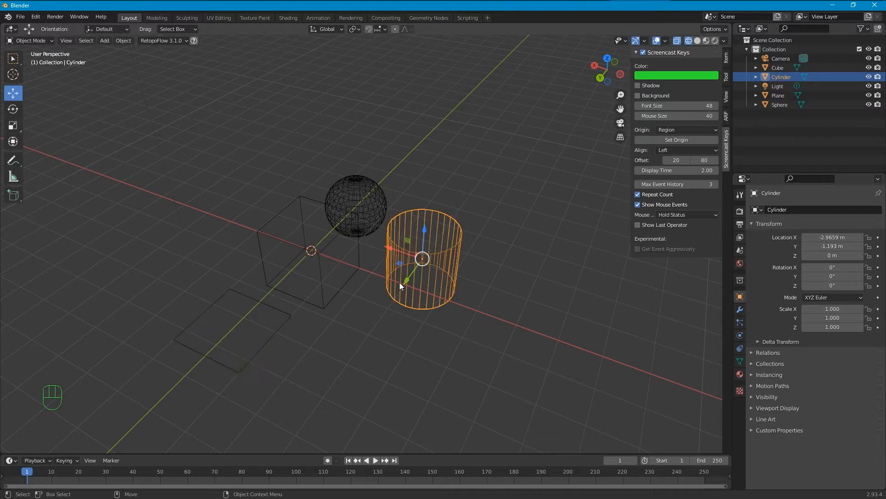
drag(337, 154, 269, 251)
click(439, 342)
scroll(429, 287, up, 1)
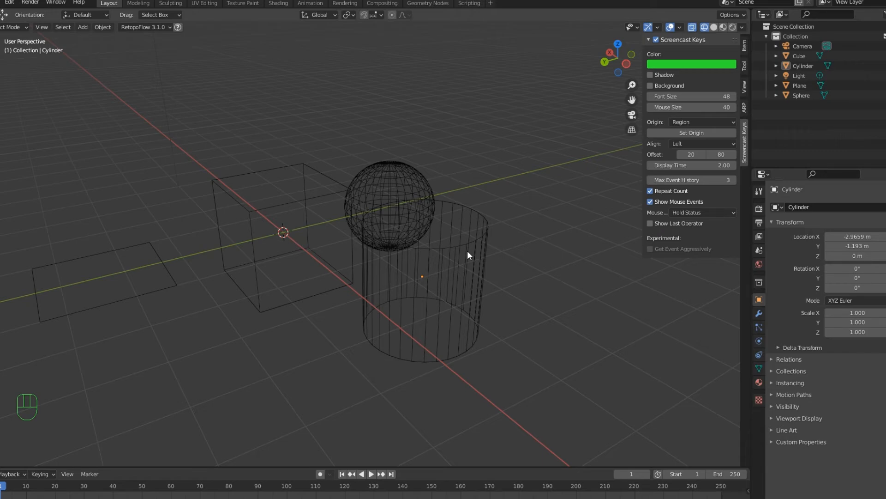
alt+drag(354, 231, 406, 232)
Switch to the browser, show the image results for "what is a polygon", preview the first image and browse further examples.
key(super)
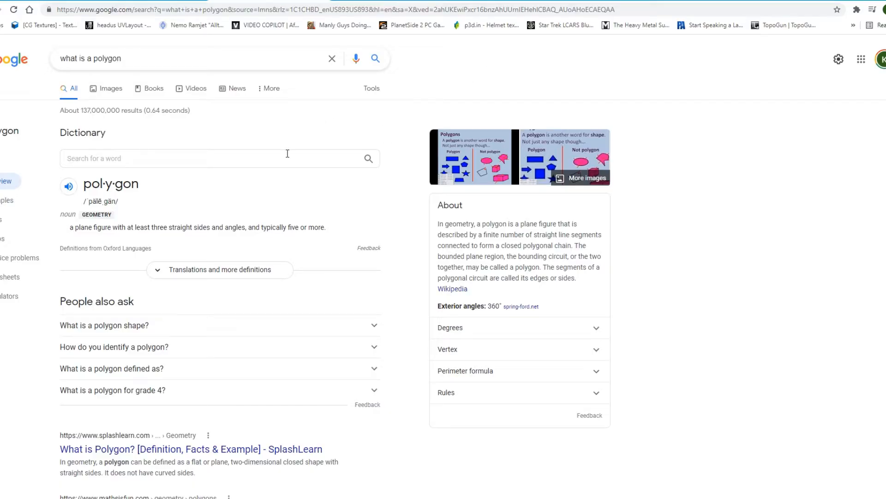
click(112, 88)
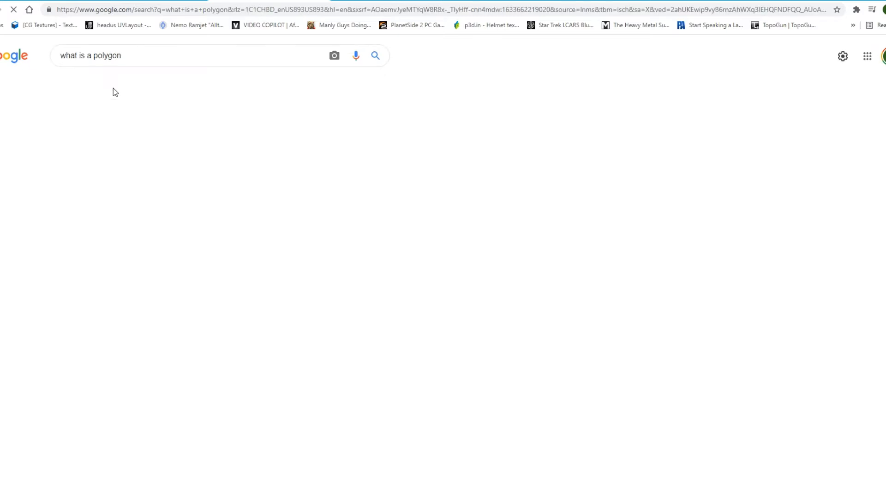
click(95, 178)
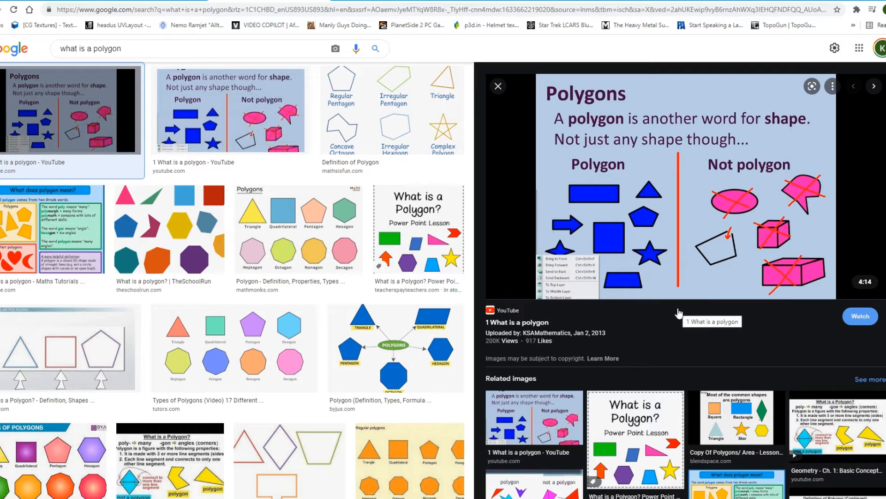
scroll(400, 305, down, 8)
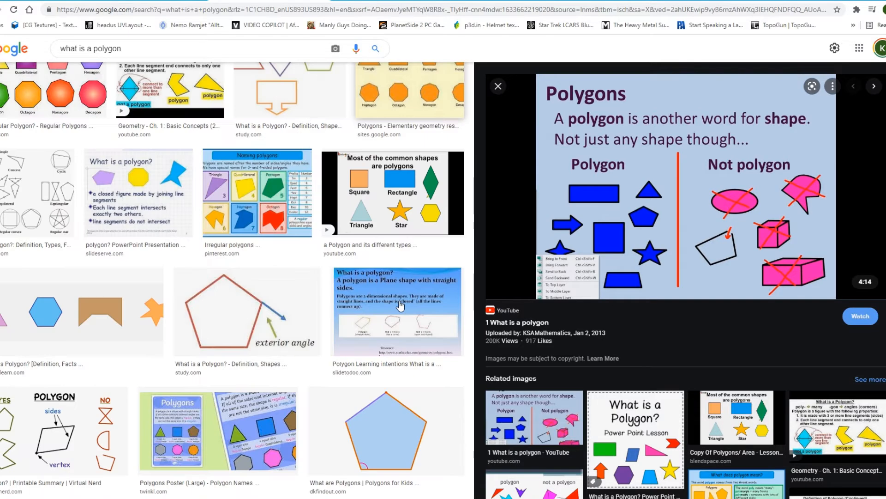
Switch back to Blender and examine the wireframe polygons of the head and helmet meshes up close.
scroll(400, 306, up, 10)
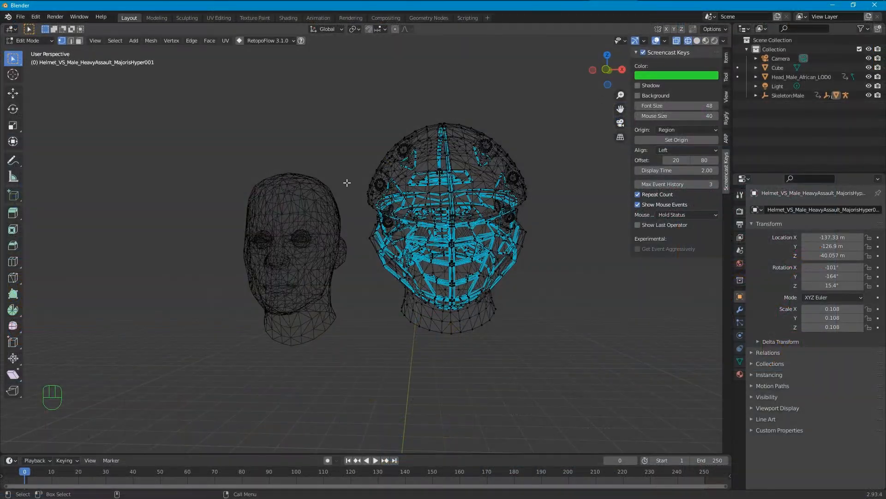
scroll(270, 244, up, 3)
alt+drag(291, 242, 498, 223)
click(425, 278)
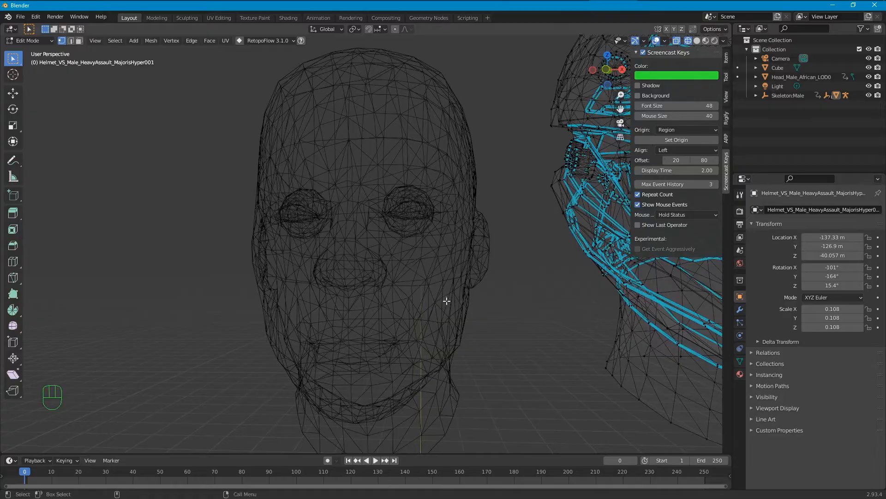
alt+drag(507, 257, 424, 261)
click(415, 262)
shift+click(467, 284)
shift+click(456, 336)
shift+click(398, 323)
click(337, 117)
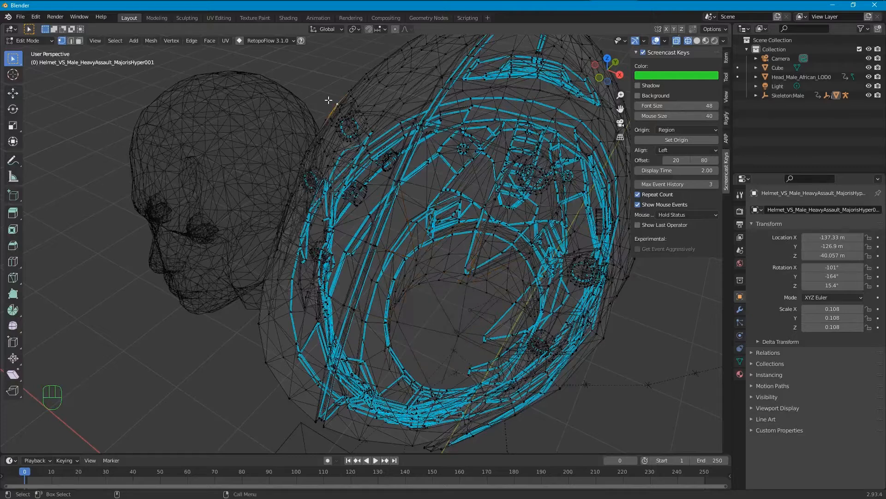
Show the scene in solid shading and examine the helmet's surface polygons with edge selection.
click(697, 40)
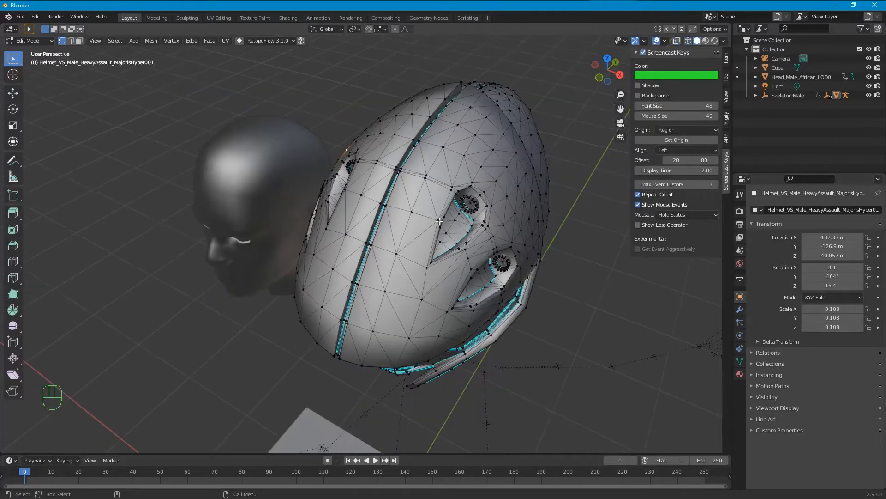
drag(423, 226, 367, 299)
click(581, 329)
click(70, 41)
drag(410, 220, 381, 281)
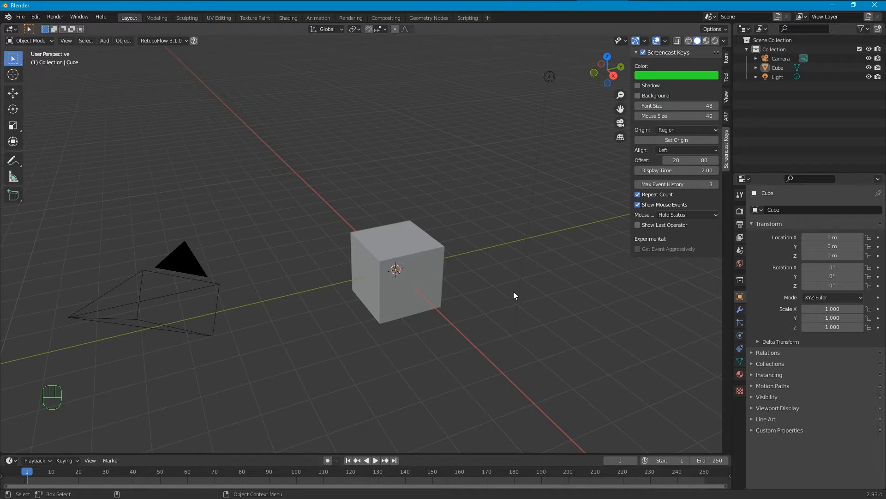
Put the default cube into Edit Mode, return to Object Mode once, and re-enter Edit Mode.
scroll(442, 314, up, 2)
alt+drag(501, 307, 319, 305)
alt+drag(440, 306, 487, 317)
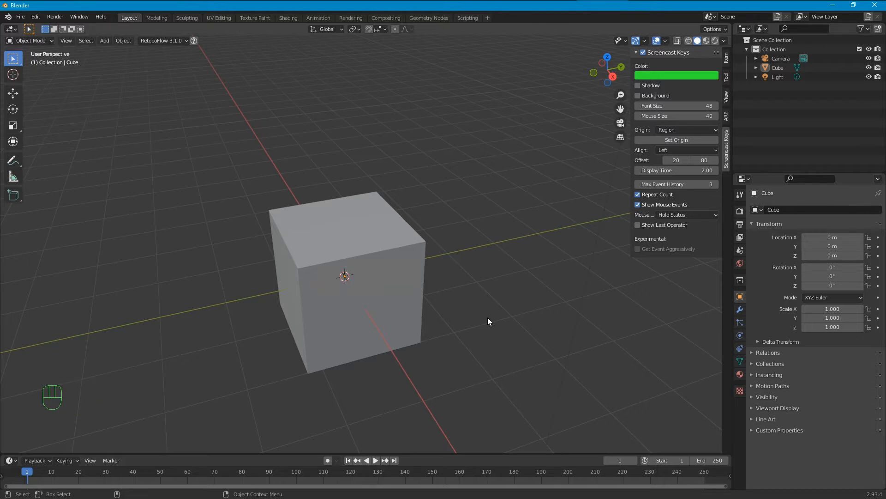
key(1)
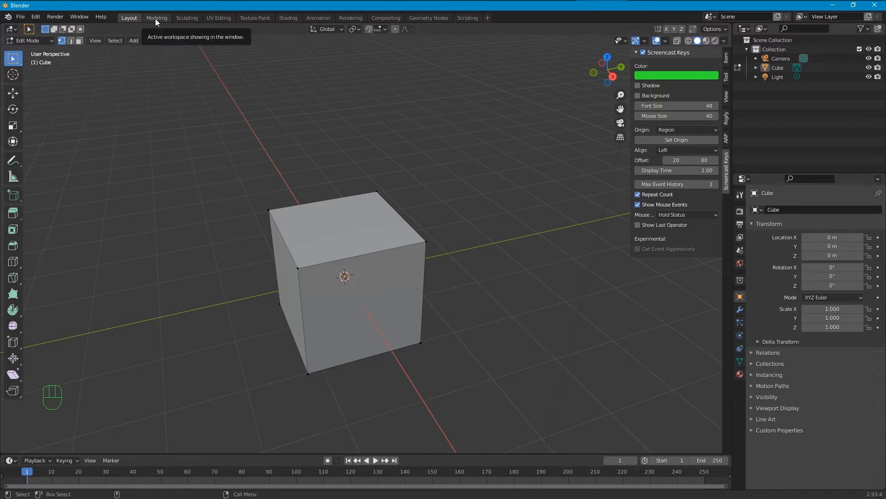
click(44, 43)
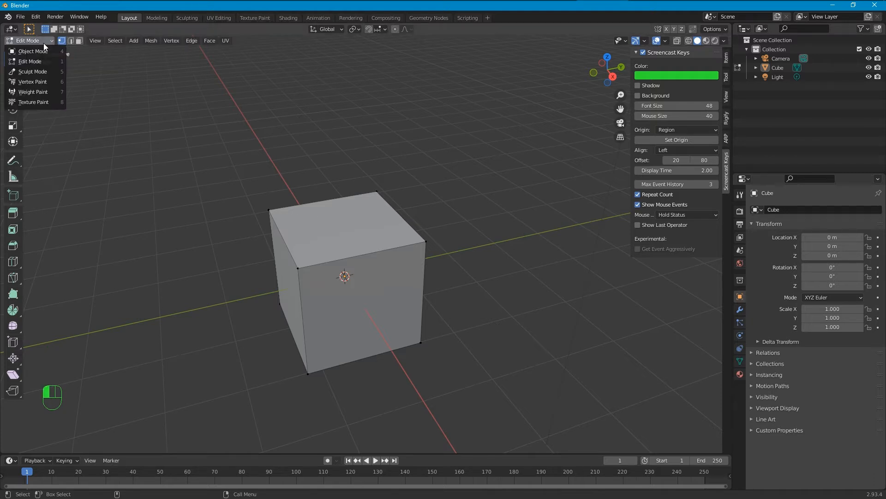
click(39, 60)
click(49, 40)
click(37, 51)
click(41, 41)
click(43, 62)
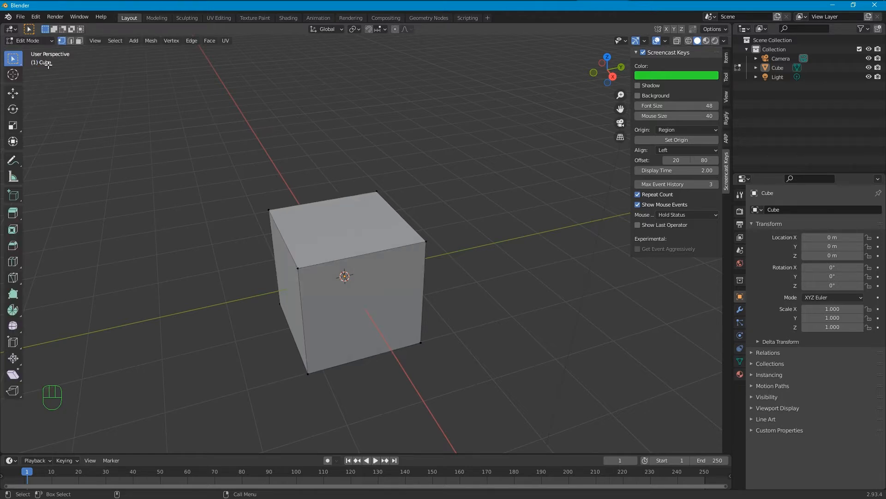
Enable face selection and extrude the cube's face on the positive X side outward by about 1.61 m.
alt+drag(457, 270, 513, 228)
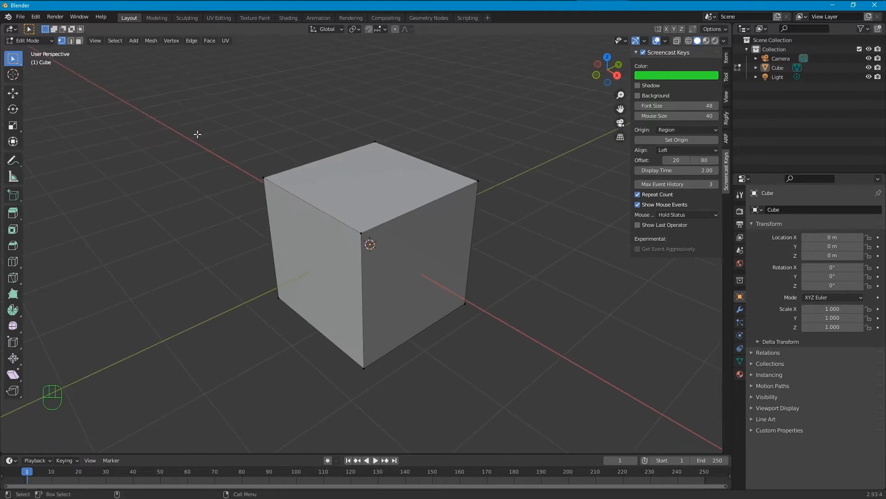
key(3)
right_click(503, 253)
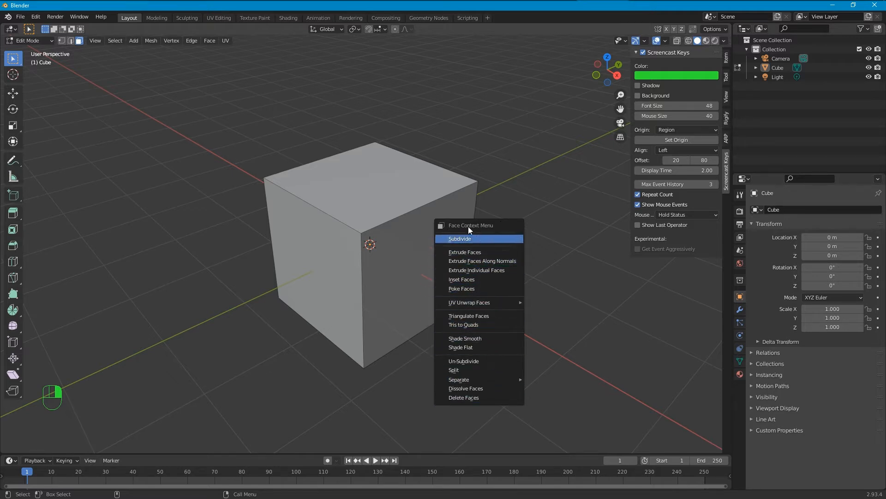
right_drag(480, 229, 592, 340)
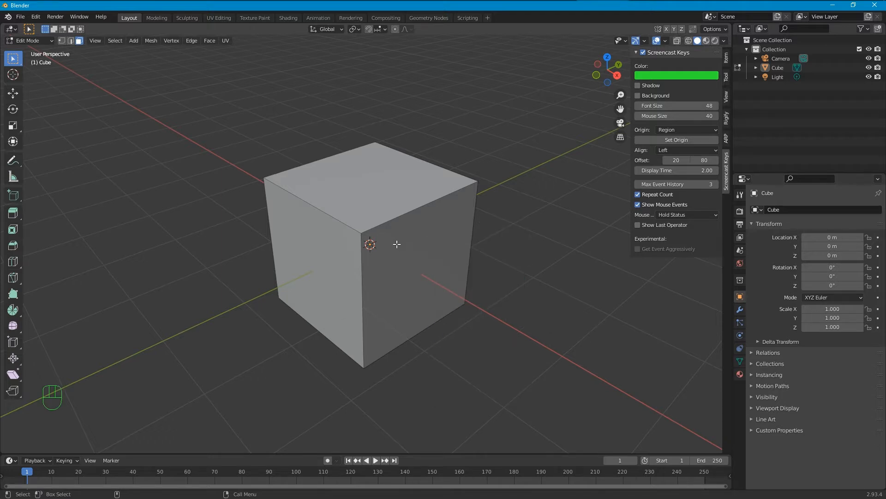
click(416, 243)
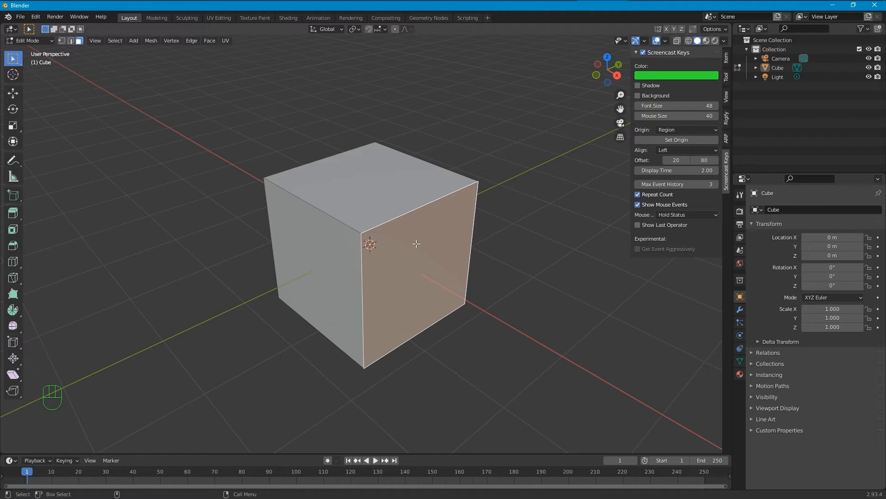
right_click(453, 256)
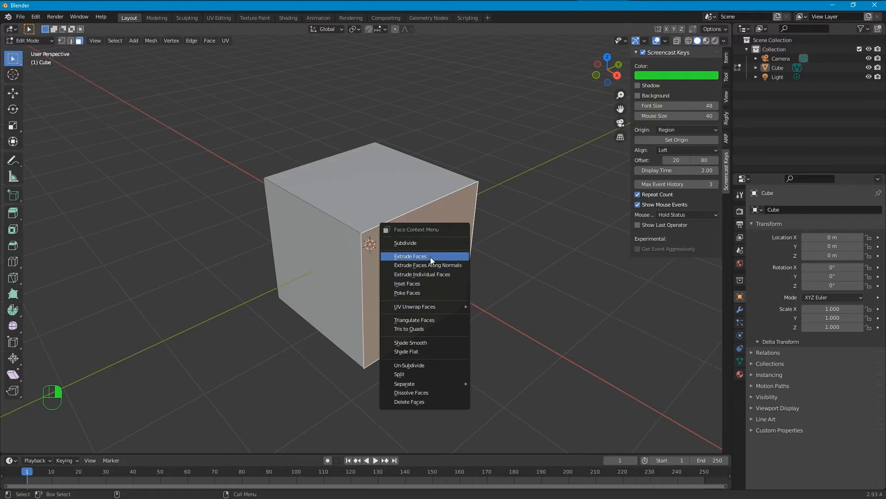
click(430, 256)
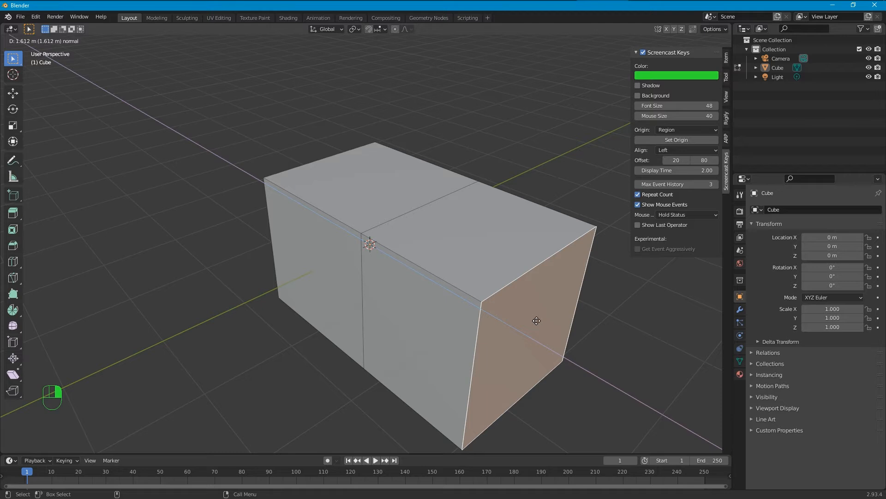
click(537, 320)
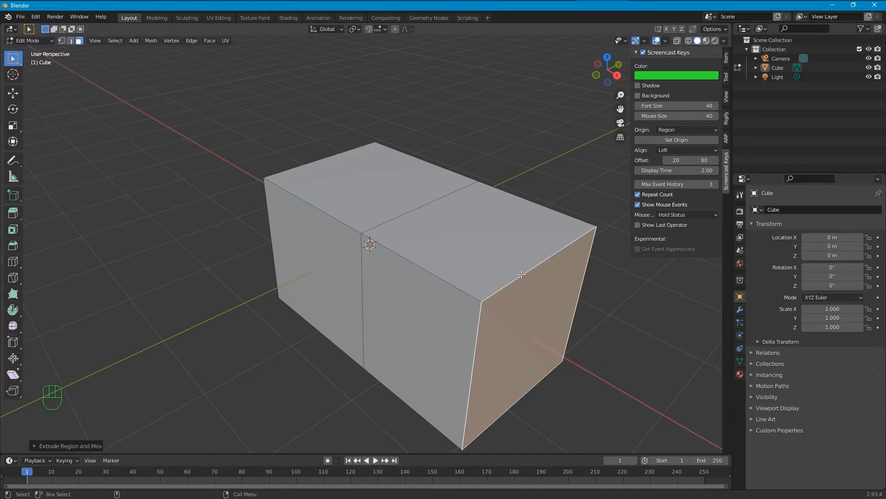
Extrude the top face of the newly extruded section upward by about 1.46 m.
click(453, 240)
right_click(453, 240)
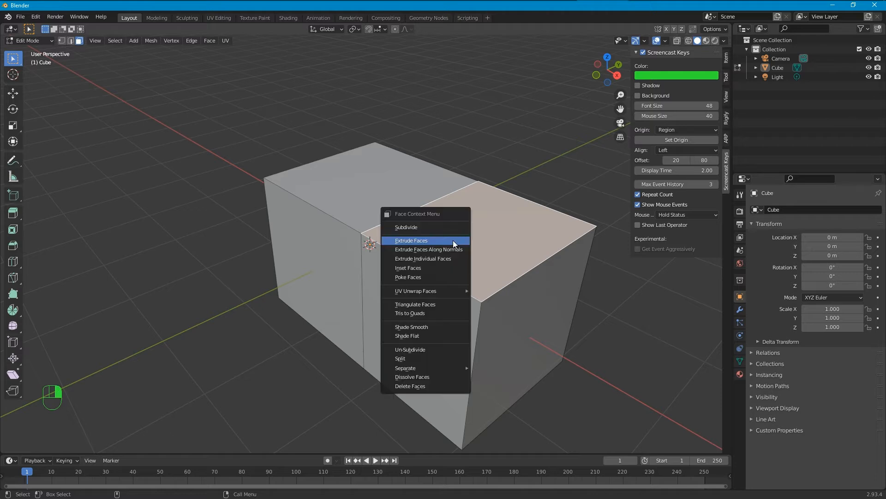
click(443, 249)
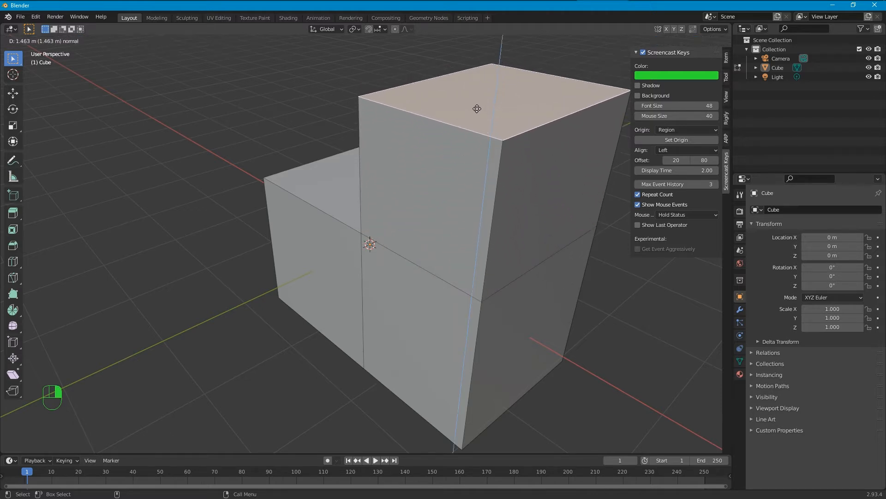
click(477, 109)
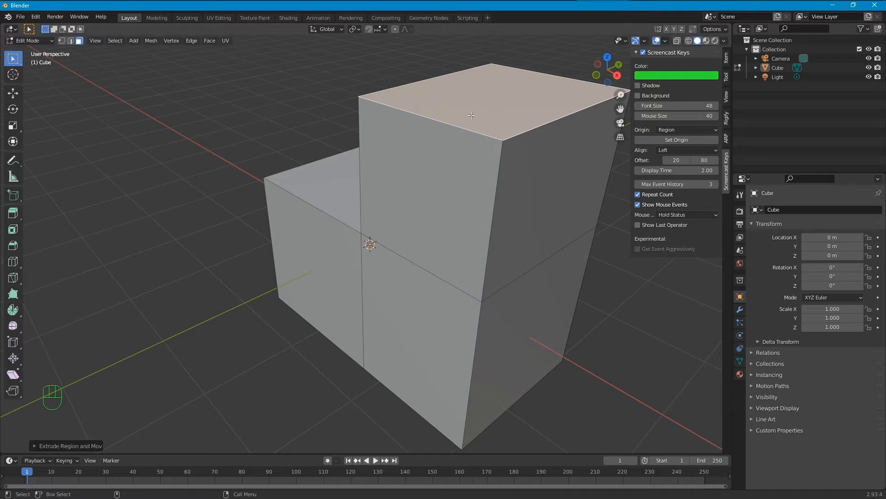
Extrude the negative Y side face of the raised block outward to form an overhanging block.
click(445, 215)
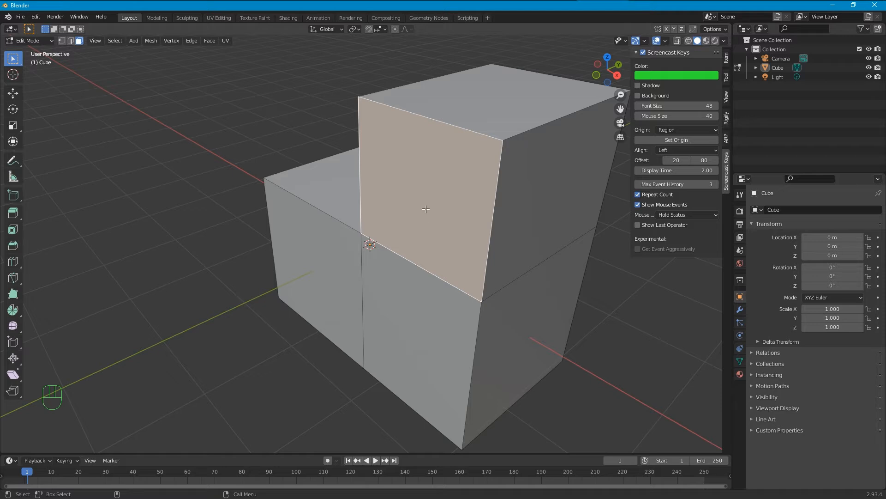
right_click(427, 208)
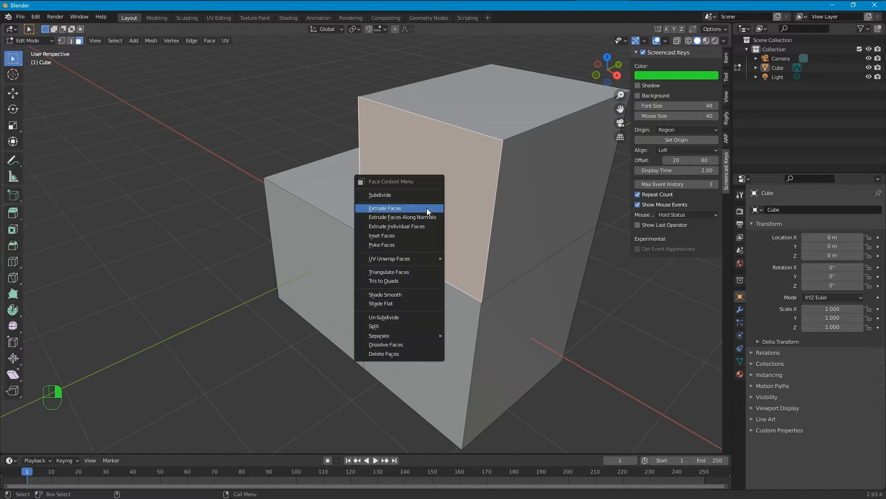
click(427, 207)
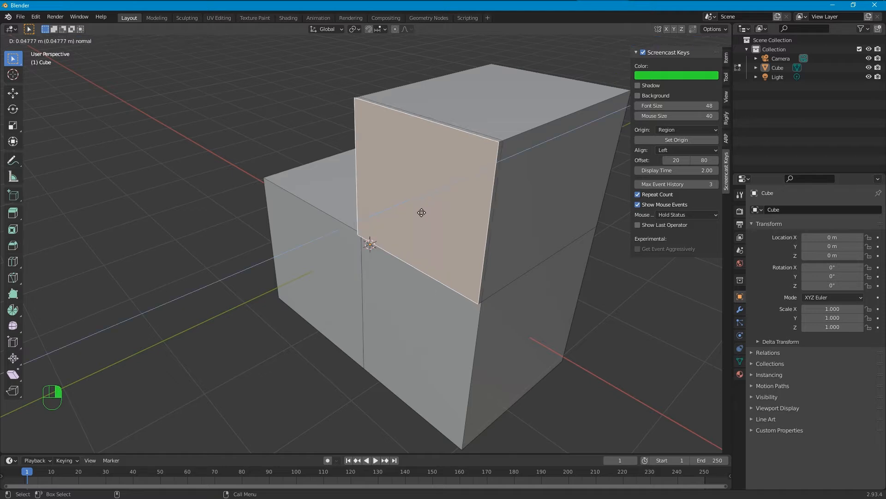
right_click(285, 241)
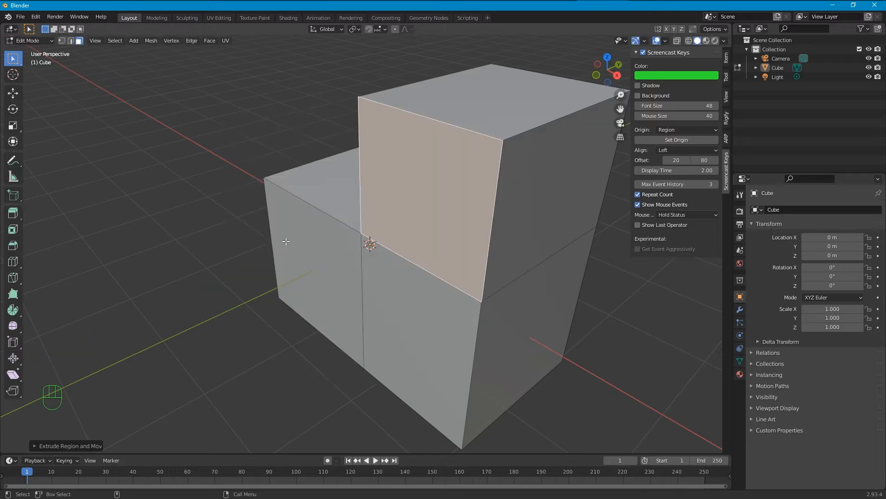
right_click(443, 215)
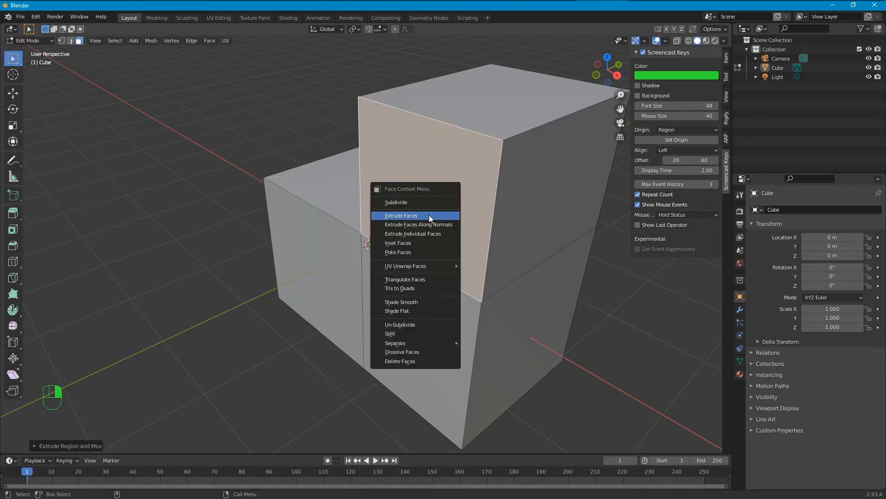
click(429, 215)
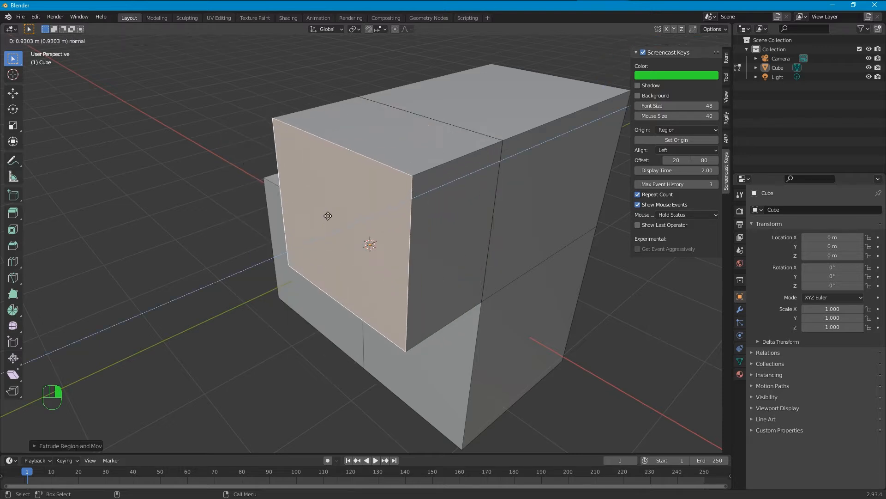
click(289, 233)
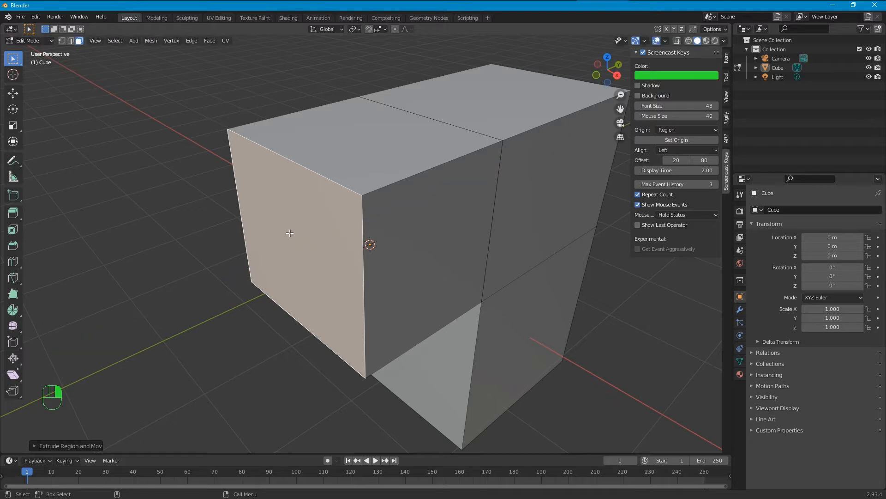
Inset the overhanging block's face on the positive X side to create a framed inner face.
alt+drag(450, 262, 475, 286)
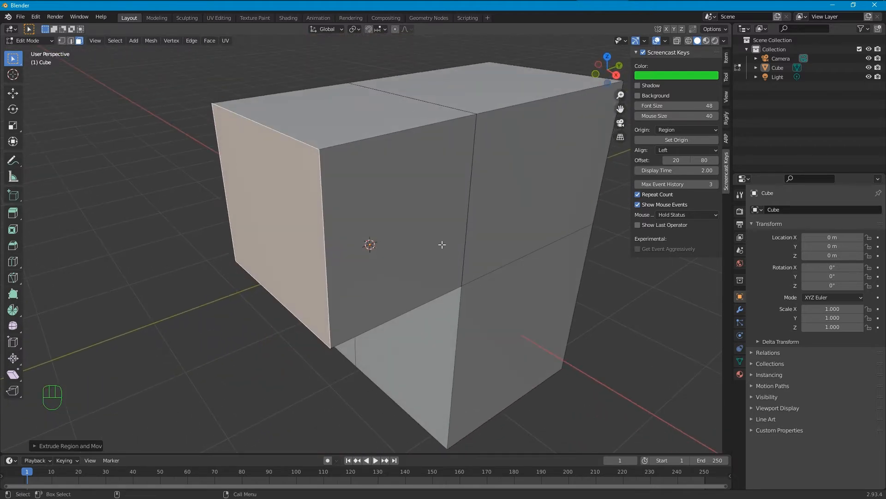
click(407, 215)
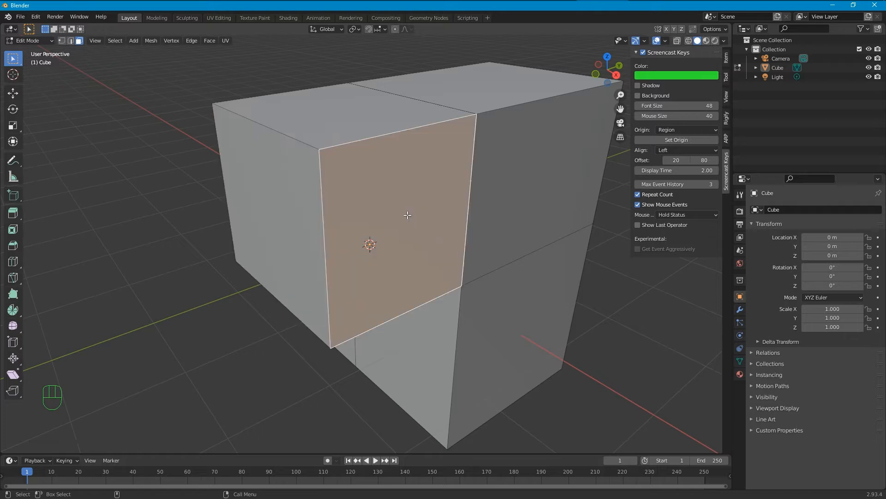
right_click(407, 215)
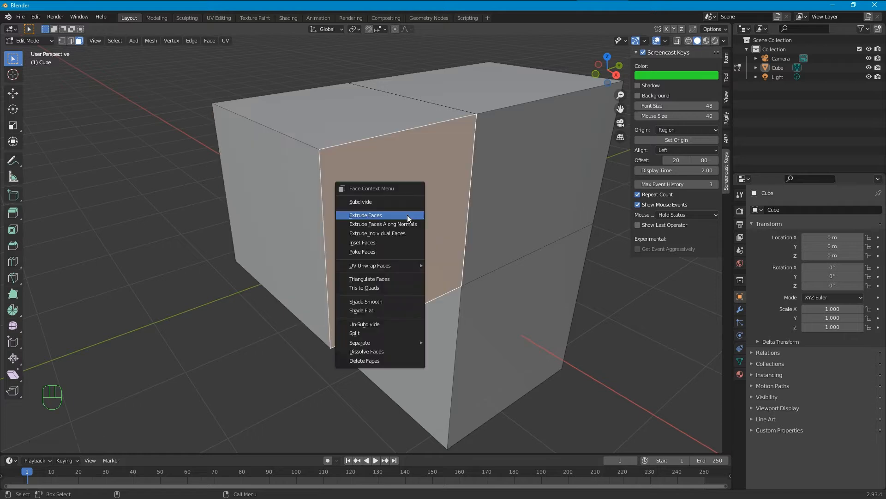
click(382, 243)
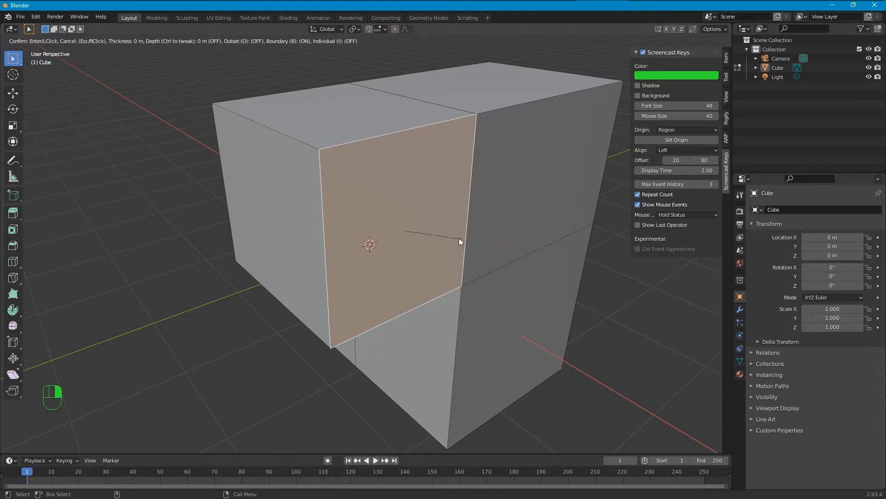
click(405, 233)
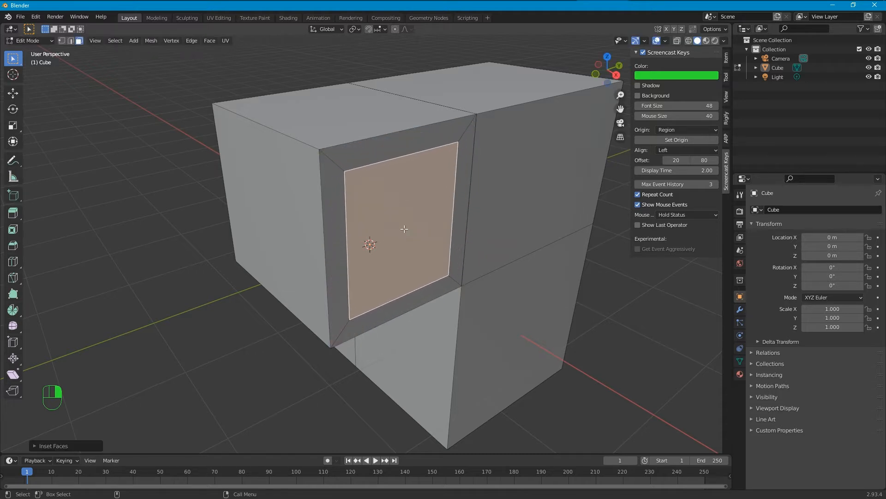
Inset the framed inner face again, adding depth so that it protrudes outward.
right_click(416, 234)
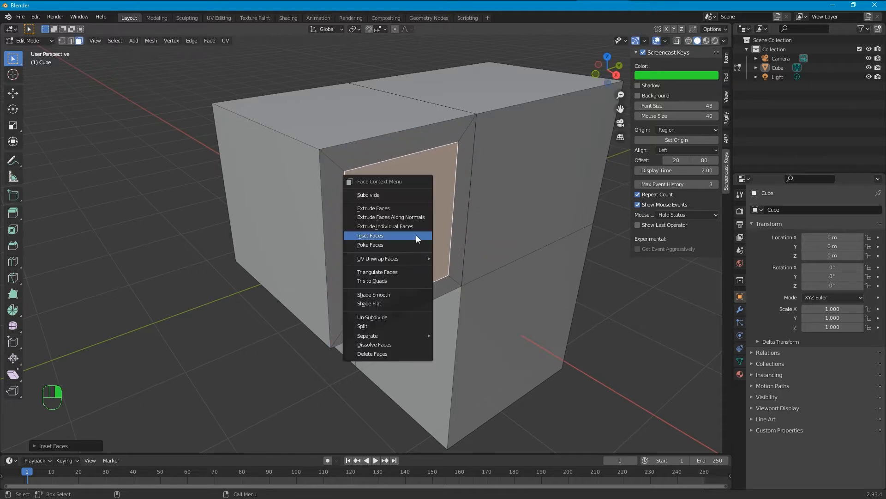
click(416, 235)
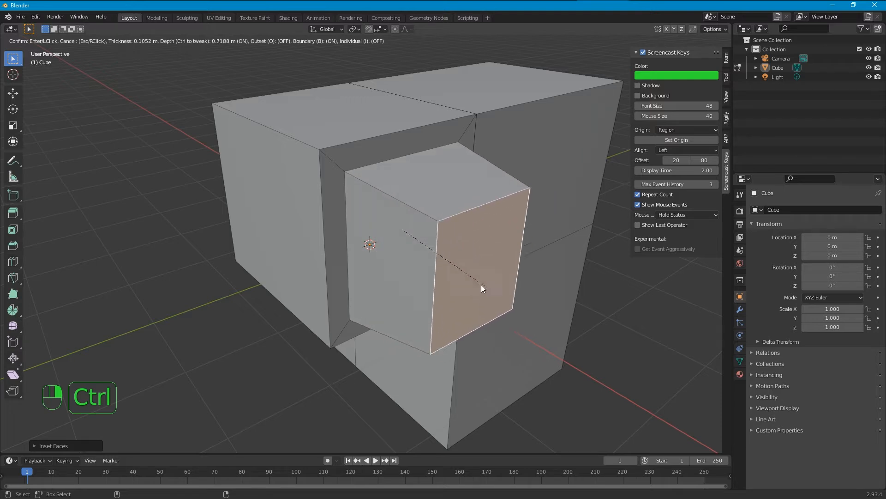
click(439, 255)
Inset the end face of the protruding block again to create a smaller centred face.
alt+drag(439, 254, 391, 234)
right_click(392, 234)
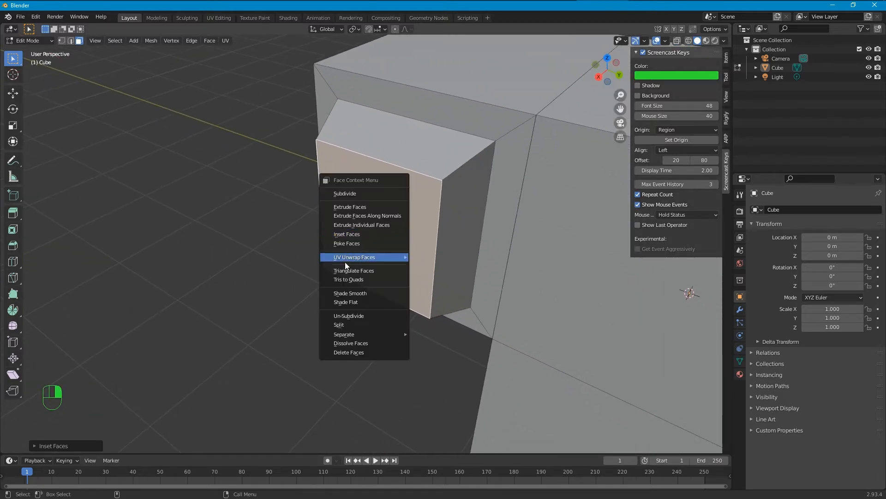
click(373, 234)
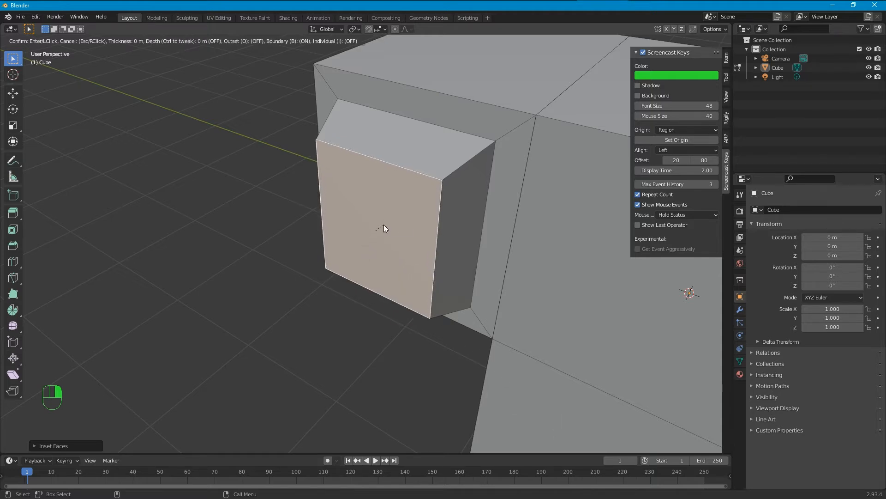
click(365, 235)
alt+drag(365, 236, 396, 380)
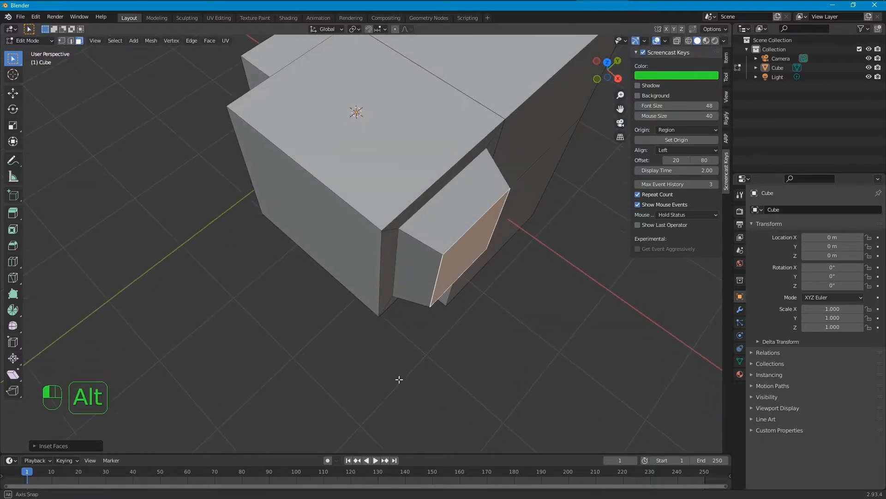
alt+drag(499, 292, 434, 297)
scroll(438, 321, down, 5)
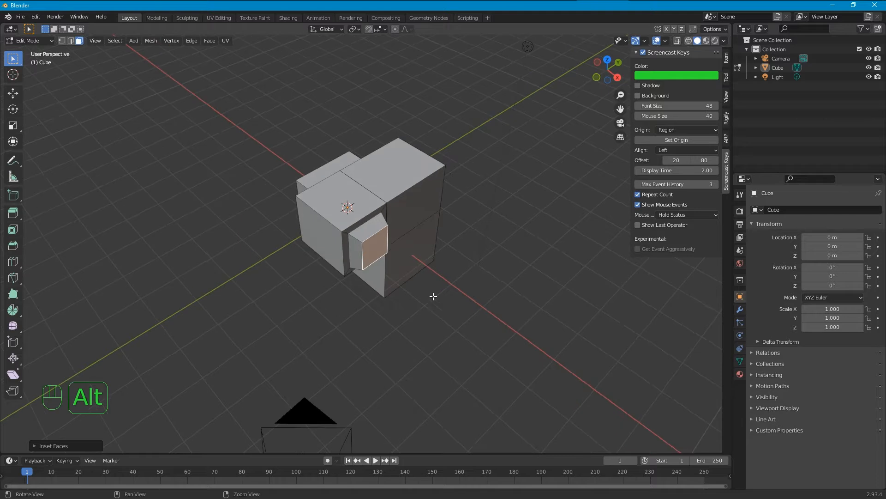
right_click(368, 250)
click(369, 250)
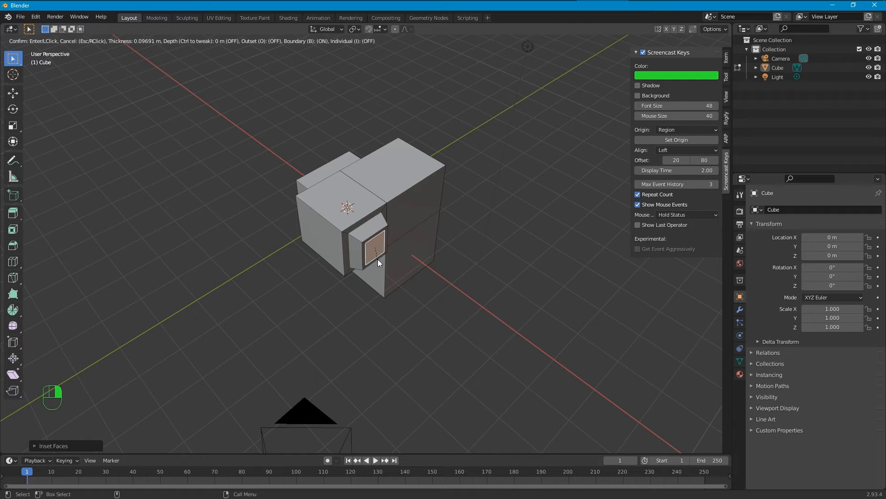
click(376, 253)
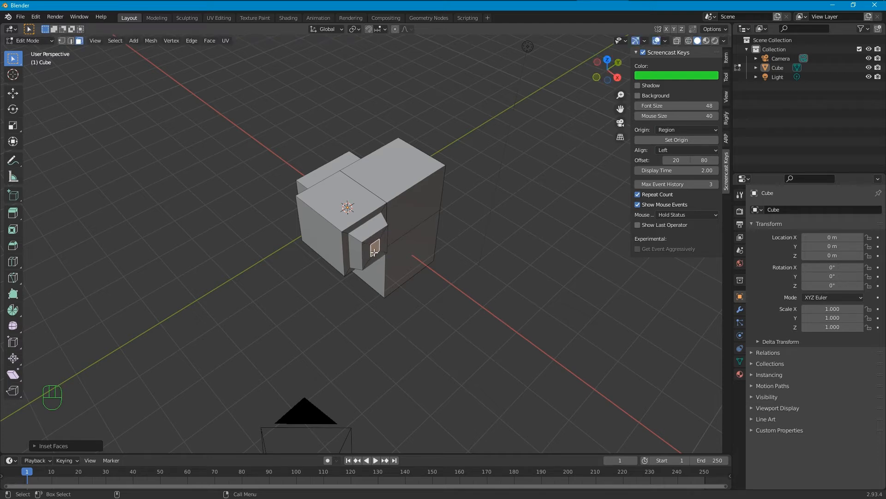
Extrude the small centred face outward along its normal by about 1.13 m into a long bar and clear the selection.
scroll(376, 252, up, 5)
middle_drag(376, 251, 407, 262)
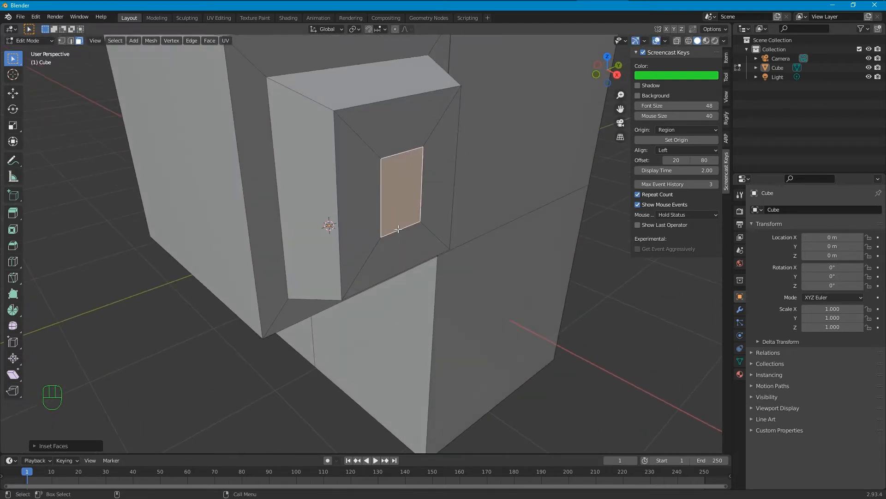
scroll(383, 245, down, 3)
right_click(389, 217)
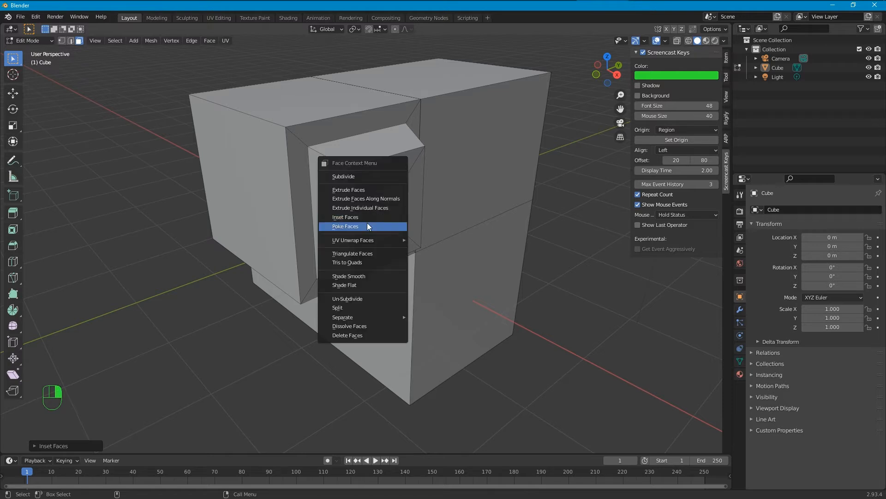
click(373, 193)
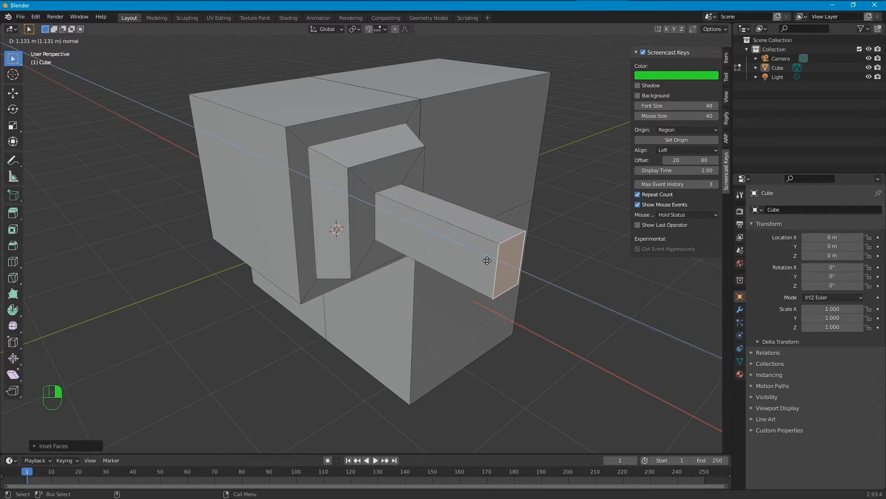
click(486, 260)
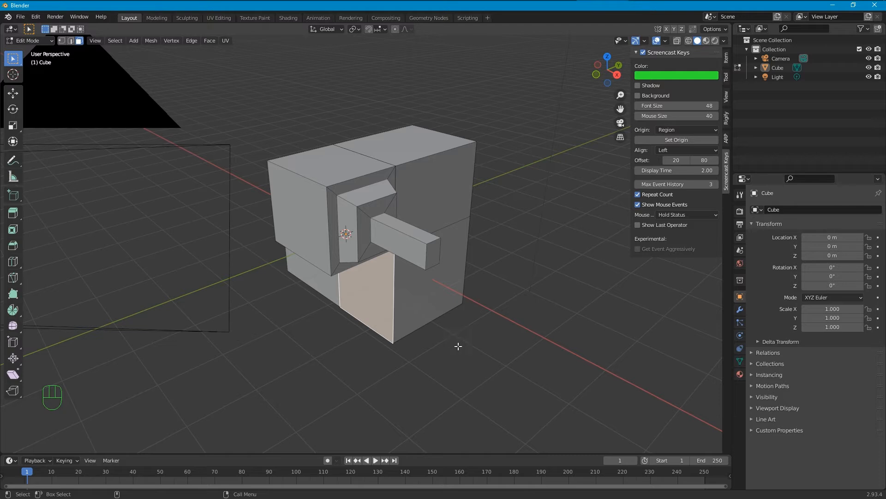
key(alt+a)
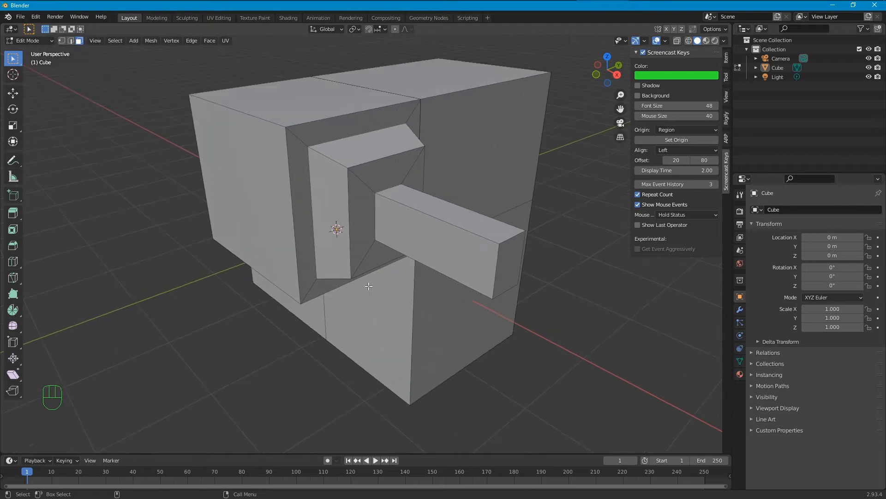
right_click(369, 246)
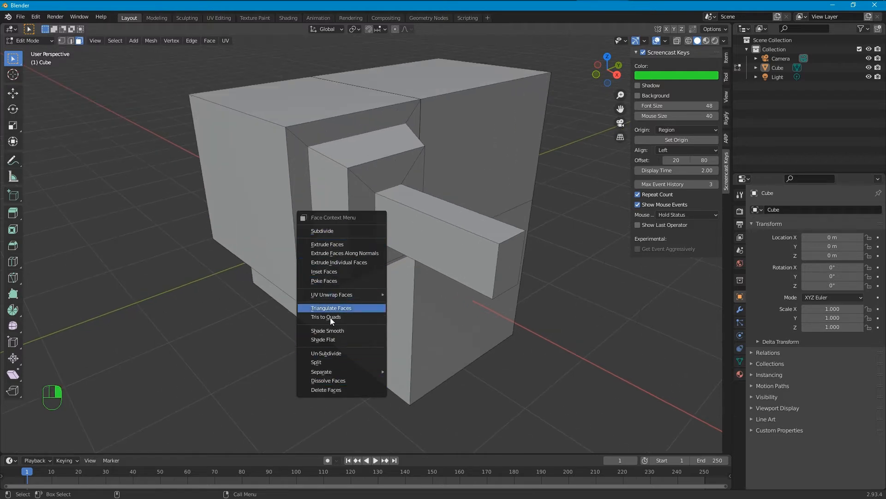
click(323, 339)
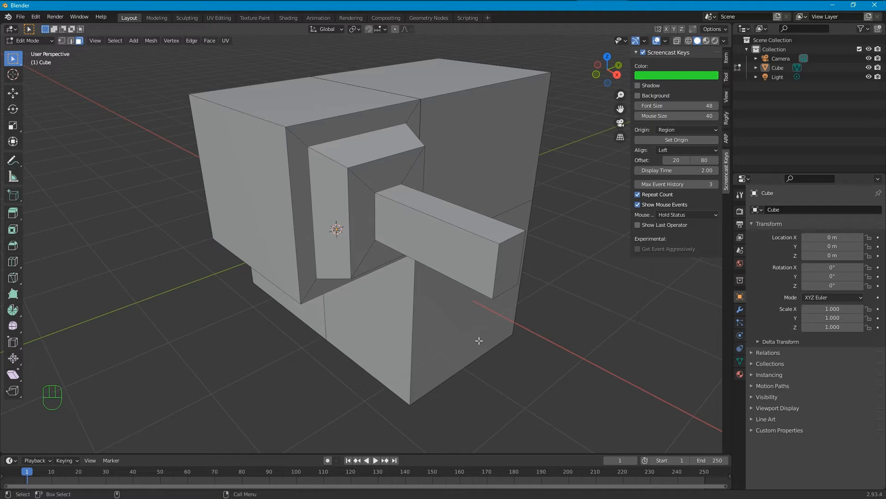
In edge selection mode, extrude the overhanging block's vertical corner edge beside the inset frame outward by about 1.28 m into a flap.
click(70, 40)
click(291, 208)
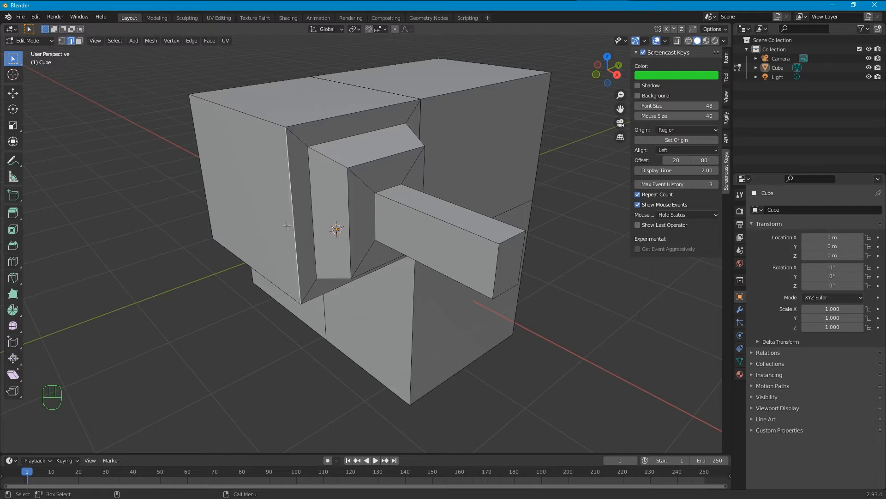
right_click(292, 198)
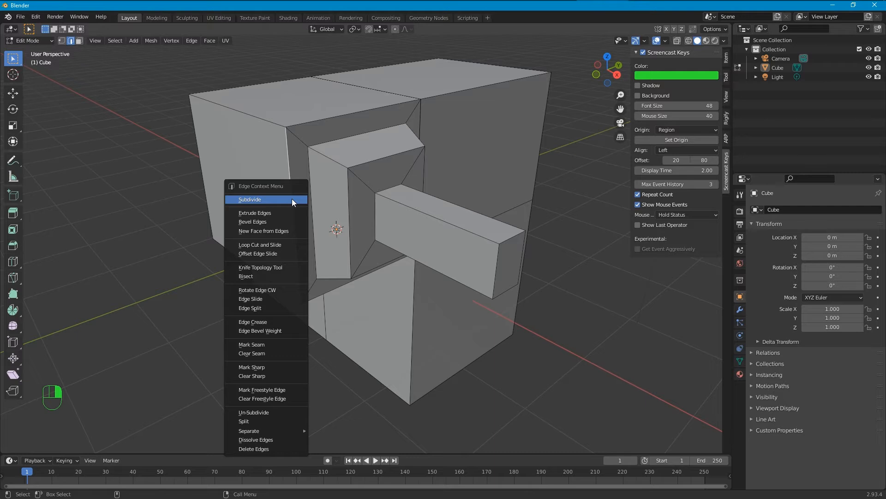
click(283, 199)
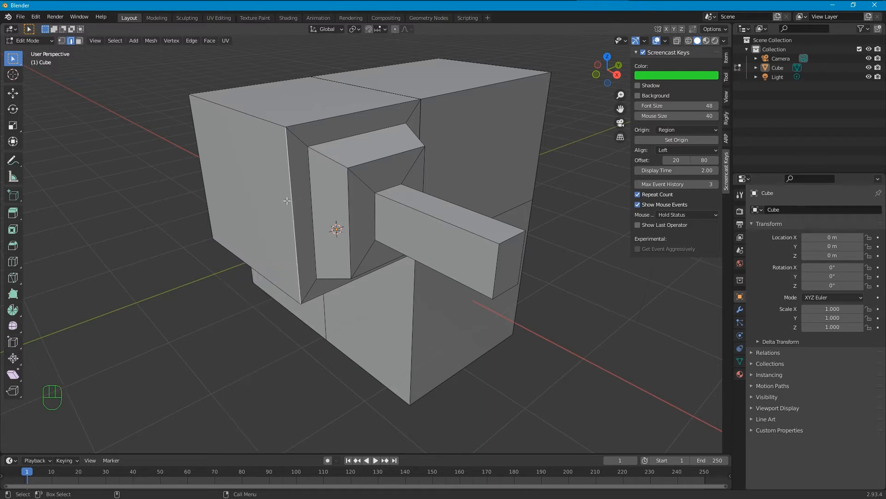
click(256, 285)
click(294, 222)
right_click(294, 222)
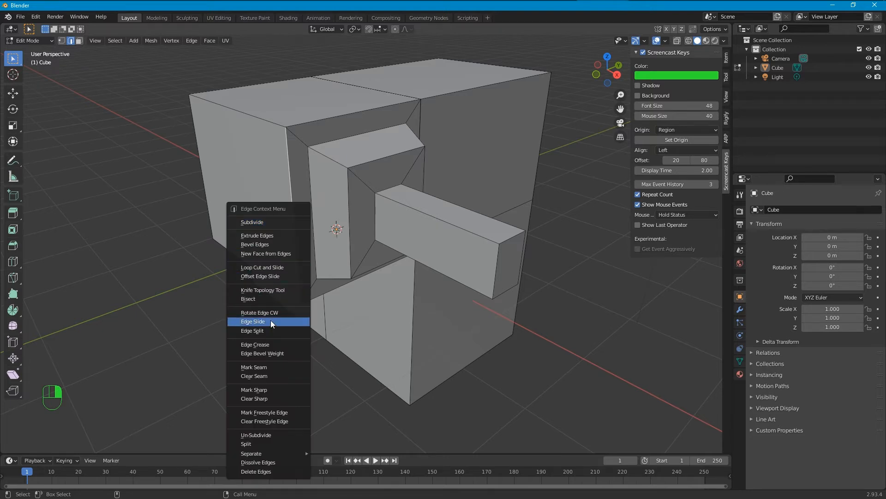
click(267, 237)
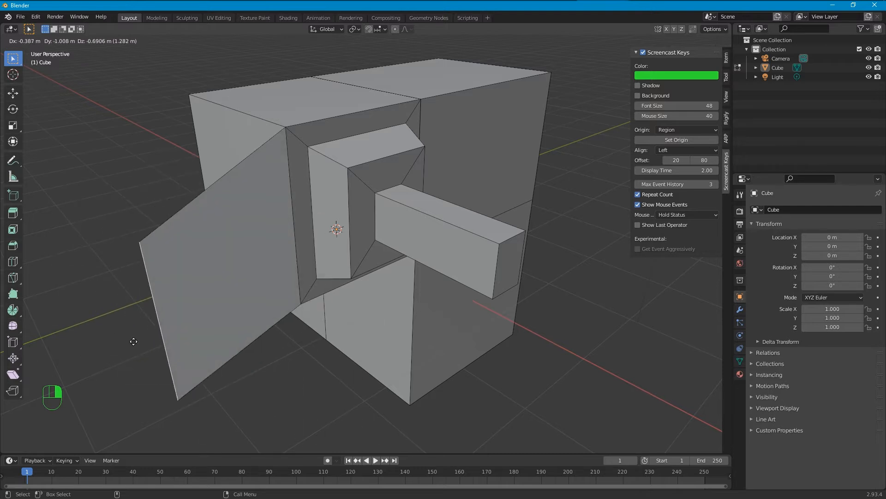
click(180, 353)
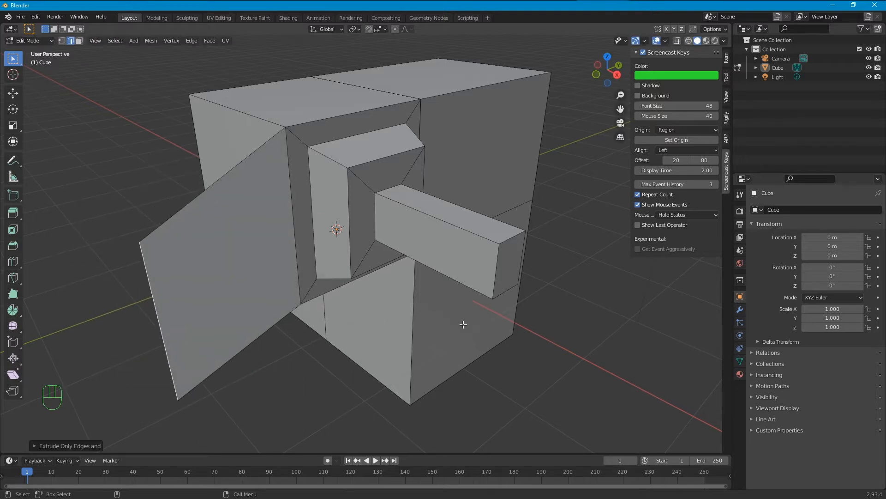
Extrude the vertical corner edge of the lower block beneath the overhang outward to form a second slanted flap.
scroll(431, 358, down, 1)
alt+drag(409, 372, 401, 341)
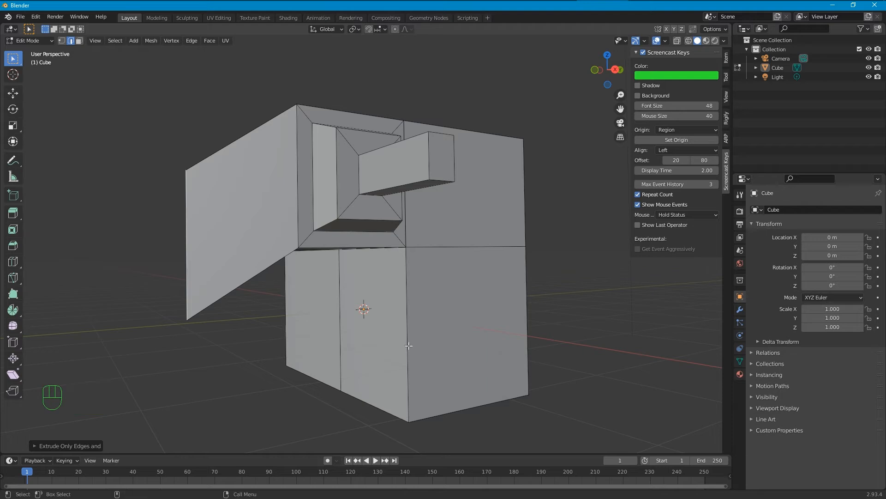
right_click(408, 338)
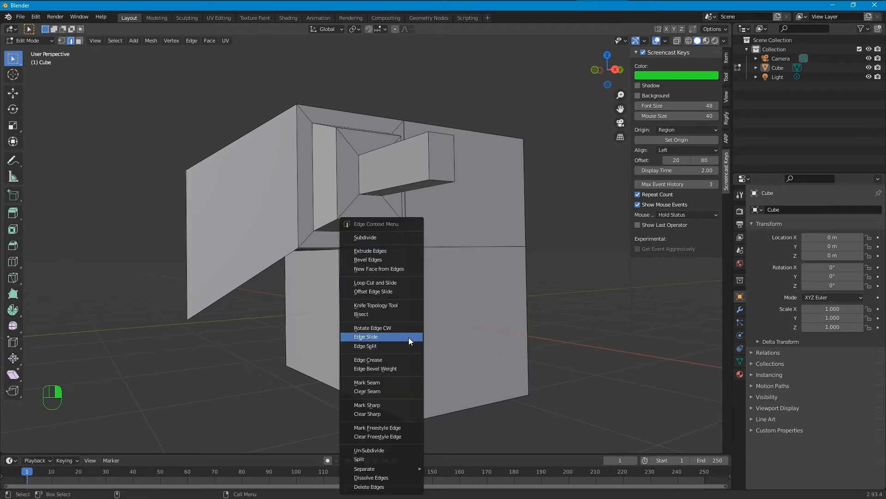
click(387, 251)
click(239, 340)
alt+drag(239, 340, 207, 341)
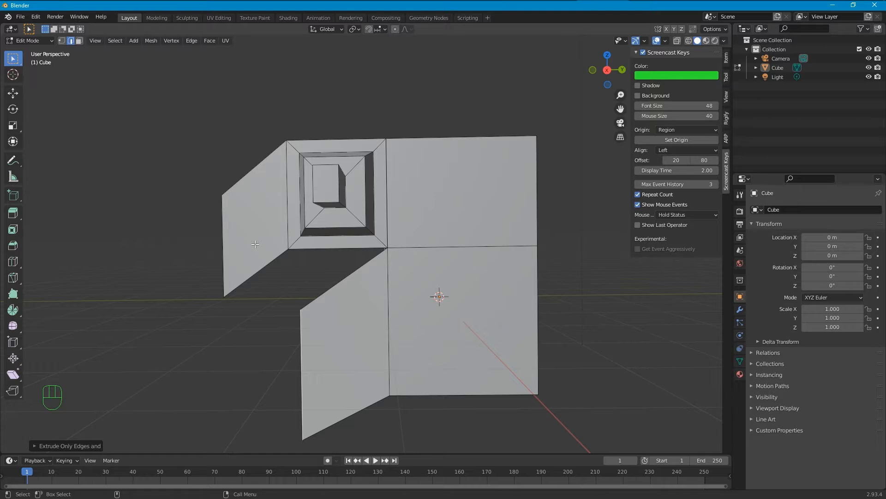
Extrude the upper block's vertical corner edge on the positive Y side by 1 m along Y, using increment snapping.
alt+drag(561, 226, 540, 317)
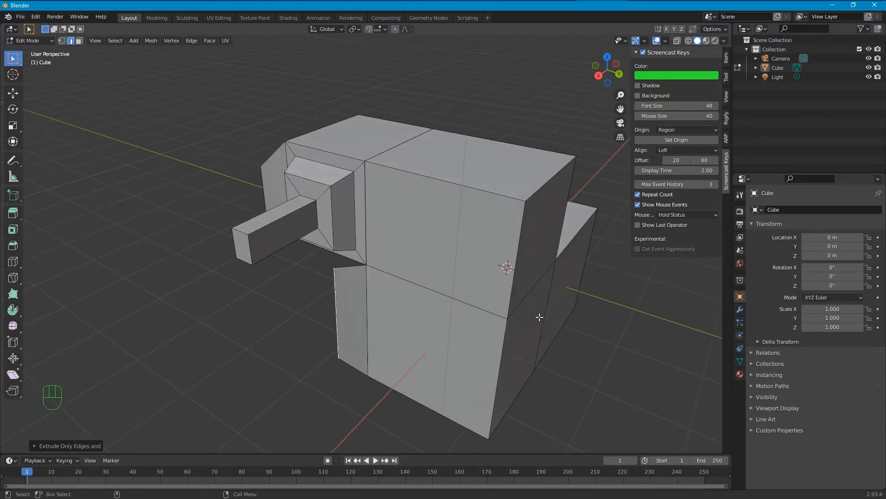
click(512, 286)
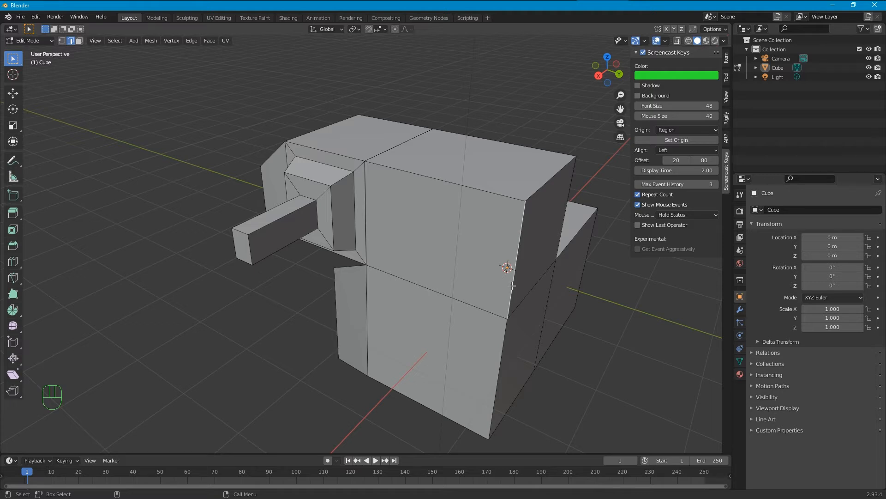
alt+shift+drag(512, 286, 447, 273)
right_click(430, 260)
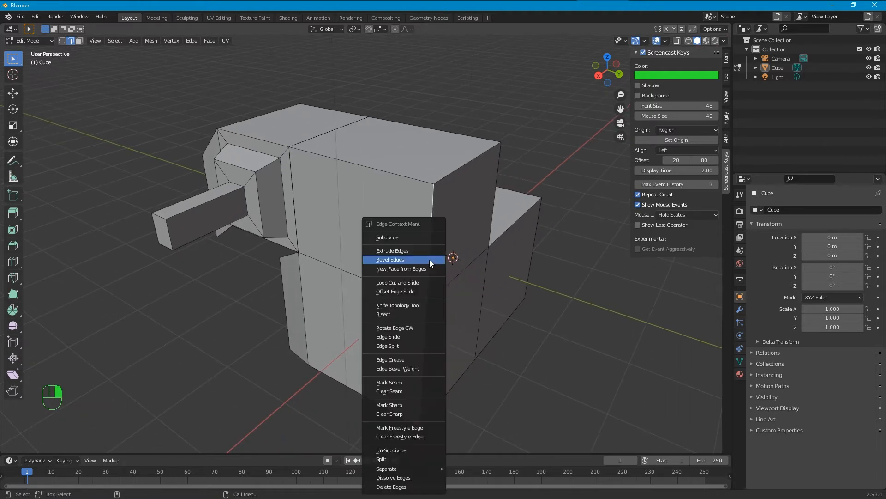
click(430, 251)
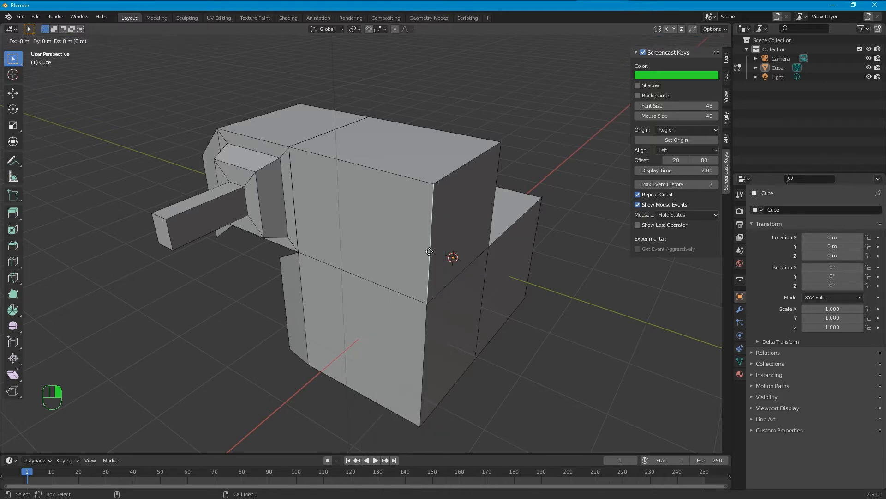
key(ctrl)
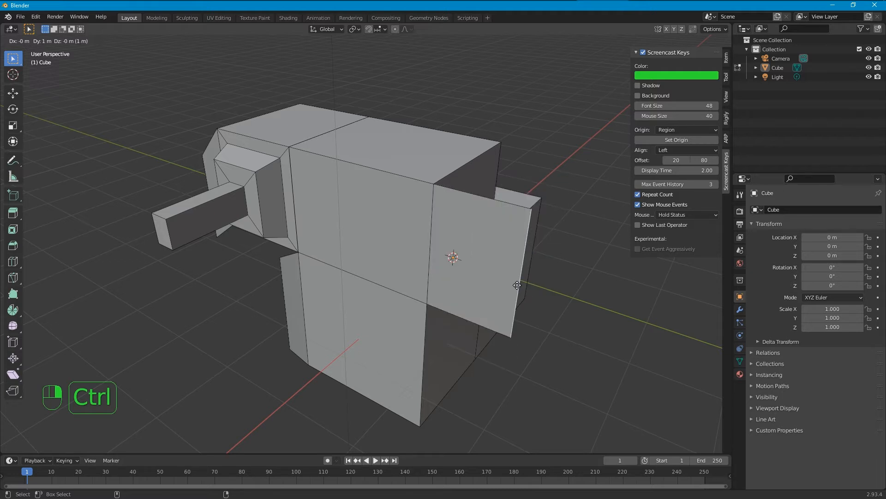
click(517, 285)
alt+drag(560, 321, 607, 296)
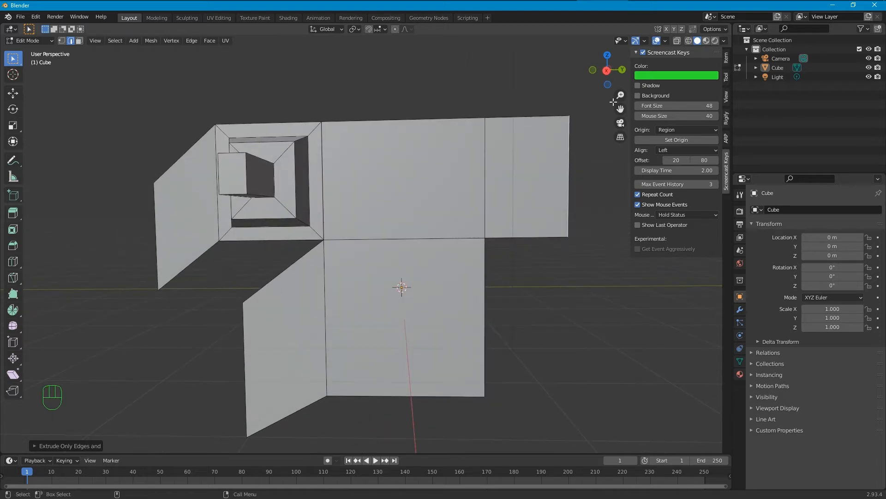
click(607, 73)
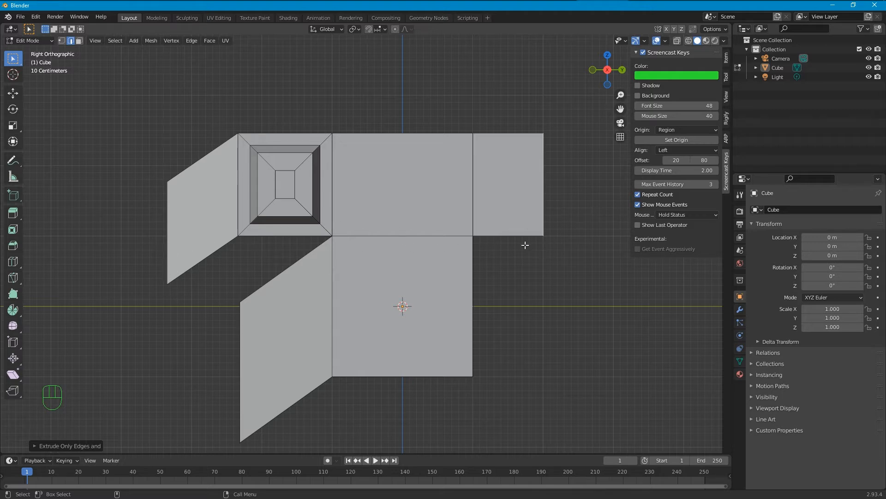
Extrude the outer vertical edge of the positive Y flap further along Y with increment snapping to add a second panel.
alt+middle_drag(542, 320, 453, 327)
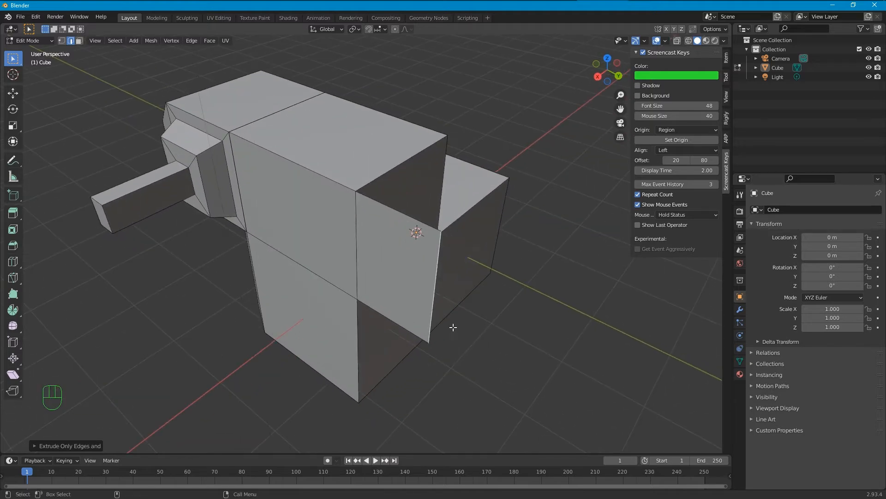
click(433, 310)
right_click(433, 308)
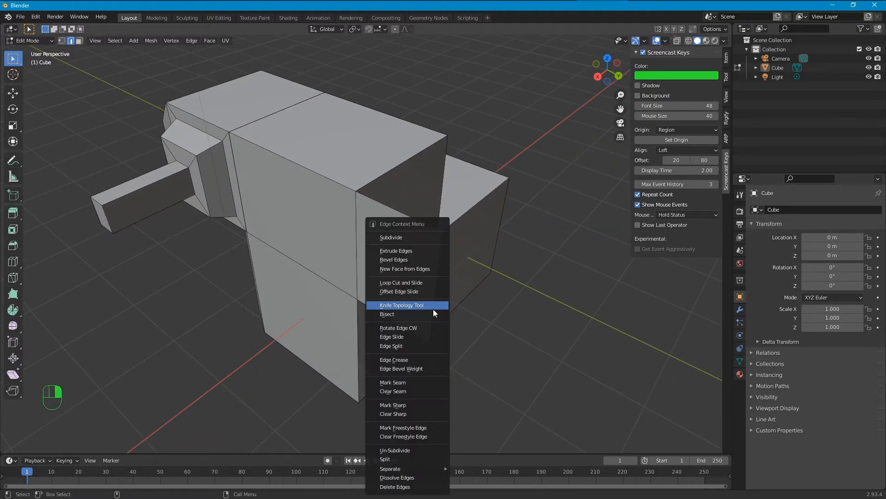
click(414, 250)
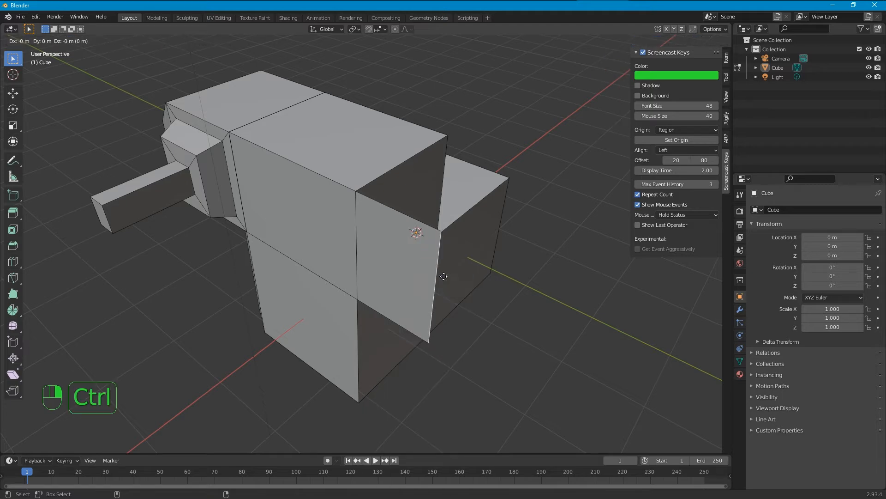
ctrl+click(495, 304)
scroll(495, 323, down, 2)
Extrude the top edge of the first positive Y panel upward with increment snapping to add another panel above it.
alt+drag(495, 369, 414, 259)
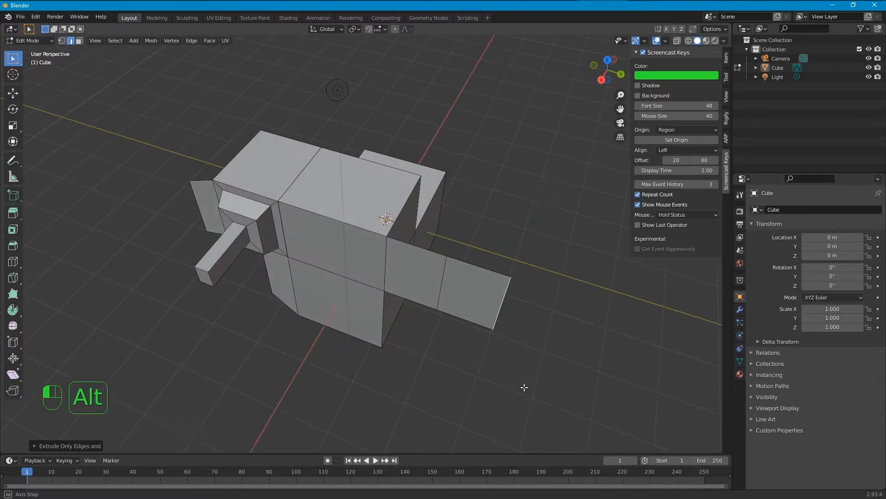
right_click(429, 253)
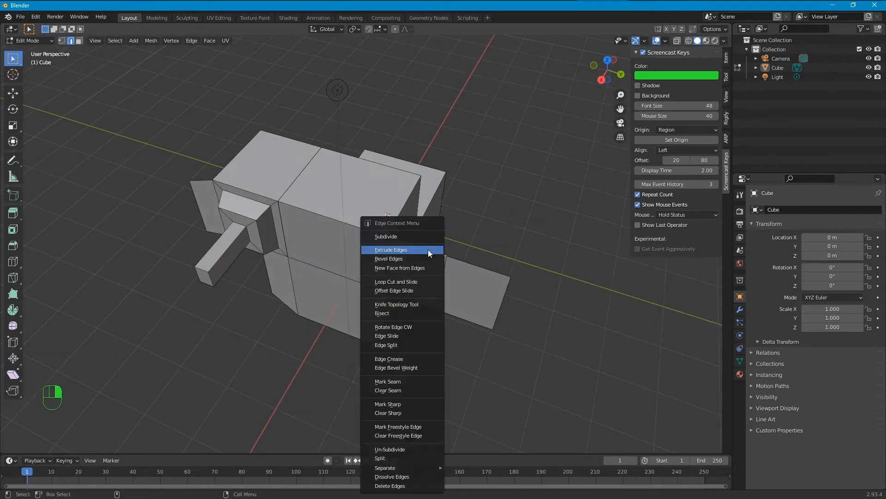
click(429, 253)
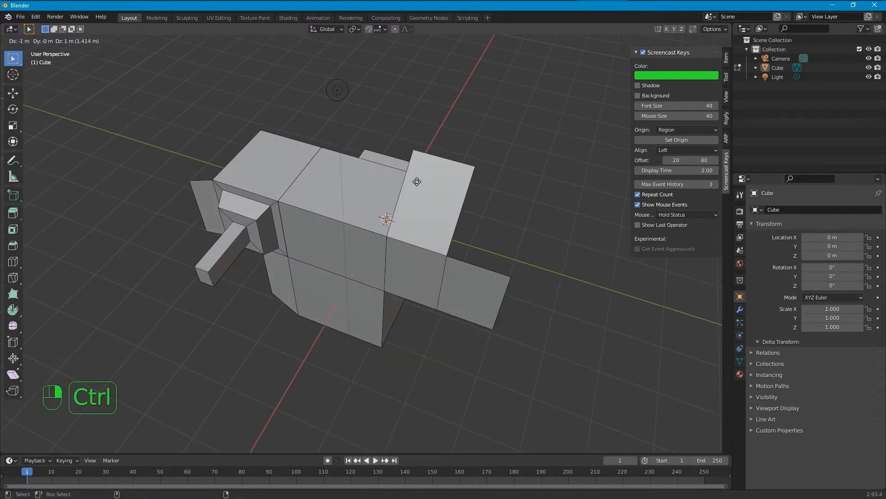
click(425, 212)
alt+drag(451, 252, 395, 215)
right_click(392, 204)
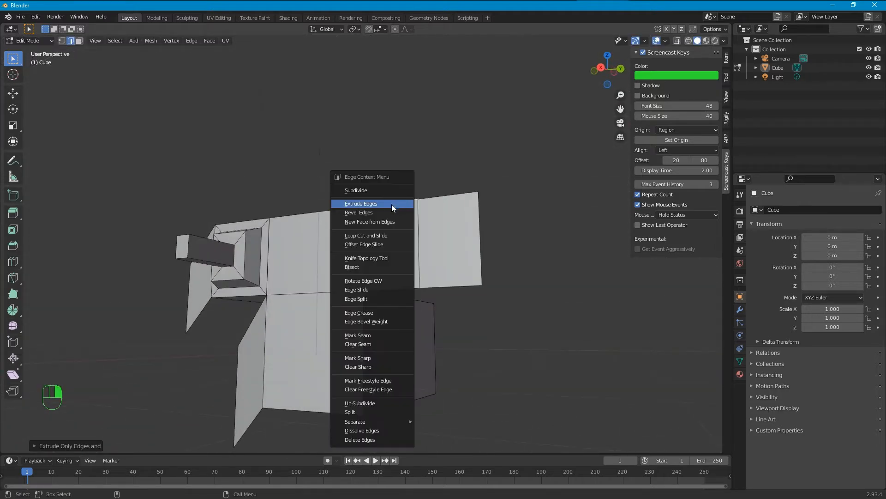
click(391, 205)
key(ctrl)
click(381, 156)
alt+drag(381, 156, 307, 251)
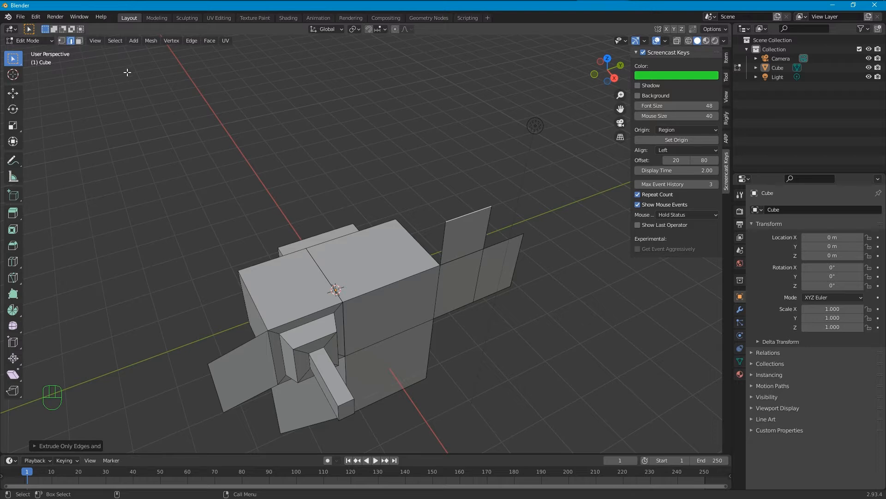
In vertex selection mode, bevel the protruding block's upper negative Y corner vertex where it meets the inset frame.
click(62, 41)
alt+drag(207, 139, 298, 213)
scroll(340, 277, up, 4)
scroll(316, 258, down, 2)
alt+drag(297, 265, 347, 282)
scroll(359, 277, up, 2)
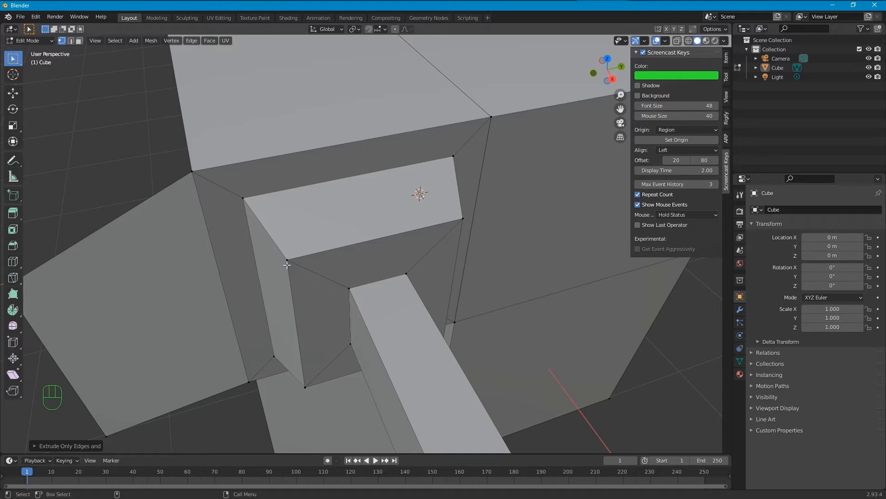
click(242, 197)
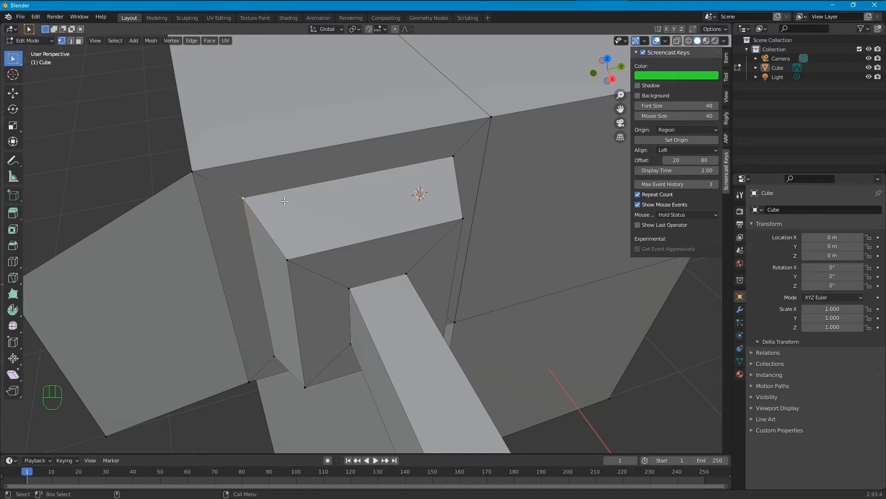
ctrl+click(452, 157)
right_click(241, 198)
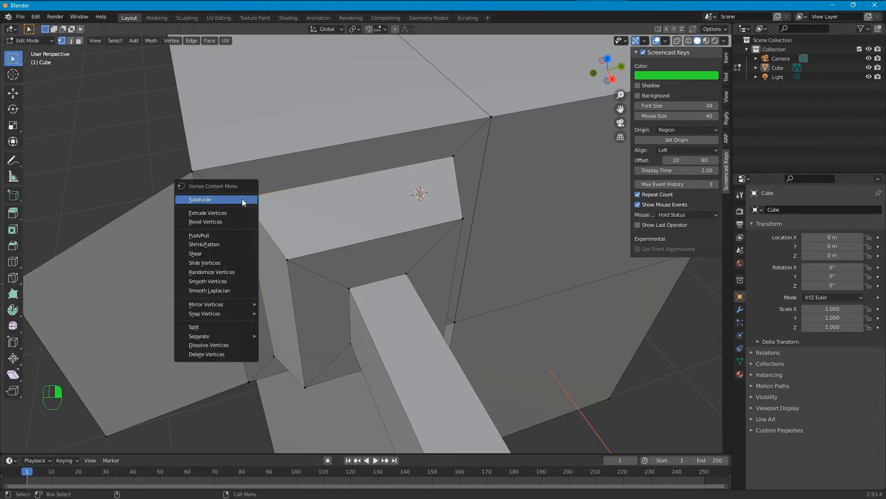
click(219, 222)
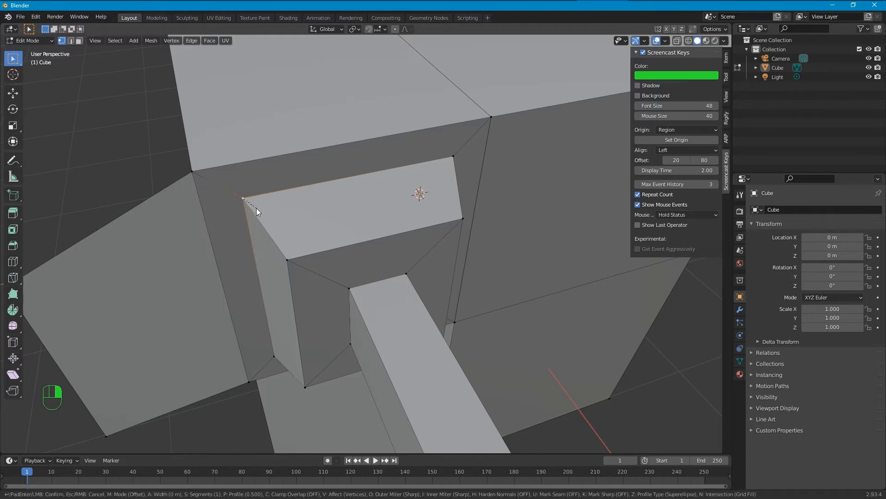
click(195, 159)
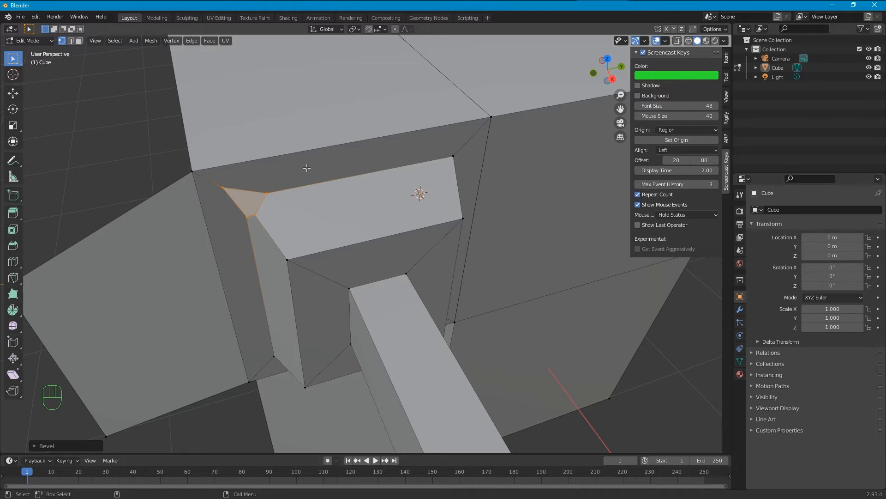
click(160, 158)
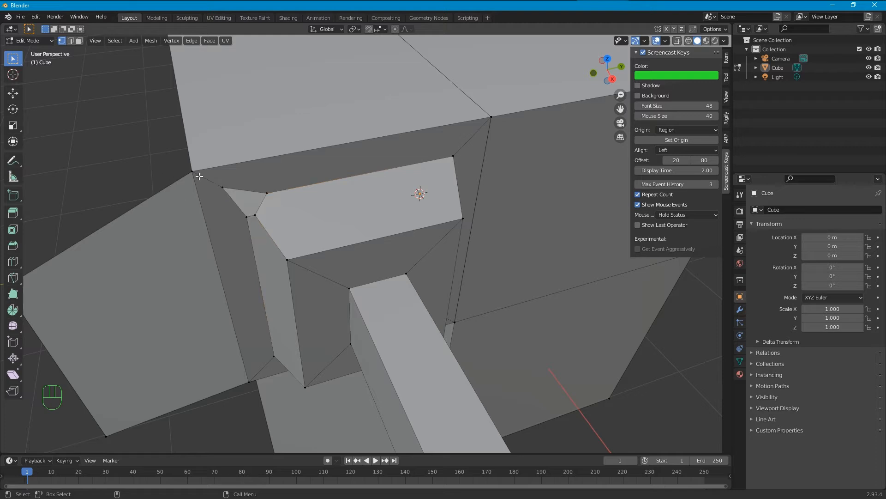
Try Push/Pull on the outermost vertex of the beveled corner and look through the mirror and snap options.
right_click(224, 187)
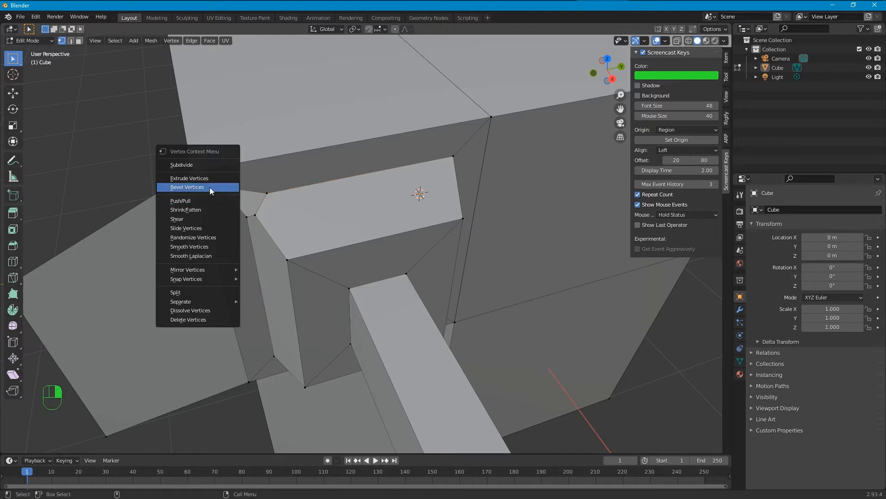
click(208, 202)
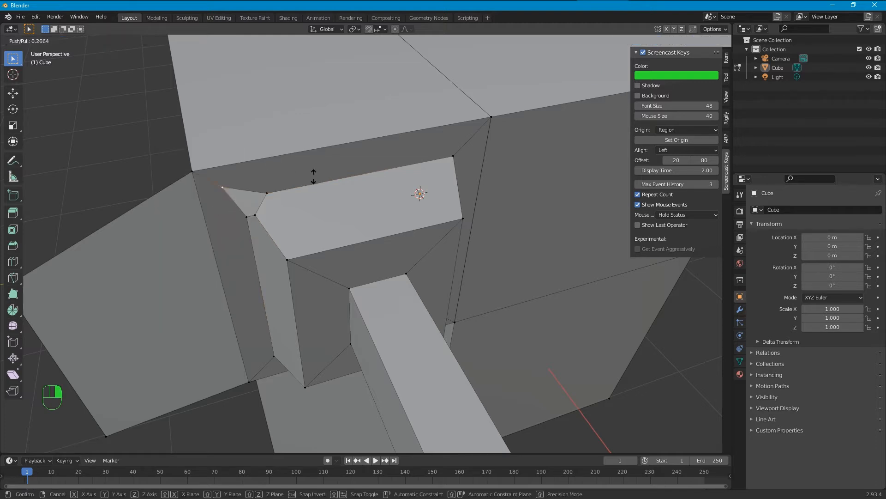
click(220, 193)
right_click(219, 193)
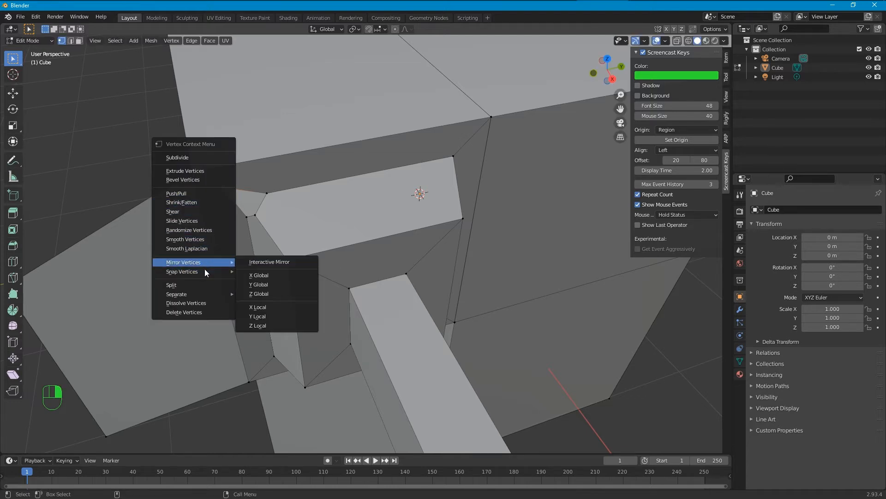
click(267, 193)
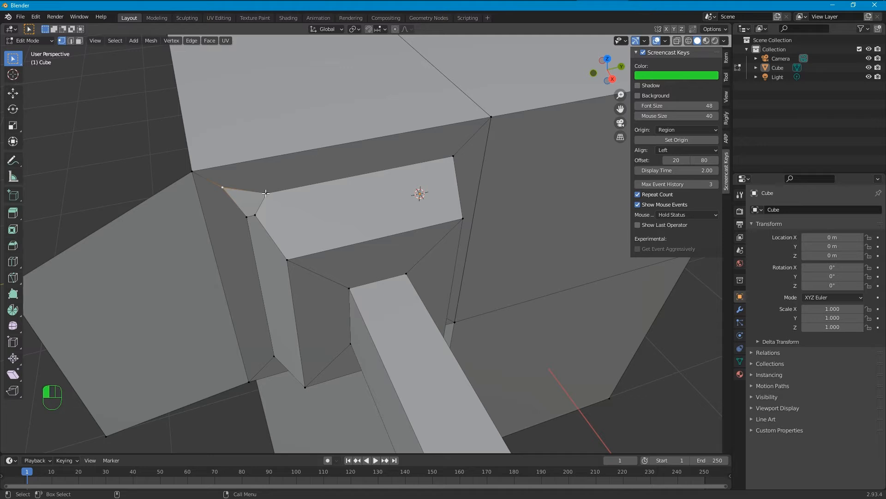
Select the two upper vertices of the beveled corner and snap the selection to the 3D cursor.
click(223, 188)
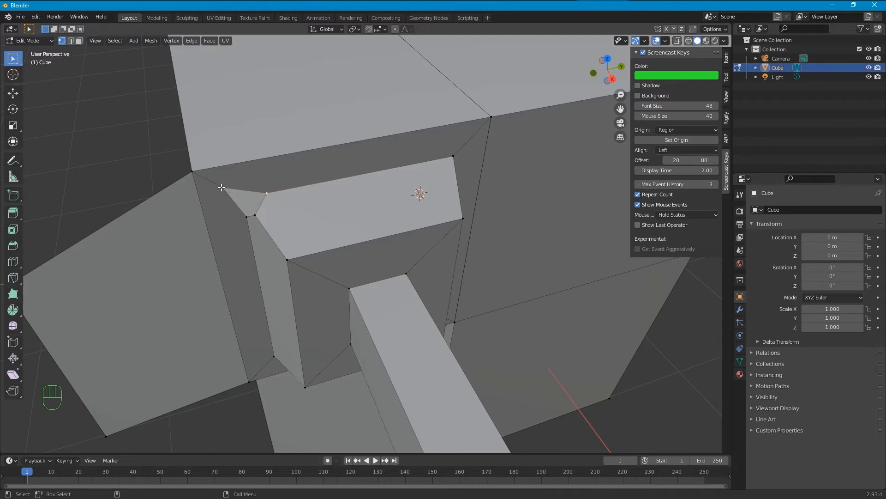
shift+click(266, 193)
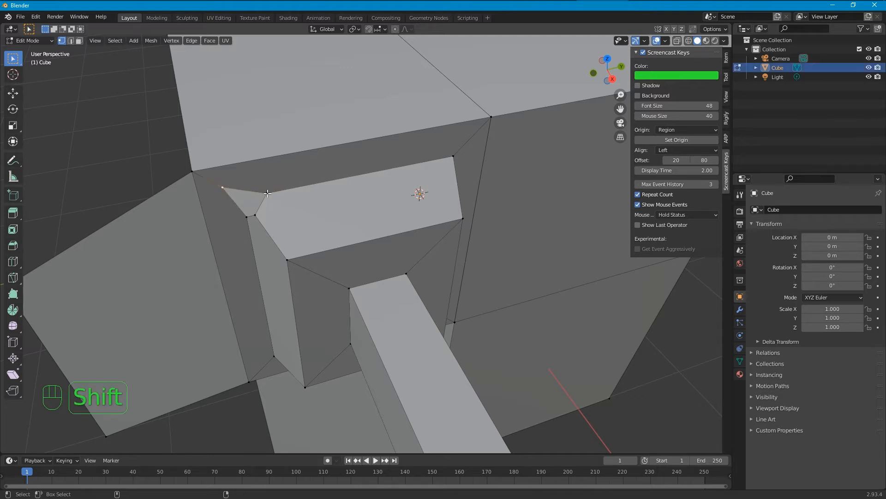
right_click(267, 193)
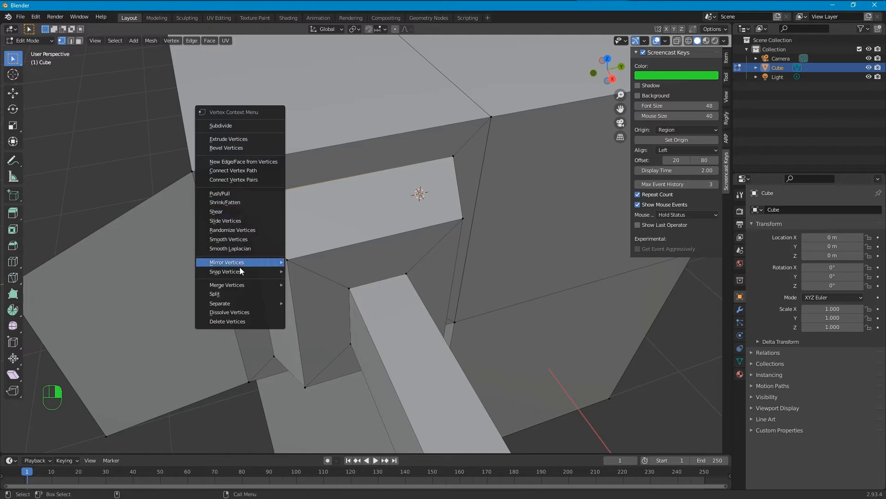
mouse_move(238, 275)
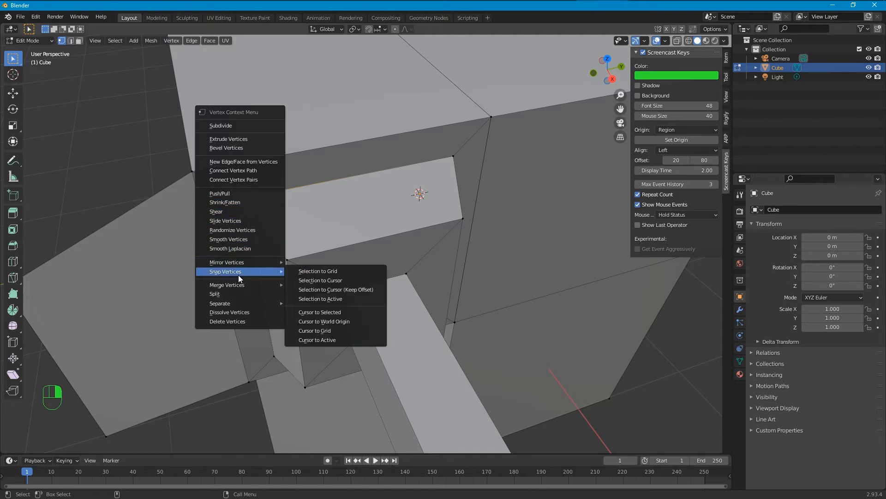
click(326, 279)
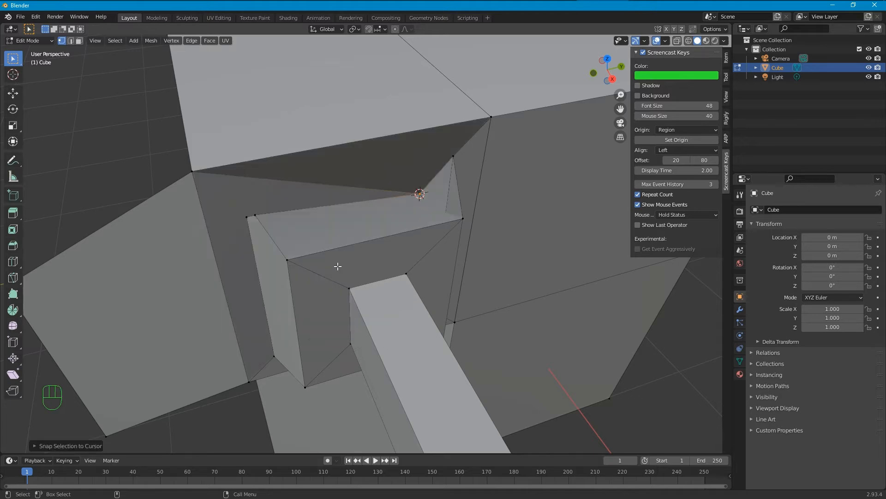
Examine the deformed corner from several angles and undo the snap to the 3D cursor.
alt+drag(380, 231, 322, 227)
alt+drag(237, 235, 284, 244)
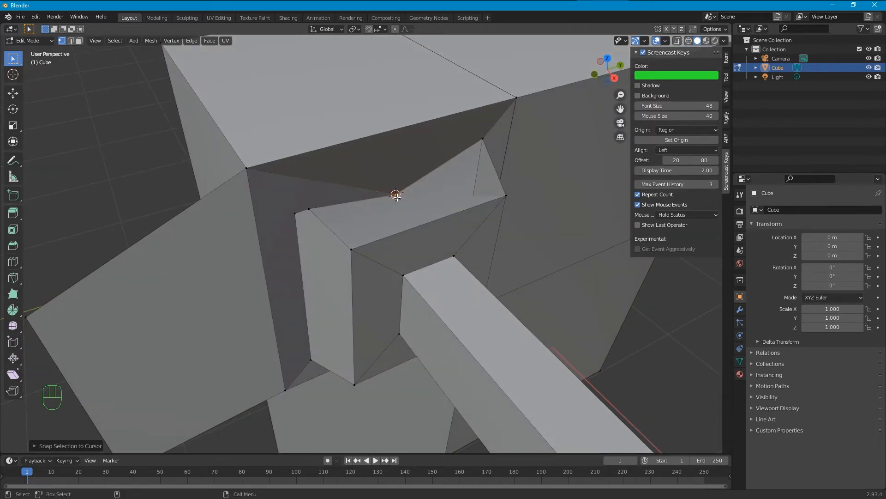
alt+drag(395, 200, 201, 299)
scroll(340, 270, up, 3)
alt+drag(257, 263, 290, 250)
key(ctrl+z)
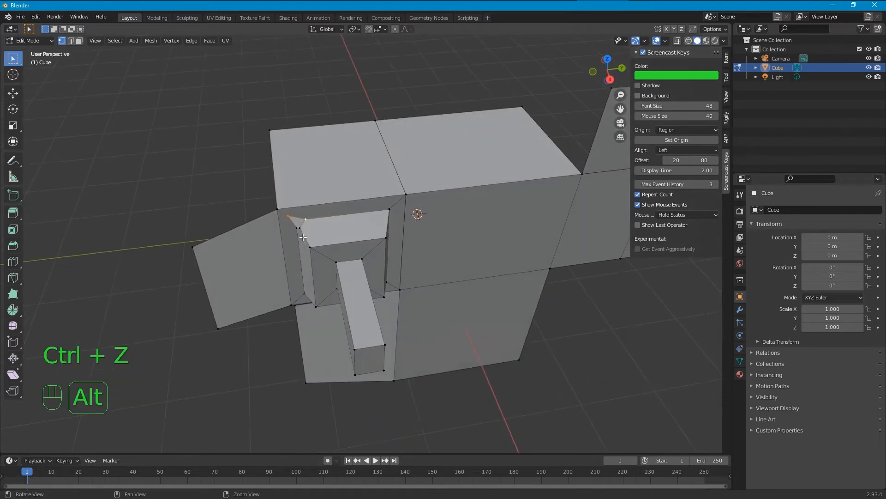
In edge selection mode, bevel the protruding block's top edge on the positive Y side into a wide chamfer.
scroll(262, 251, up, 3)
click(246, 340)
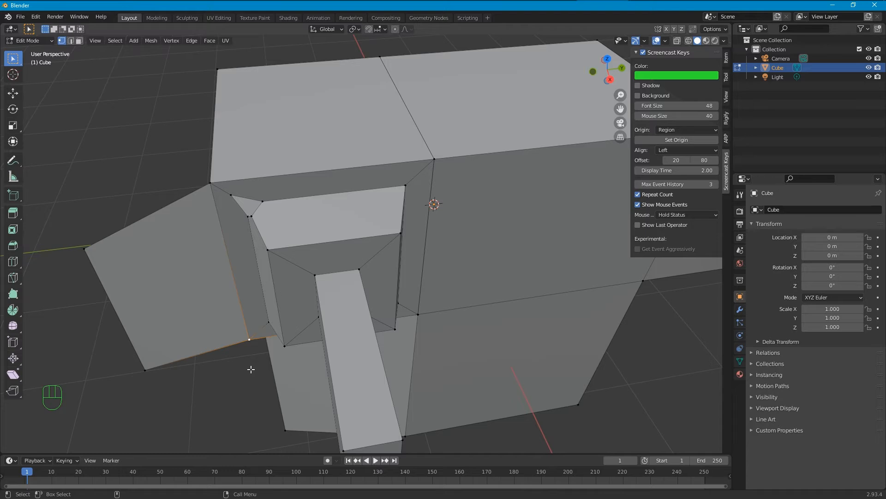
click(72, 42)
alt+drag(392, 218, 328, 211)
click(322, 217)
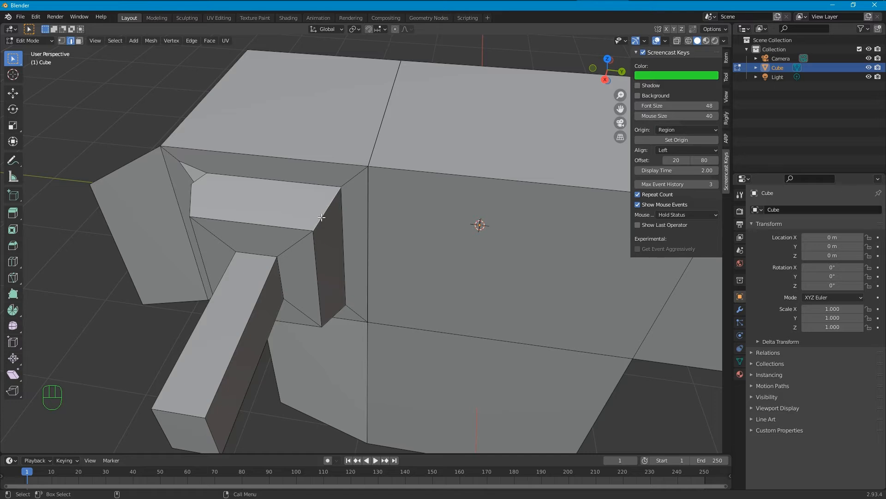
right_click(322, 217)
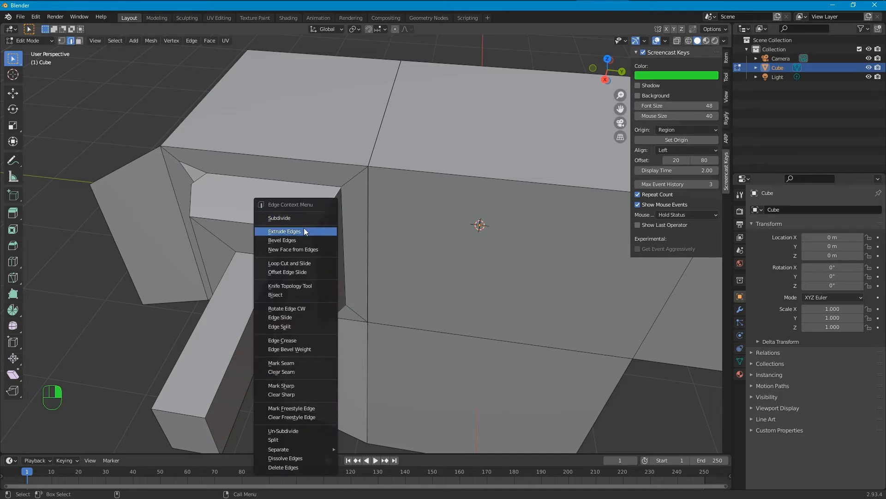
click(294, 239)
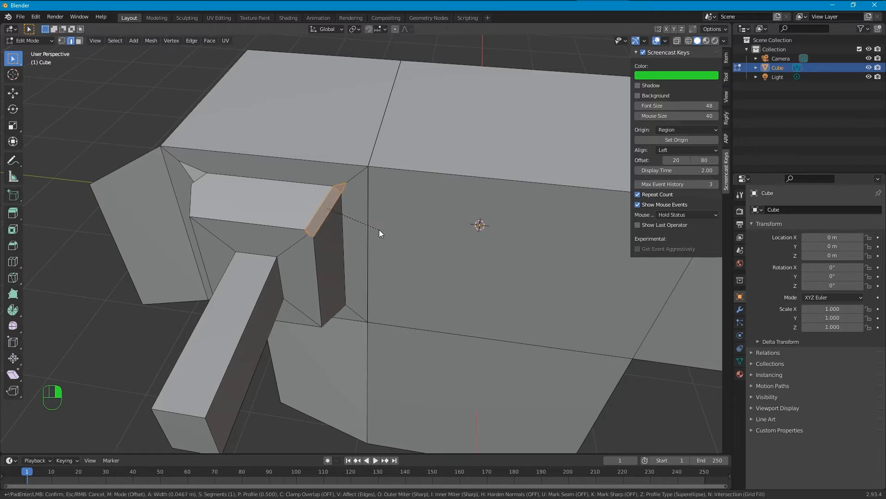
click(405, 230)
Select the two long edges bordering the new chamfer and bevel them together.
scroll(301, 230, up, 2)
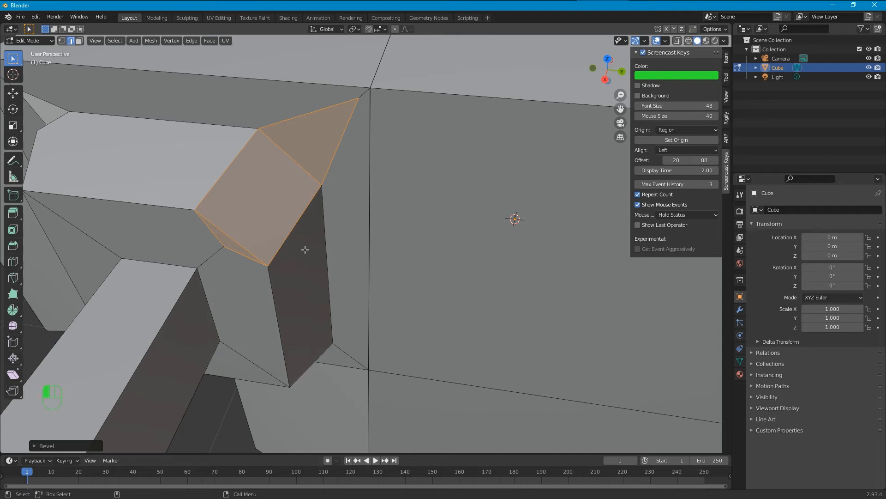
click(298, 227)
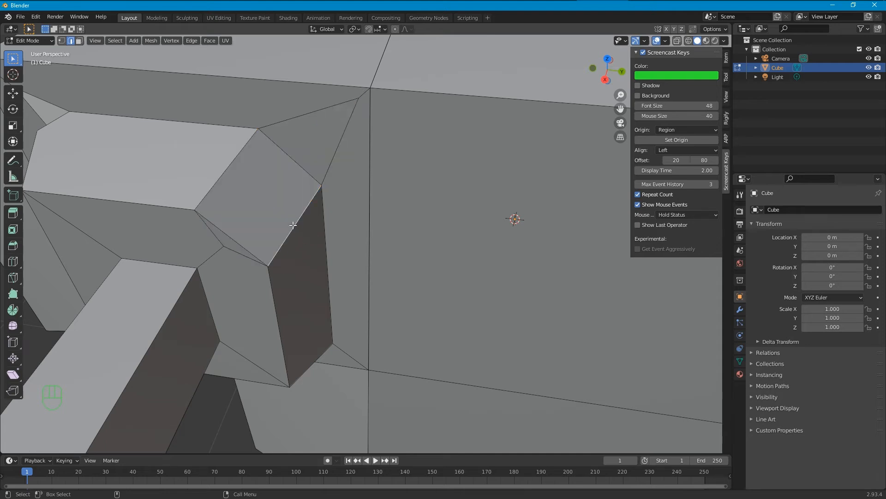
shift+click(221, 173)
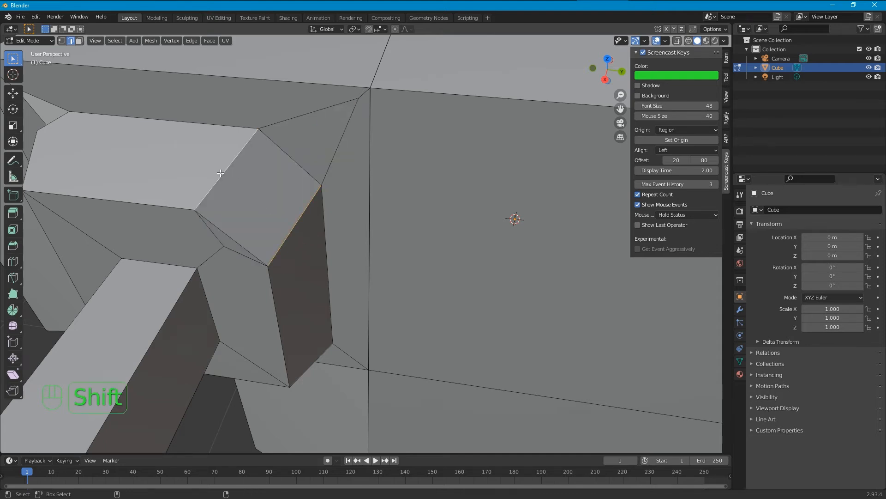
right_click(295, 237)
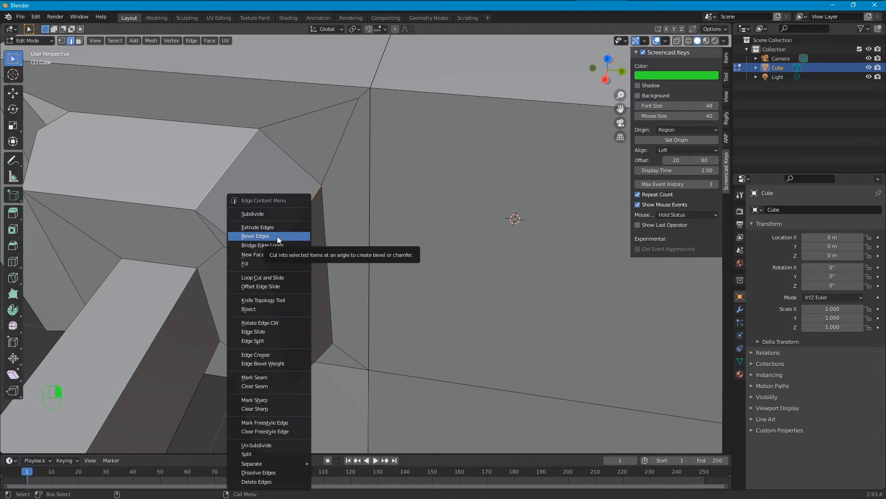
click(277, 236)
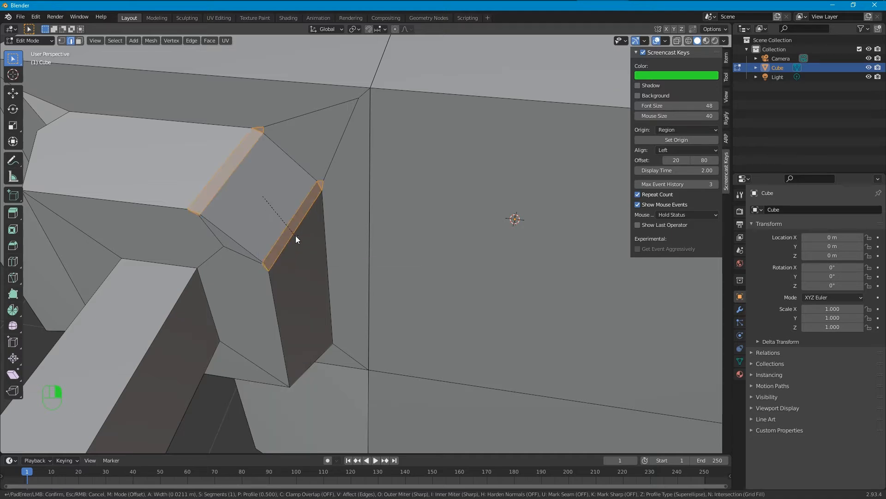
click(322, 230)
Select the four long edges across the chamfered corner and bevel them together to round it further.
click(269, 228)
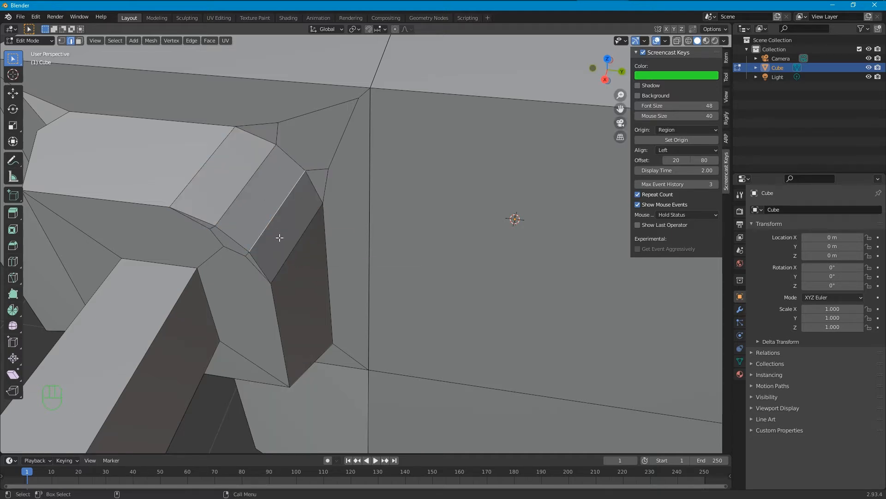
shift+click(287, 256)
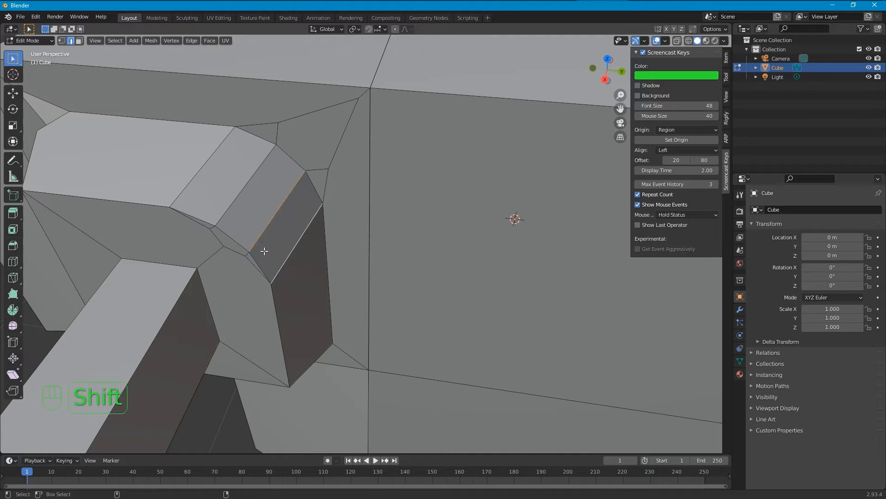
shift+click(237, 197)
shift+click(199, 171)
key(ctrl+e)
click(182, 171)
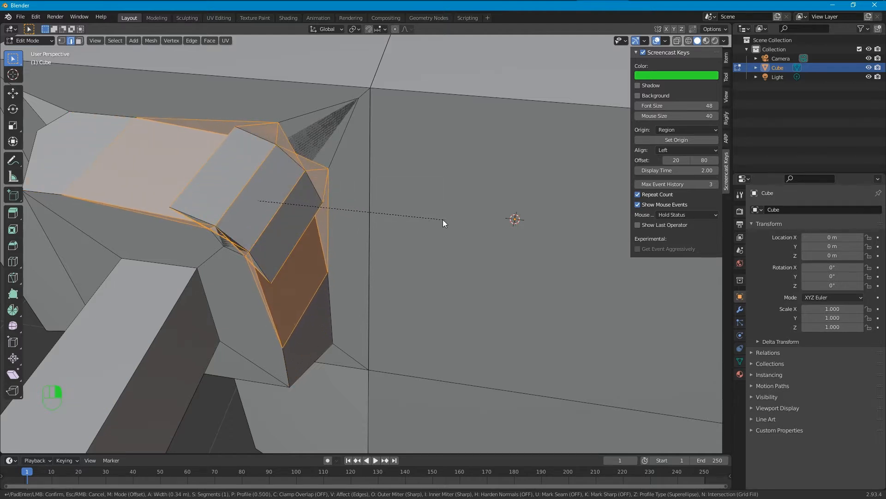
click(348, 223)
middle_drag(351, 232, 280, 258)
scroll(285, 250, up, 2)
alt+drag(273, 265, 319, 233)
scroll(296, 268, down, 3)
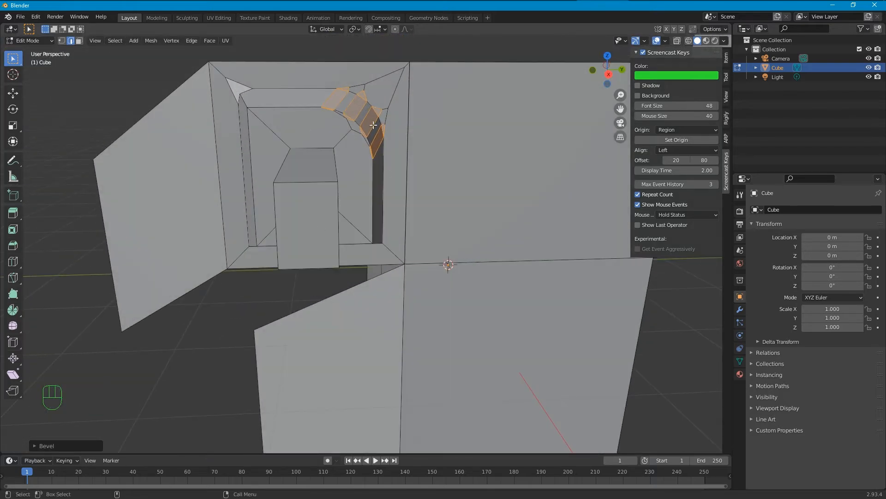
Examine the rounded corner and the overlapping edges on the block's front face from several angles.
alt+drag(333, 224, 328, 194)
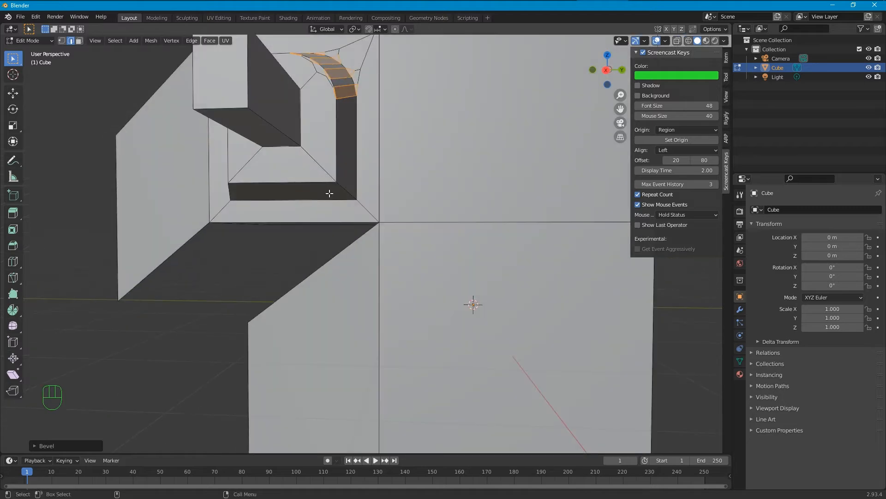
alt+drag(235, 160, 284, 207)
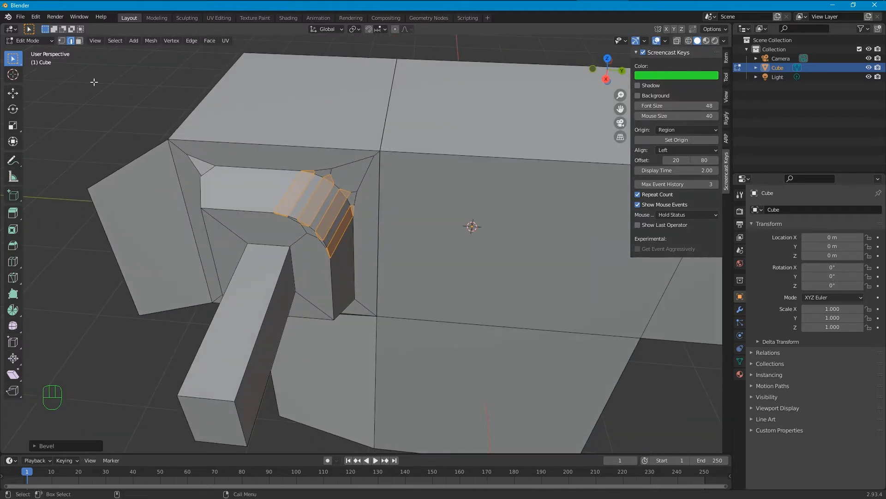
click(121, 98)
scroll(202, 193, up, 3)
mouse_move(201, 210)
alt+mouse_down()
mouse_move(218, 196)
mouse_move(202, 198)
alt+mouse_up()
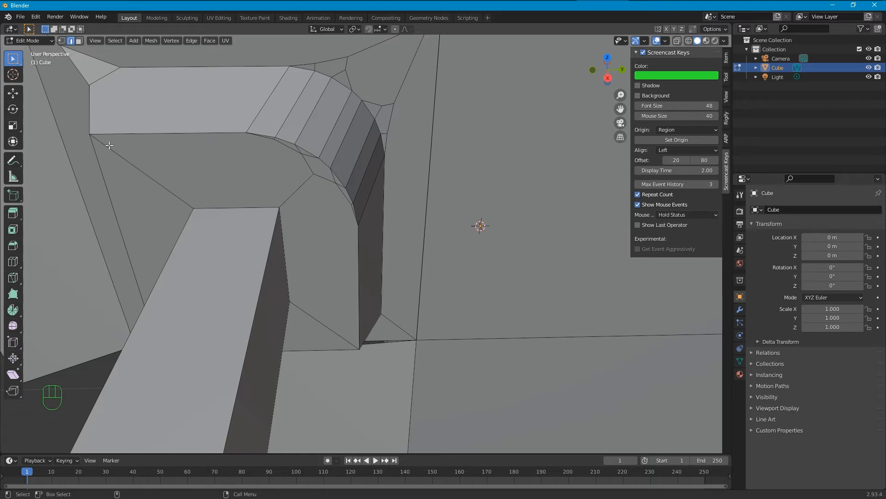
alt+drag(194, 248, 190, 165)
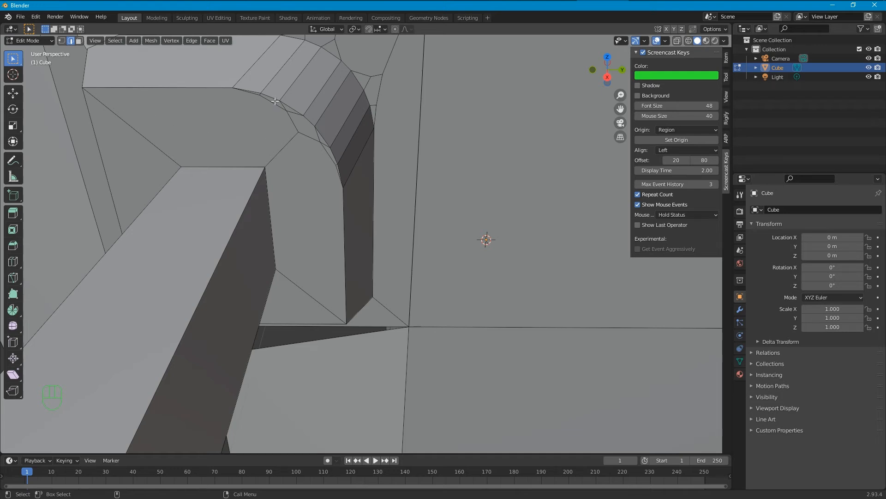
alt+drag(240, 108, 331, 203)
scroll(348, 221, up, 2)
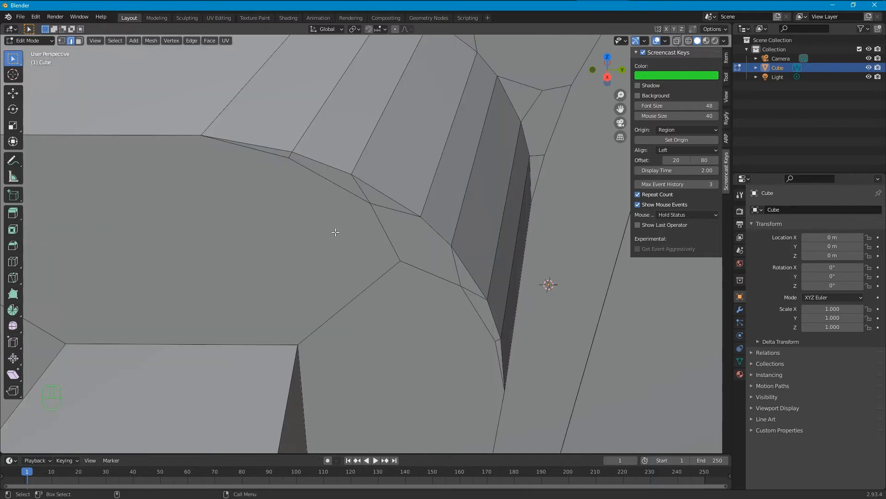
scroll(335, 232, down, 2)
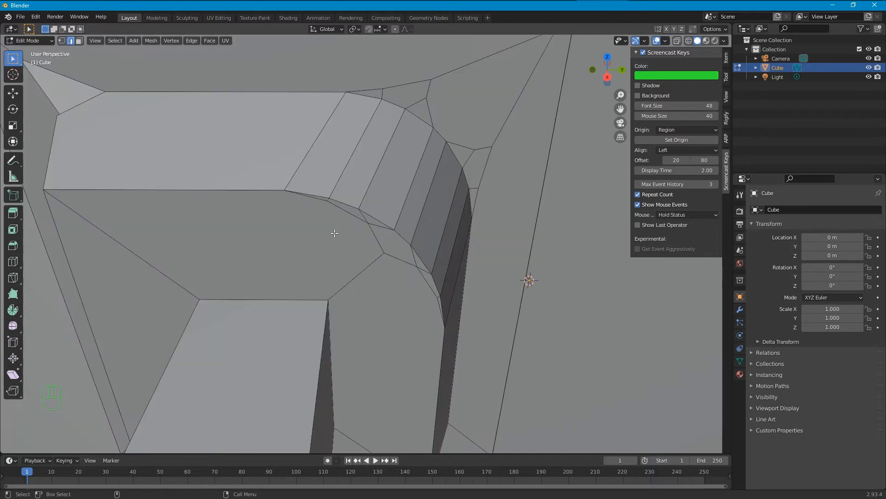
click(61, 40)
key(alt+z)
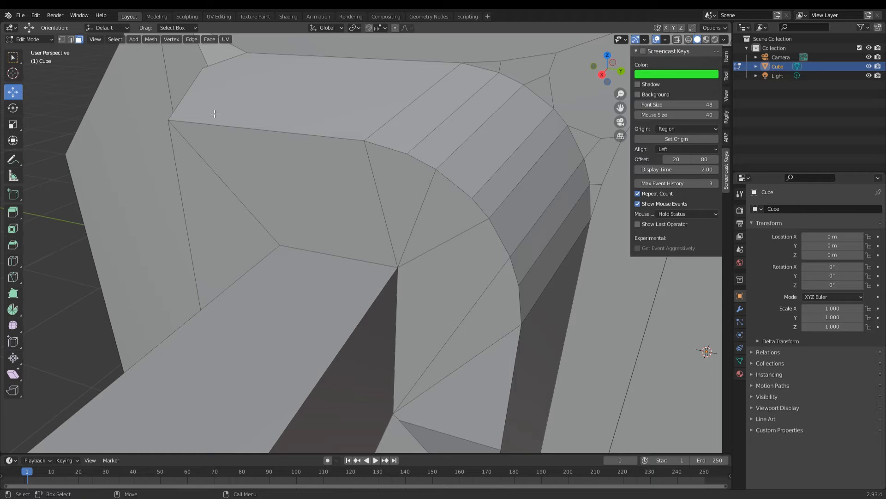
Inspect individual faces fanning out beside the rounded corner and turn on the screencast key display.
click(403, 192)
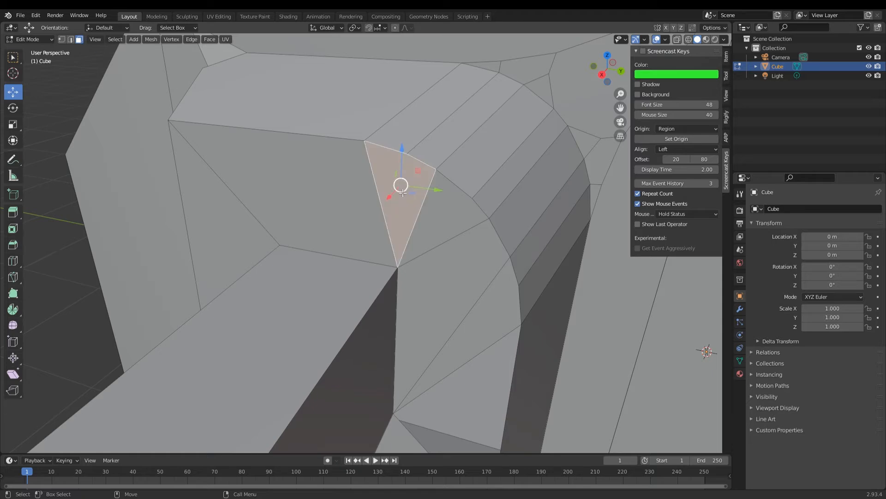
shift+click(446, 227)
click(643, 51)
click(483, 261)
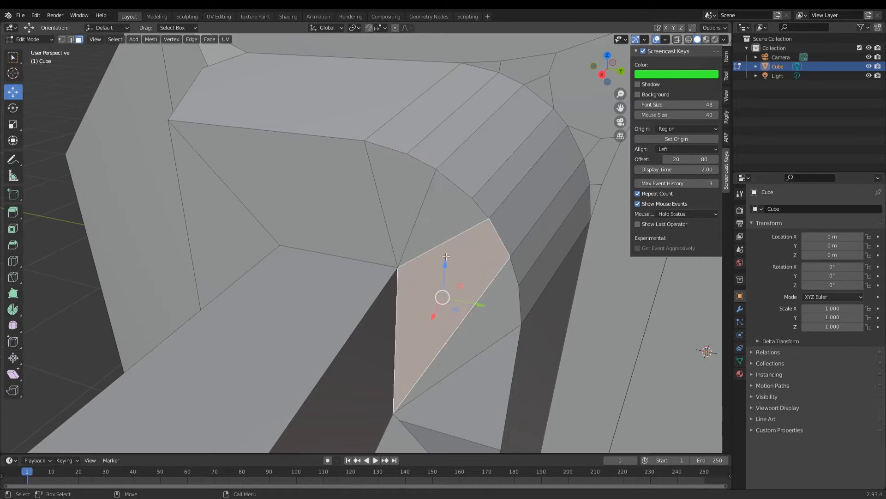
click(76, 327)
scroll(77, 327, down, 2)
right_click(77, 327)
alt+drag(109, 322, 162, 307)
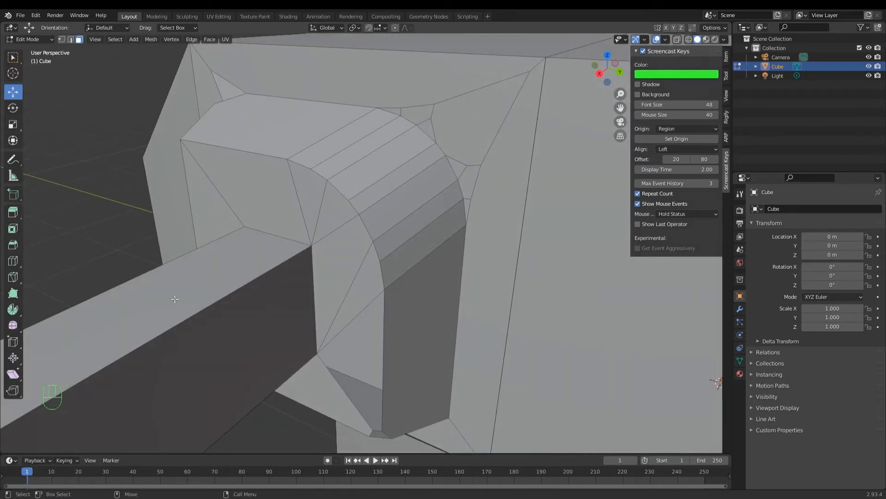
Select the four fan-shaped faces between the protruding bar's edge and the rounded corner and delete them.
click(304, 205)
alt+drag(305, 205, 380, 256)
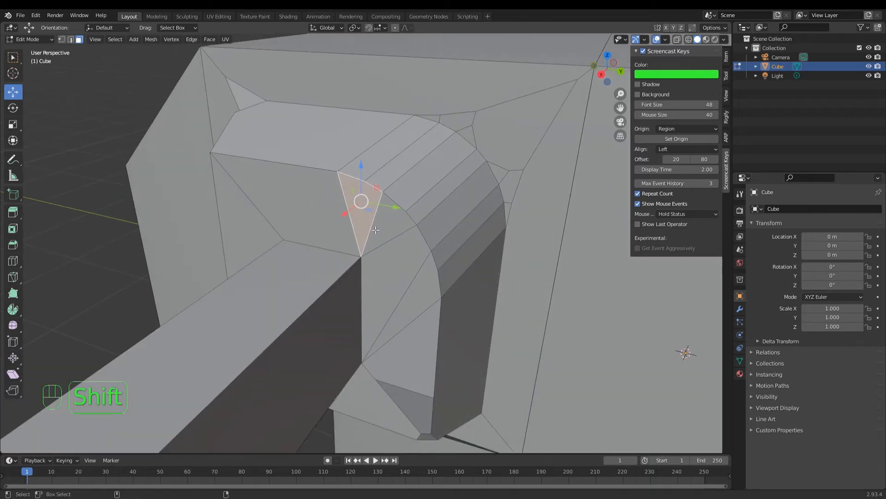
shift+click(380, 256)
shift+click(387, 279)
shift+click(420, 318)
alt+drag(420, 318, 372, 307)
right_click(445, 286)
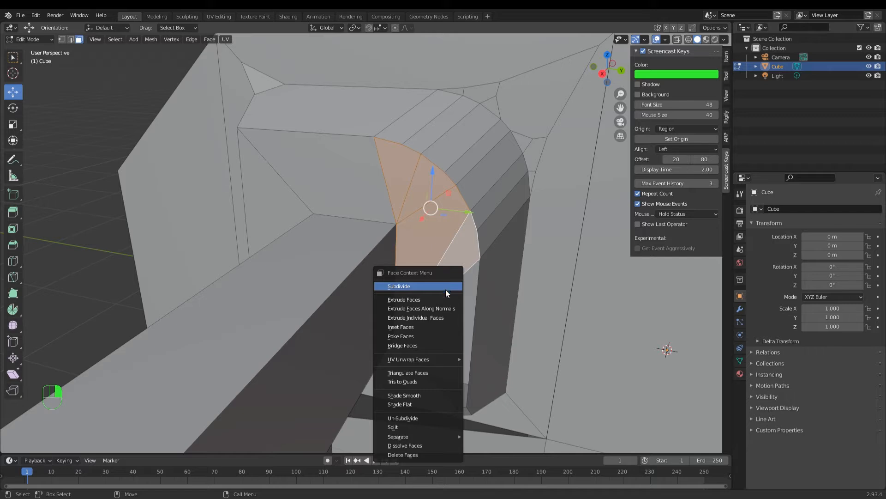
click(409, 454)
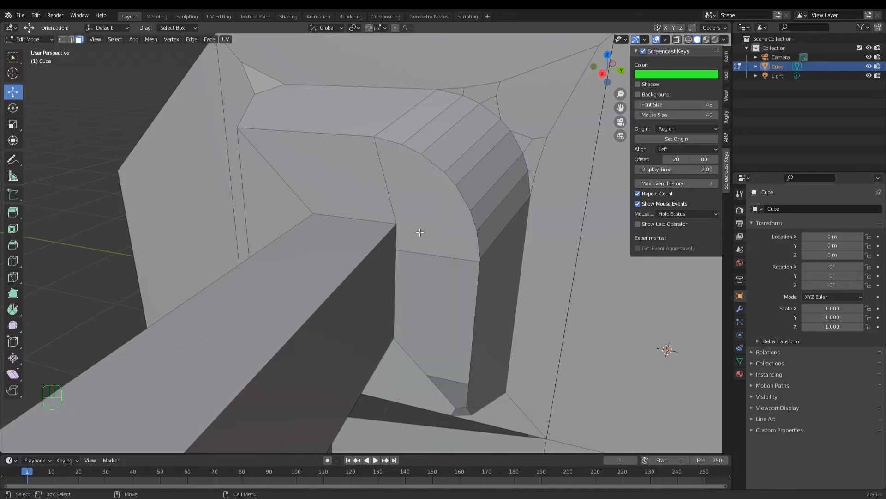
In edge selection mode, bridge the hole's slanted border edge to the second segment of the rounded arc with Bridge Edge Loops.
alt+drag(409, 216, 400, 241)
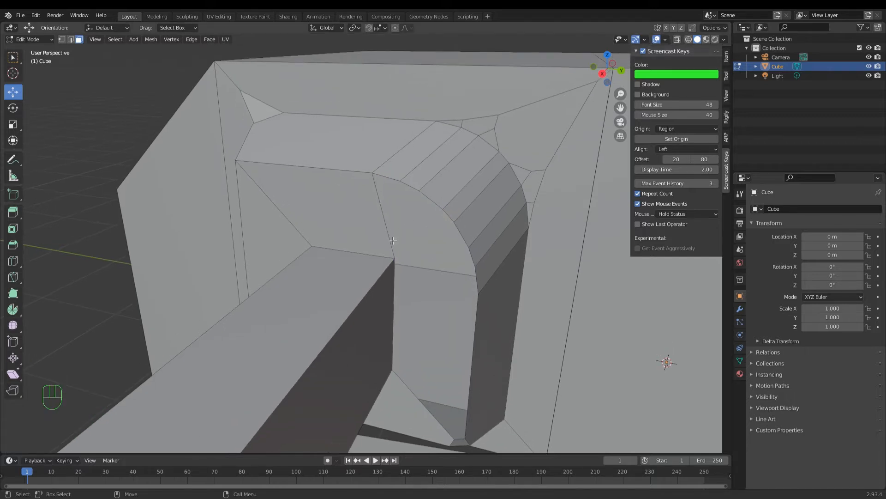
click(392, 240)
click(70, 40)
click(393, 246)
shift+click(412, 189)
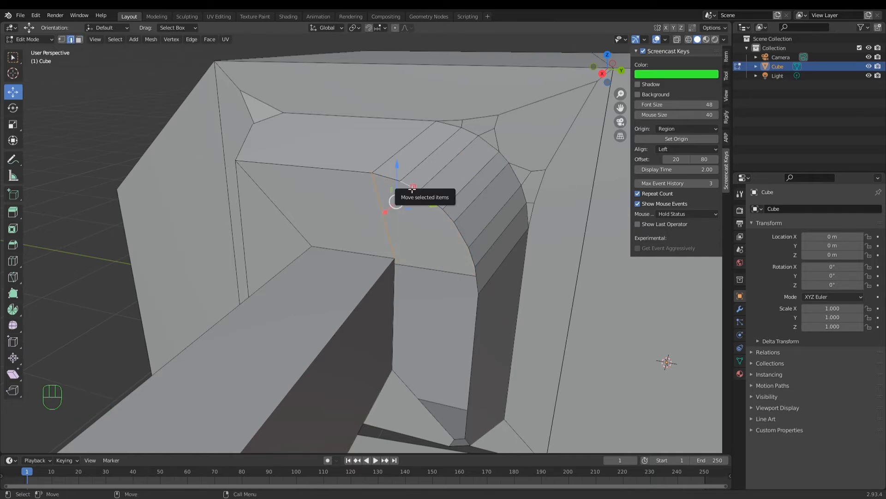
scroll(413, 189, up, 5)
scroll(406, 196, down, 3)
alt+middle_click(399, 203)
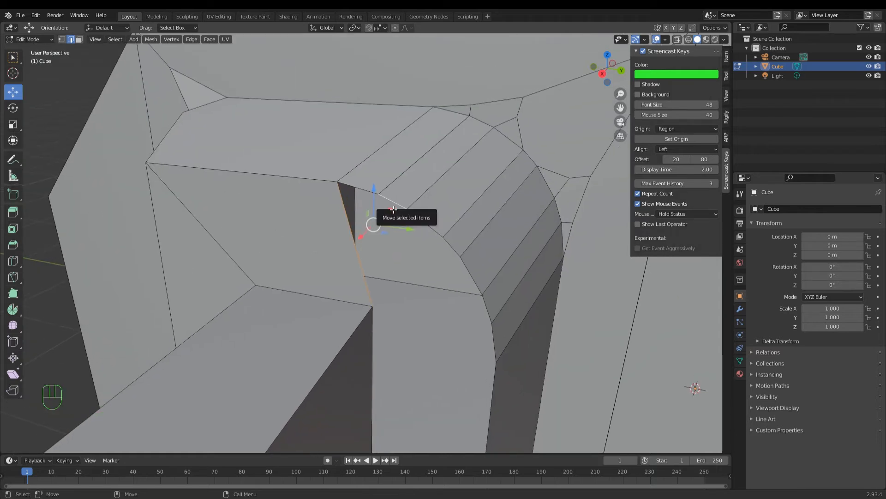
right_click(400, 208)
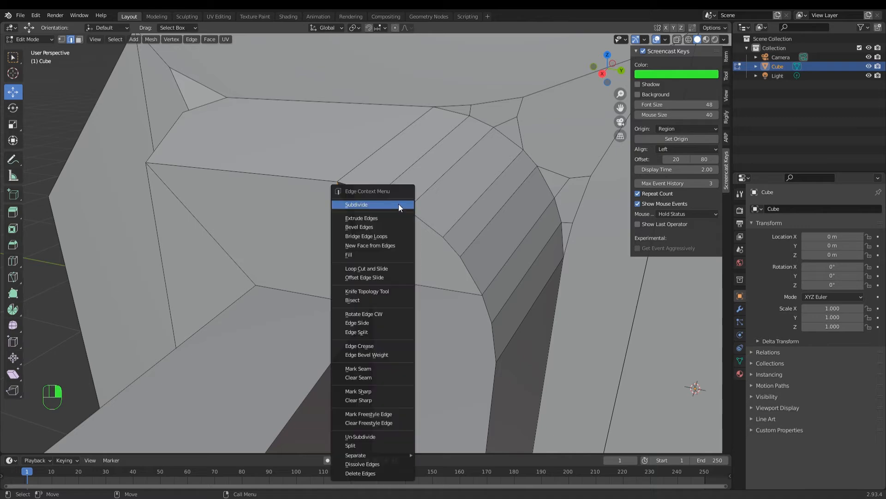
click(386, 234)
alt+drag(389, 235, 394, 228)
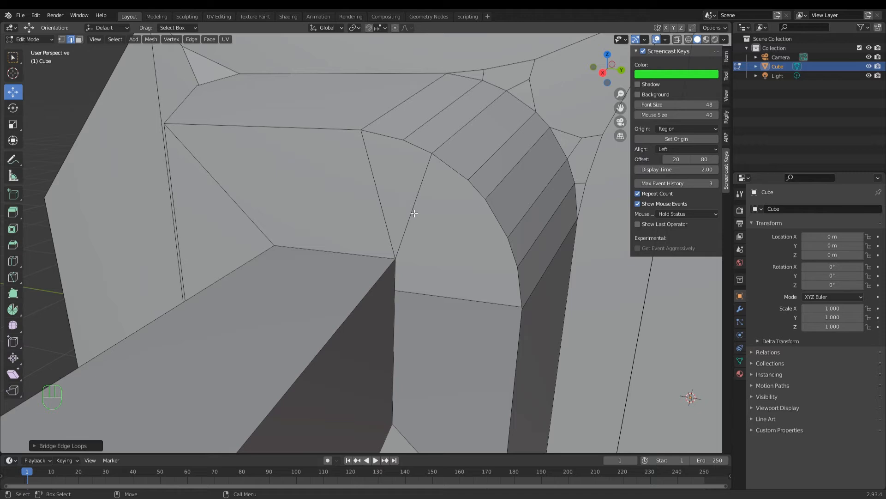
Undo the last bridge and bridge the same slanted edge and arc segment again.
click(413, 213)
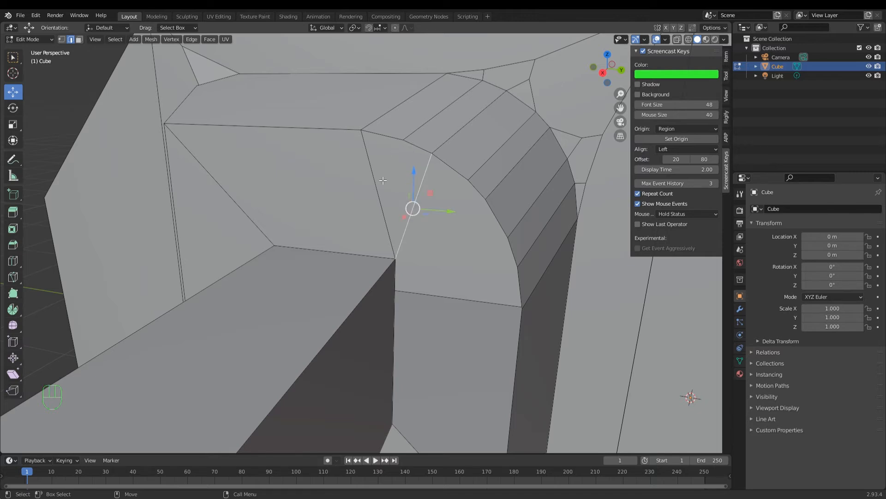
key(ctrl)
key(ctrl+z)
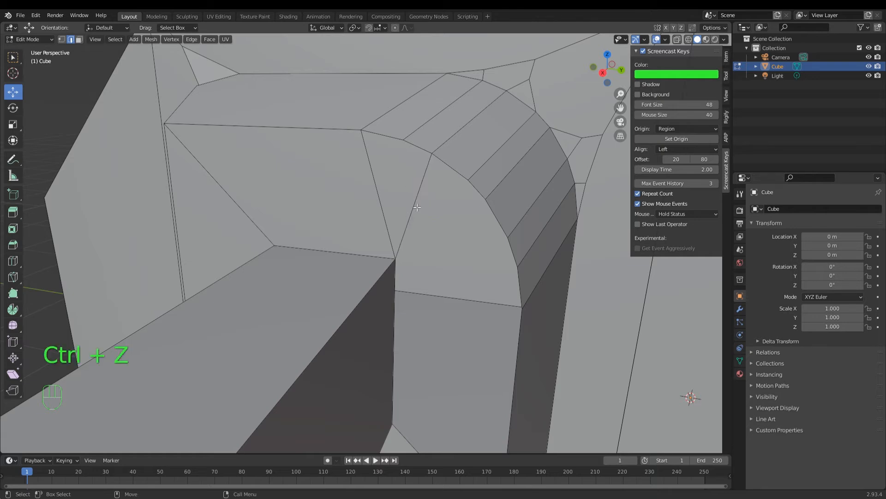
key(ctrl+z)
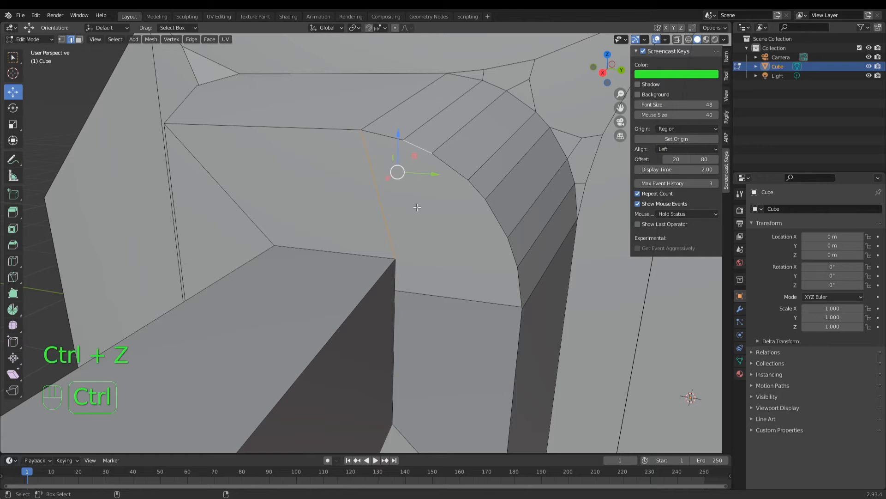
key(ctrl+z)
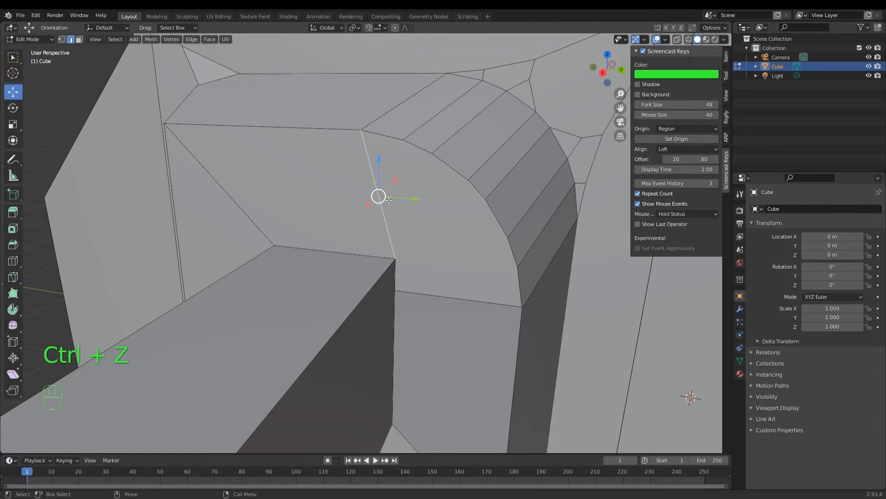
right_click(416, 145)
click(416, 146)
mouse_move(391, 208)
alt+mouse_down()
mouse_move(383, 214)
mouse_move(405, 210)
alt+mouse_up()
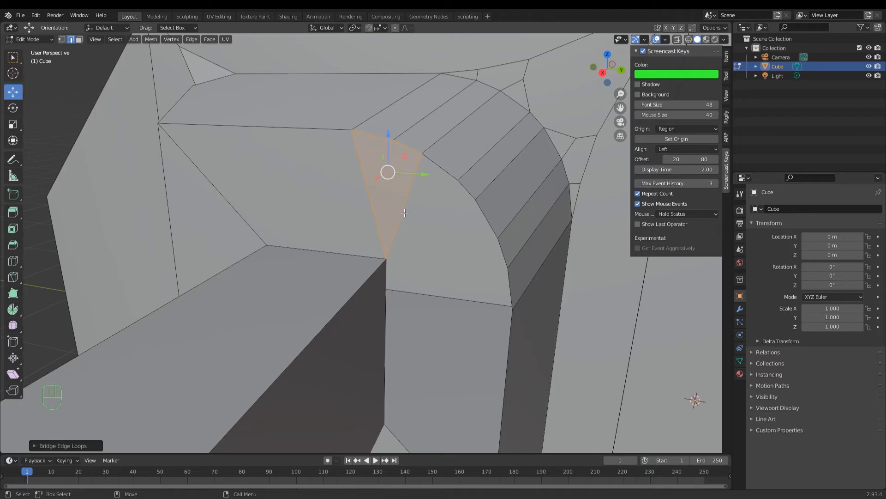
Bridge the new face's open slanted edge to the fourth segment of the rounded arc.
click(403, 214)
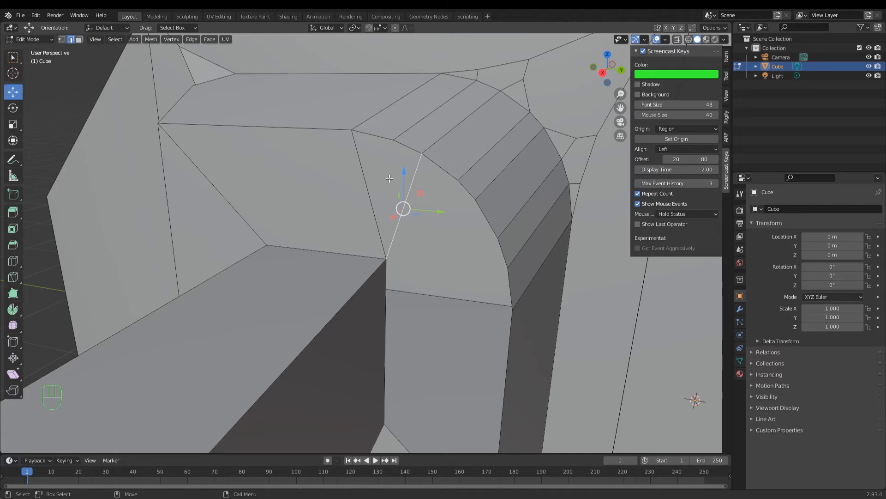
key(shift)
shift+click(468, 189)
key(shift)
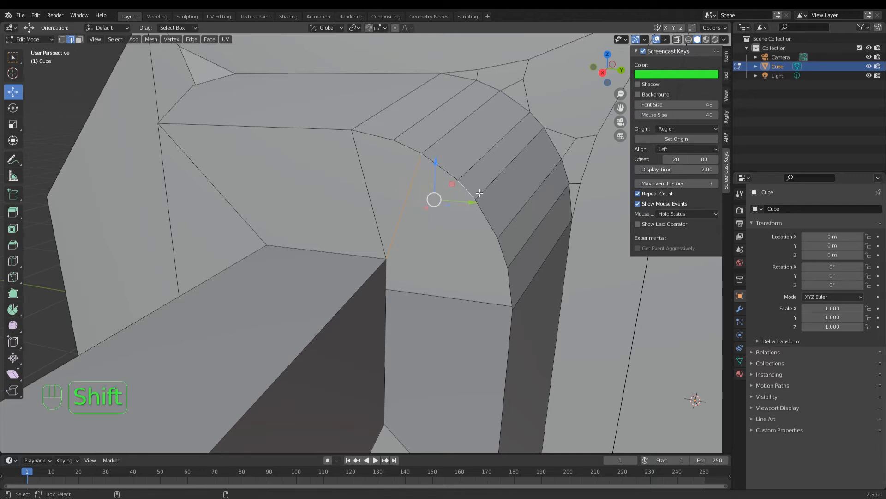
right_click(475, 198)
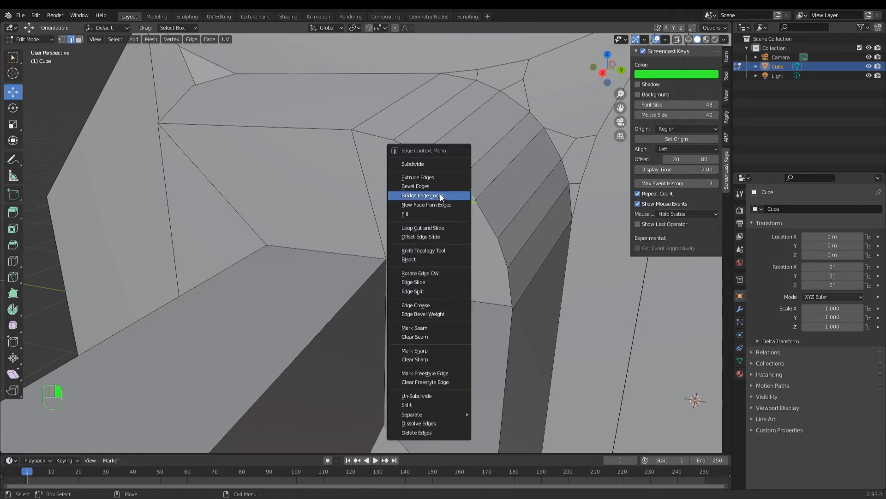
click(439, 197)
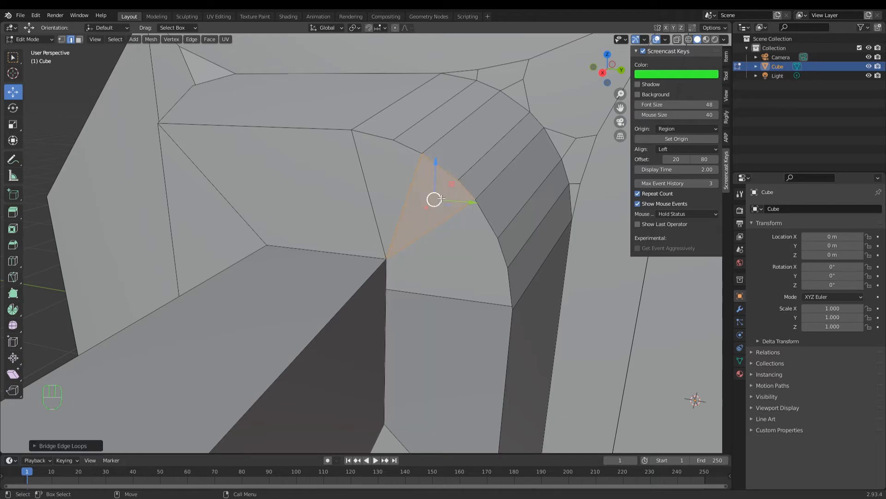
Bridge the vertical edge where the protruding bar meets the block to the next open segment of the rounded arc.
click(391, 282)
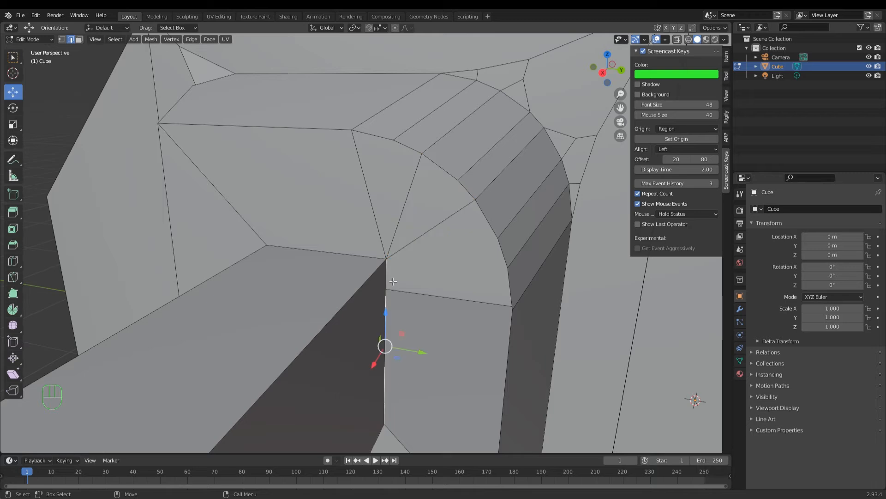
shift+click(496, 229)
right_click(488, 230)
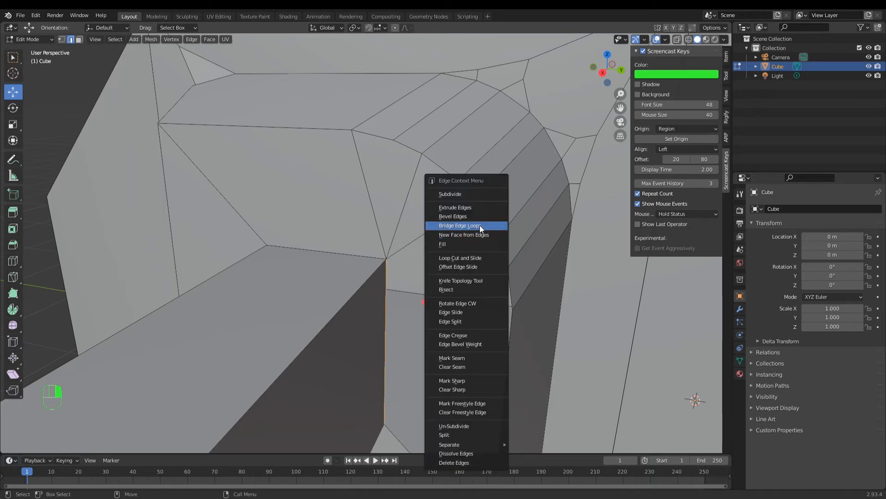
click(480, 226)
Bridge the new long diagonal edge to the lowest segment of the rounded arc to close the fan.
click(414, 387)
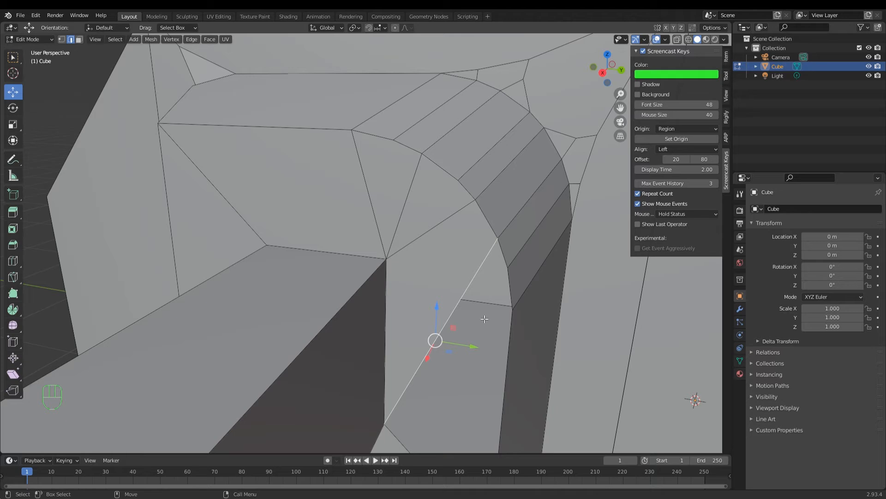
shift+click(512, 289)
right_click(508, 284)
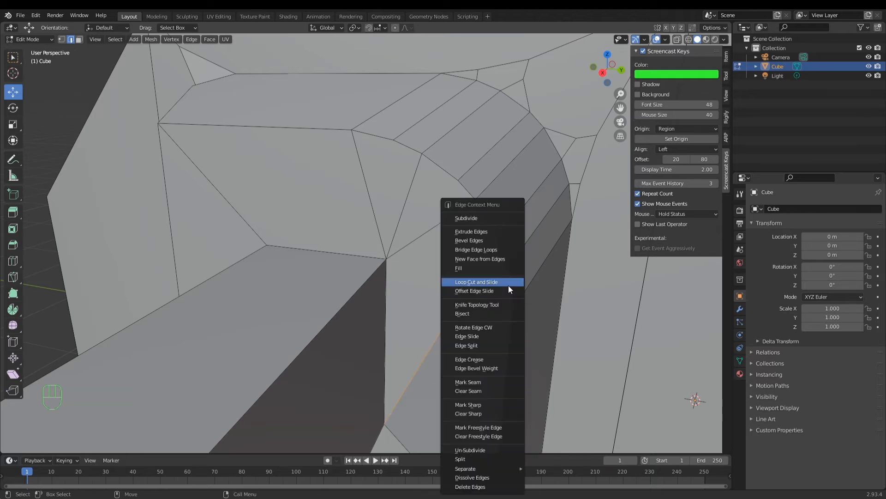
click(490, 250)
alt+drag(492, 254, 501, 223)
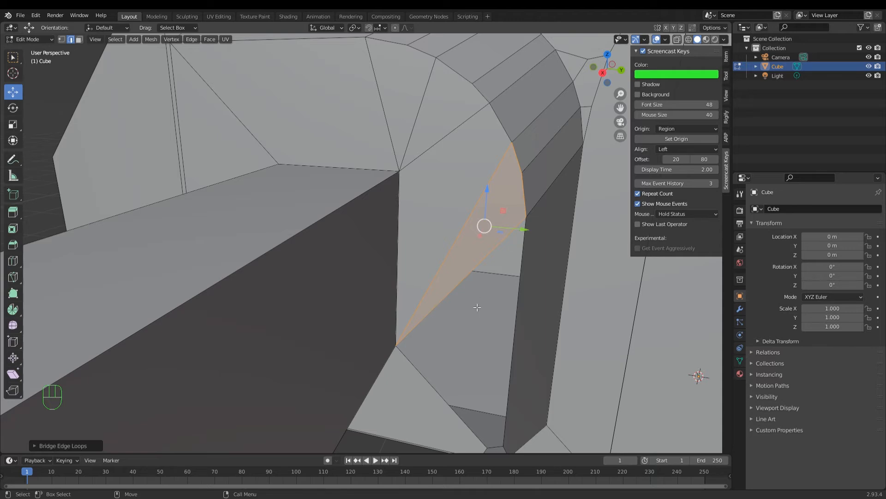
Merge the two end vertices of the short edge at the opening's lower corner at their center.
alt+middle_drag(501, 387, 502, 357)
click(496, 357)
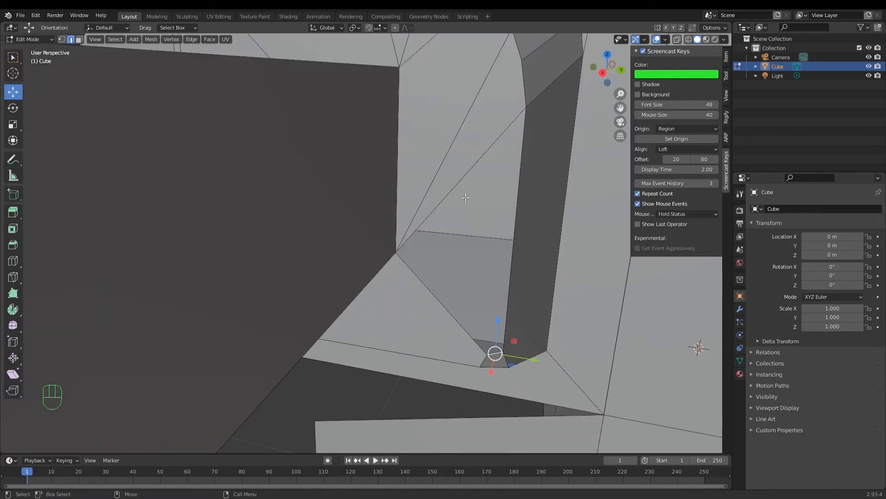
scroll(492, 354, up, 2)
alt+middle_drag(558, 416, 482, 348)
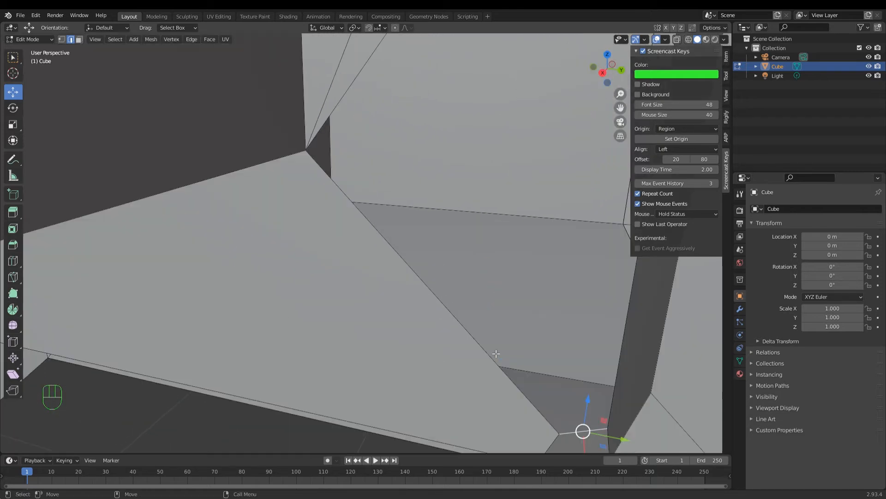
alt+drag(497, 354, 488, 353)
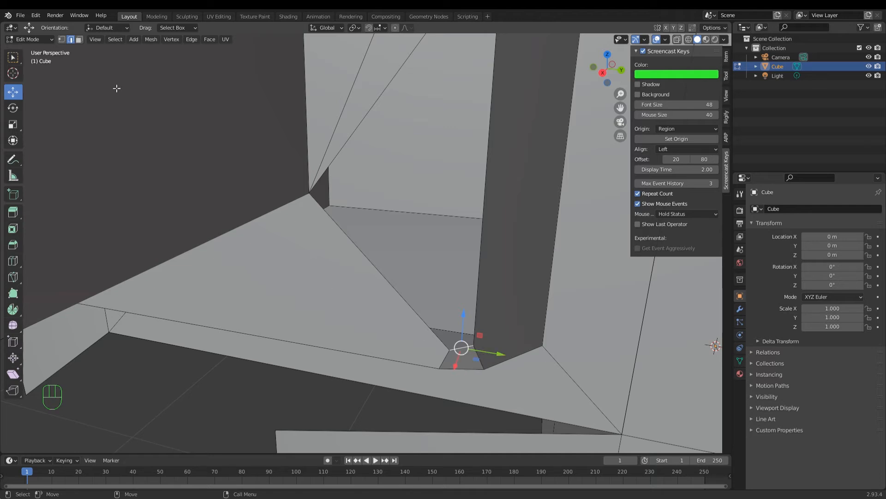
click(62, 40)
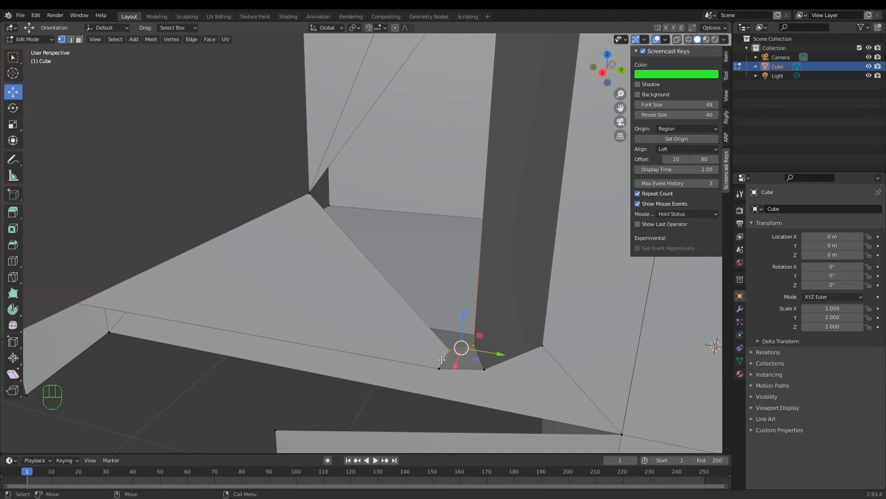
click(471, 349)
key(shift)
shift+click(454, 353)
right_click(450, 352)
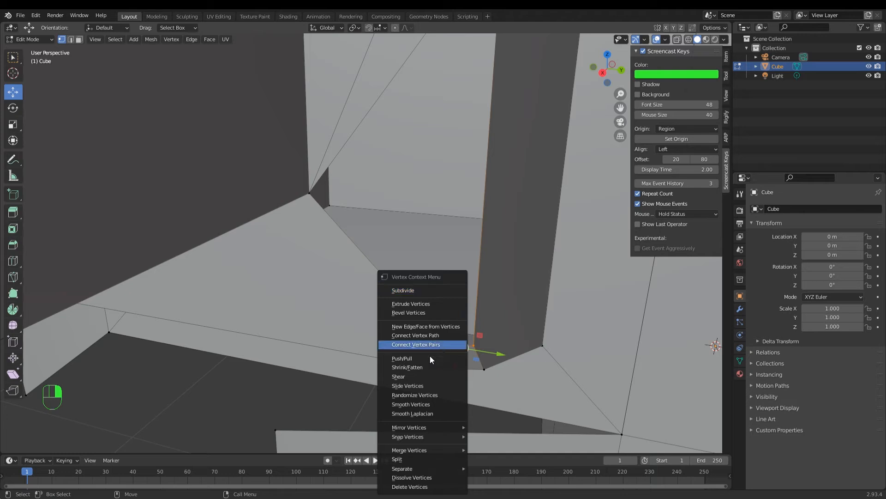
mouse_move(434, 447)
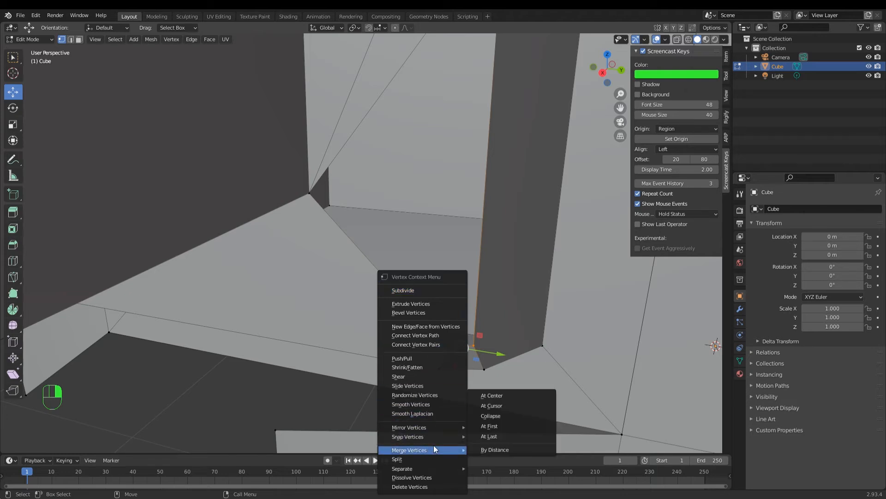
click(510, 395)
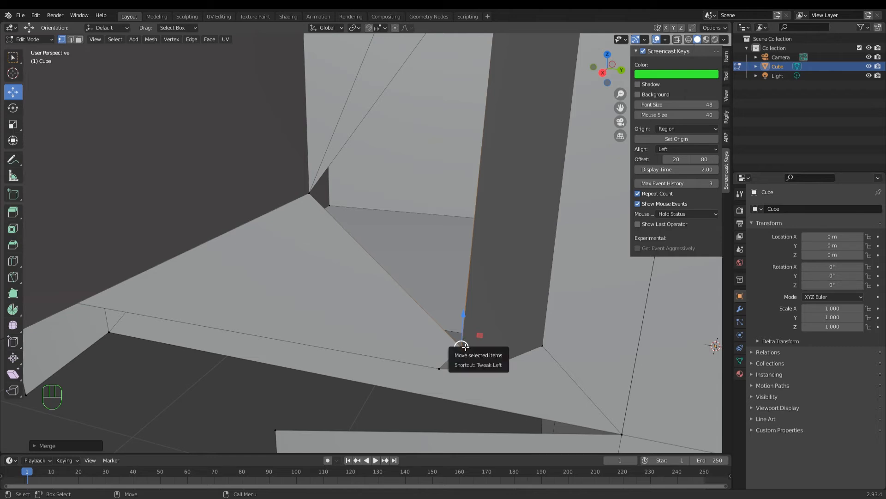
Try to bridge the diagonal edge below the bar's corner to the long vertical edge under the rounded arc.
mouse_move(497, 355)
mouse_down()
mouse_move(472, 356)
mouse_move(515, 362)
mouse_move(495, 360)
mouse_up()
scroll(449, 337, down, 2)
scroll(425, 304, up, 2)
alt+drag(425, 304, 414, 281)
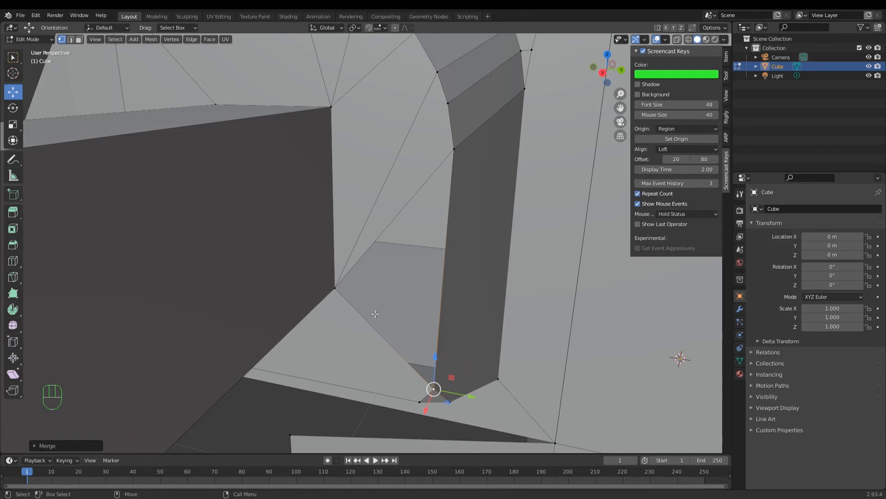
alt+drag(471, 319, 471, 320)
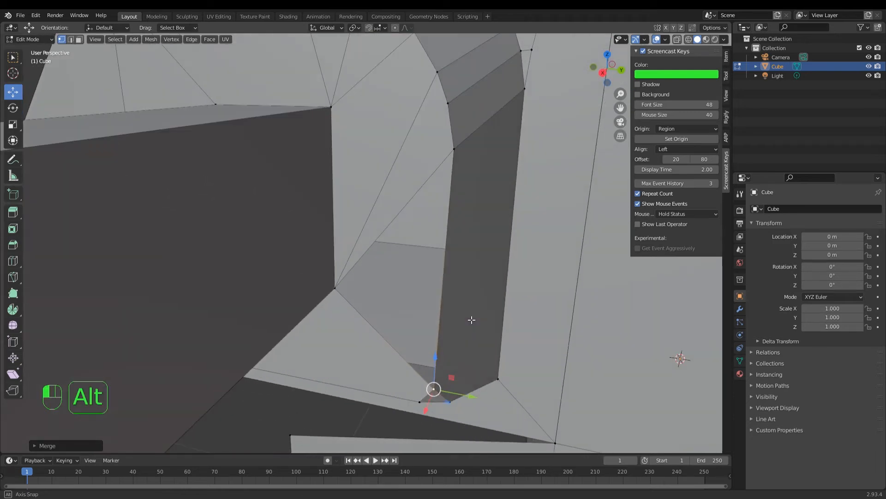
click(418, 374)
key(2)
click(397, 352)
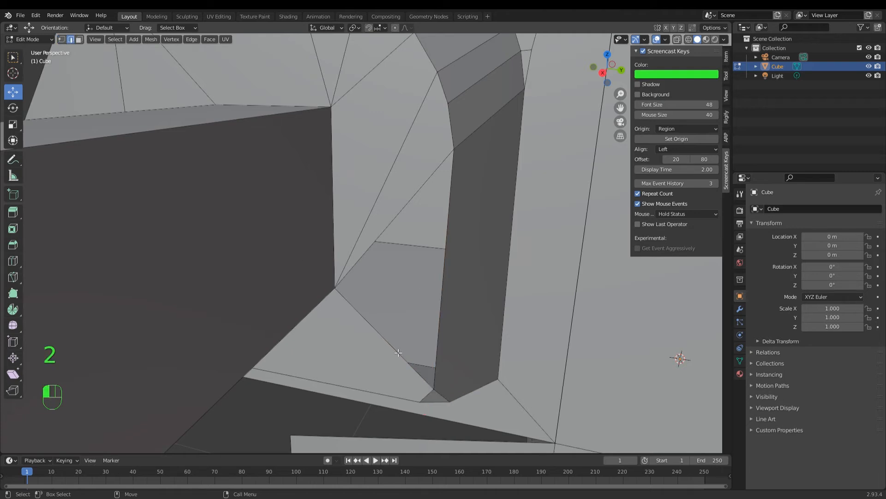
shift+click(452, 206)
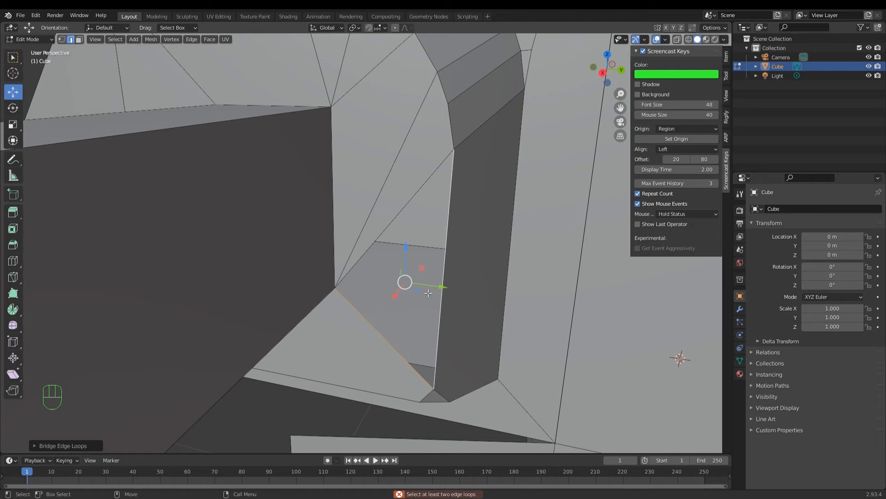
Undo the bridge attempt and the vertex merge at the opening's lower corner.
key(ctrl+z)
key(ctrl+z)
key(ctrl+z)
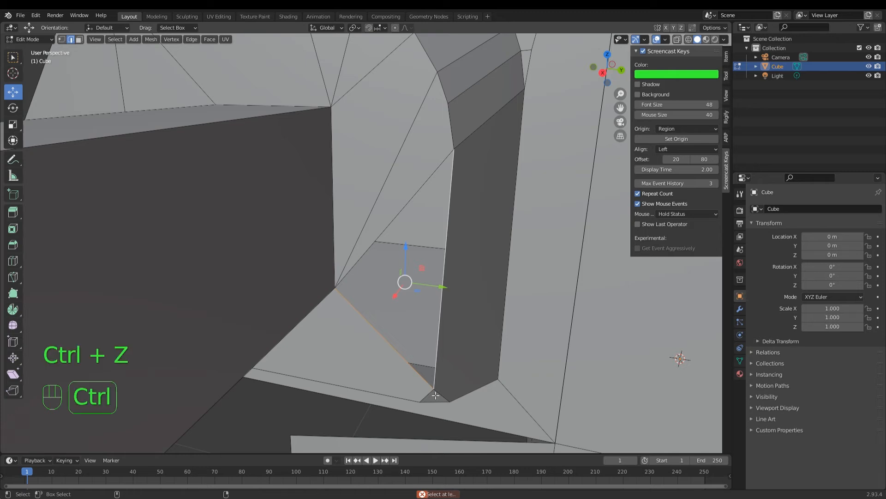
key(ctrl+z)
key(ctrl+z)
key(ctrl+z)
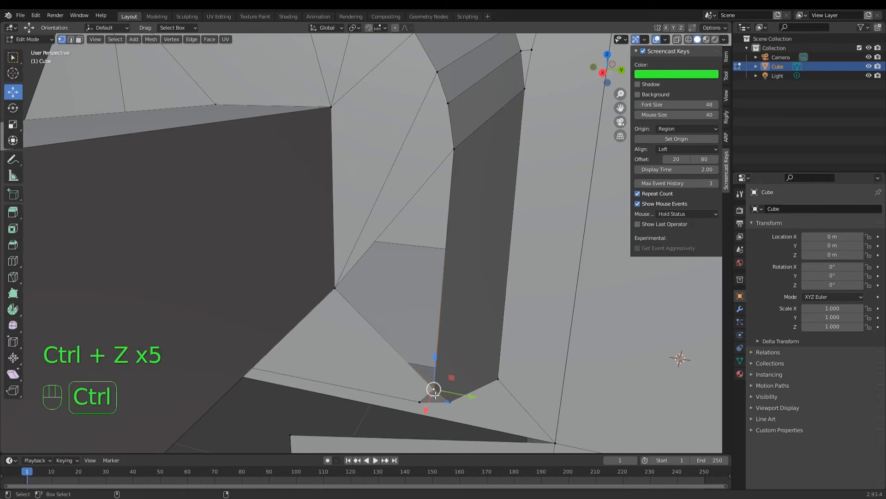
click(419, 400)
click(426, 391)
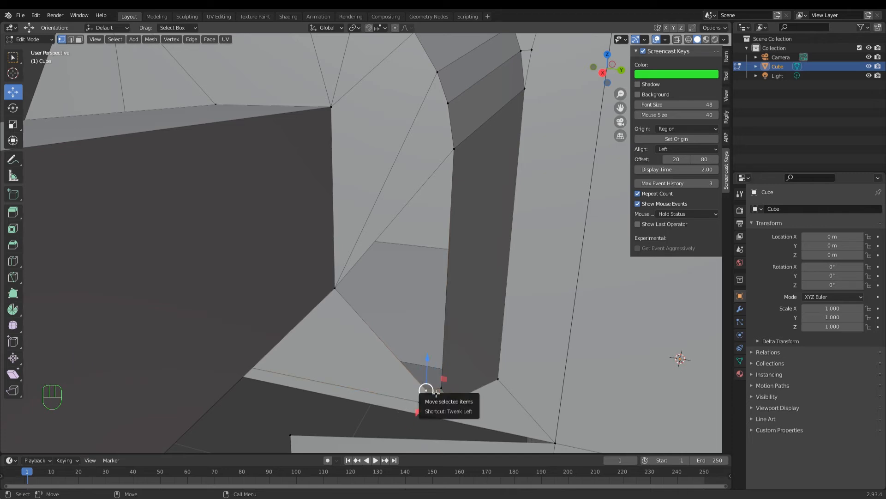
Bridge the short edge at the opening's lower corner to the lowest diagonal fan edge to fill the remaining gap.
key(2)
click(434, 390)
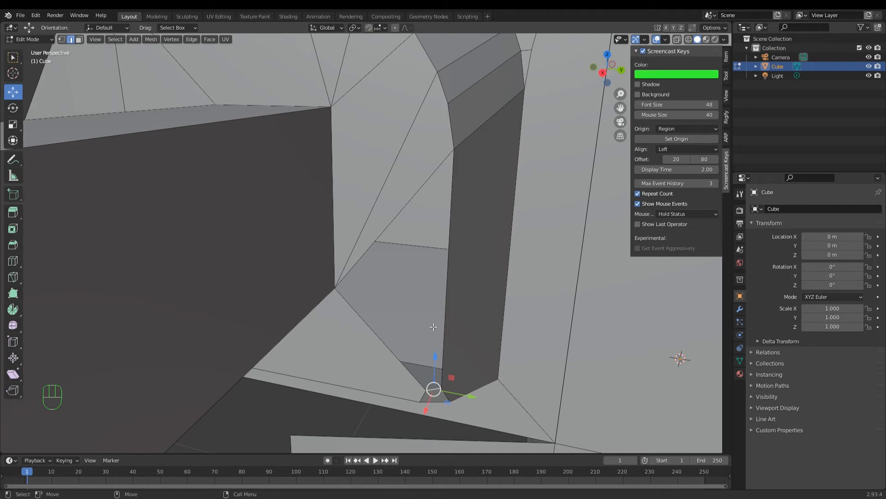
shift+click(399, 219)
right_click(396, 218)
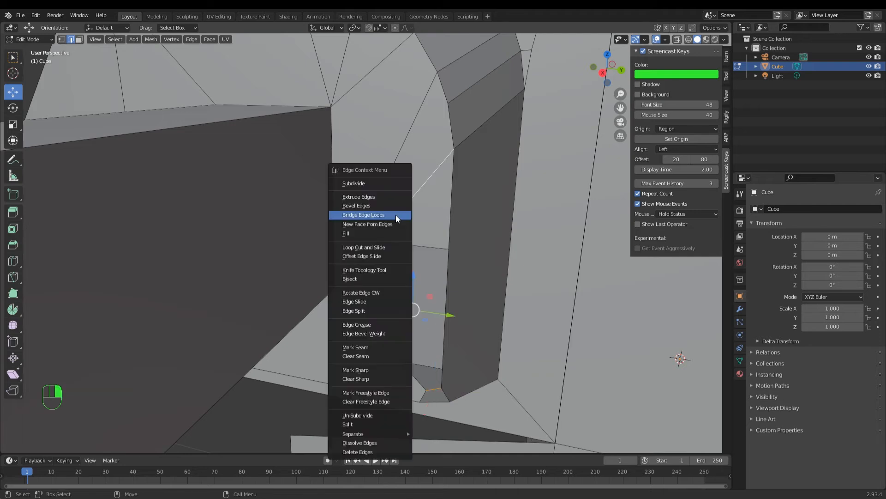
click(390, 217)
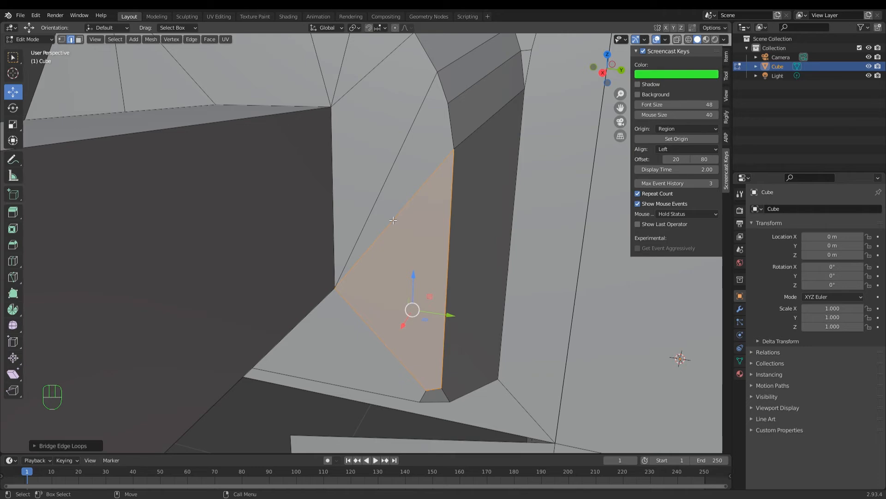
Inspect the rebuilt faces between the bar and the rounded arc, and the small face at the lower corner.
click(590, 337)
alt+middle_drag(410, 373, 430, 292)
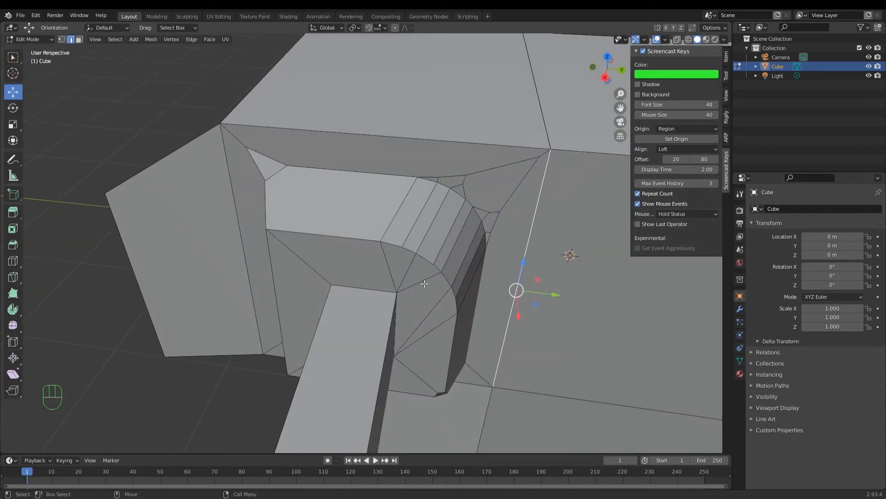
scroll(438, 318, up, 2)
mouse_move(428, 355)
alt+middle_down()
mouse_move(430, 332)
mouse_move(463, 364)
mouse_move(428, 341)
alt+middle_up()
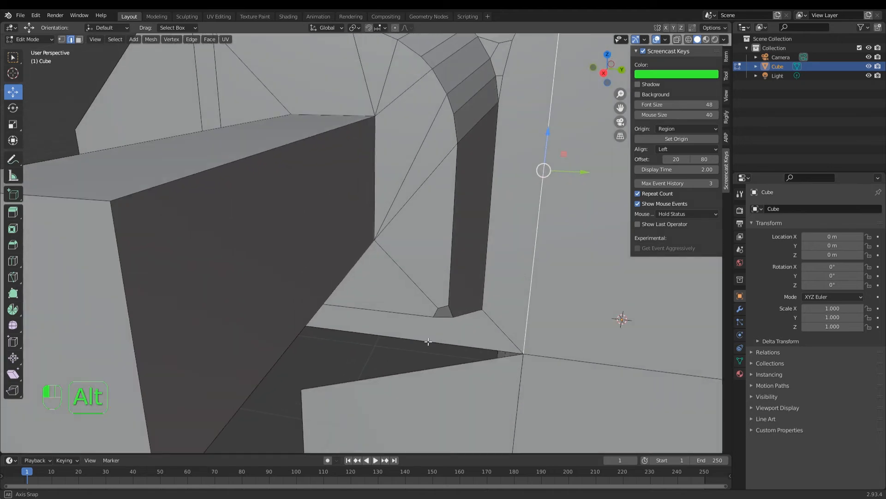
alt+drag(428, 342, 433, 337)
scroll(433, 328, up, 2)
alt+middle_drag(454, 350, 416, 298)
right_click(413, 303)
click(313, 304)
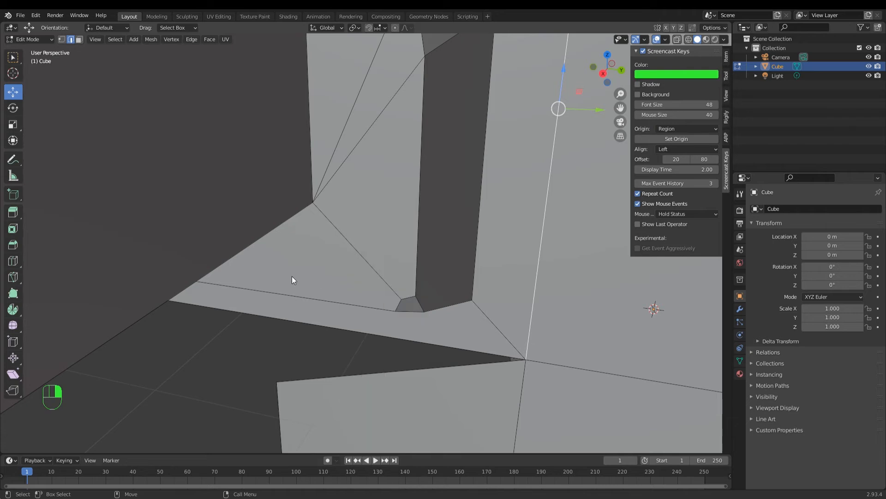
Merge the four vertices of the small face at the recess's lower corner at their center.
key(3)
key(2)
key(1)
key(2)
key(1)
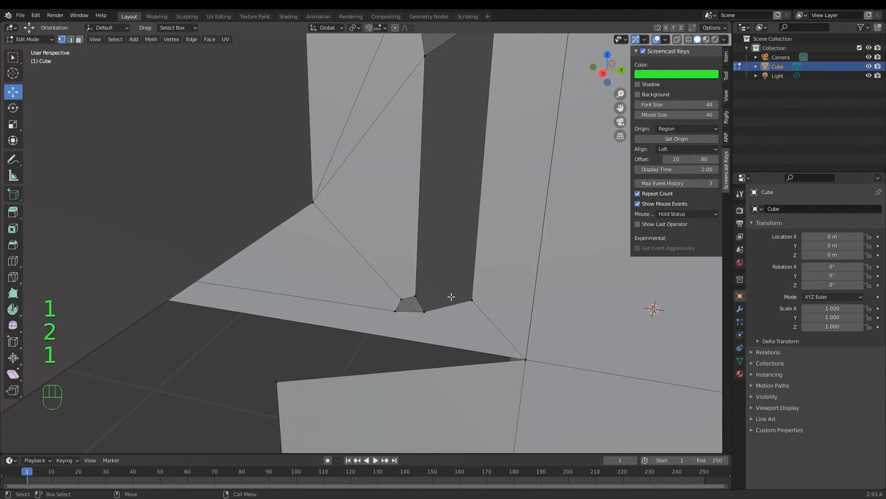
click(416, 297)
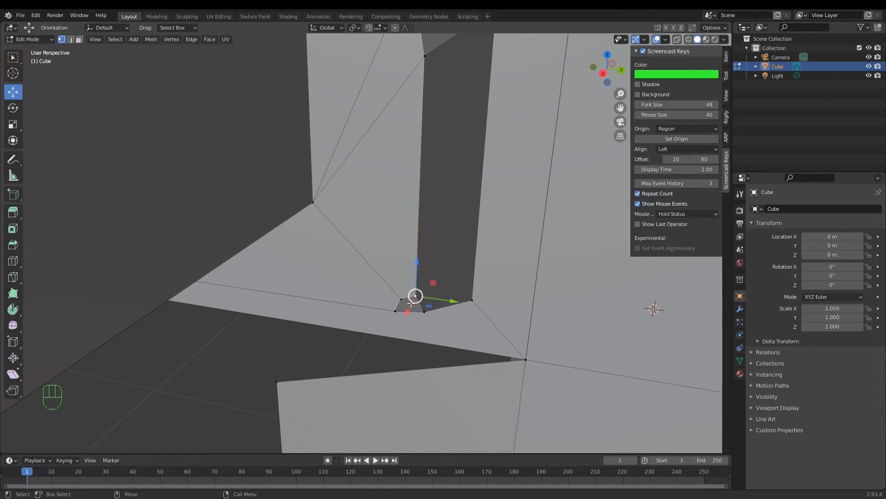
shift+click(404, 301)
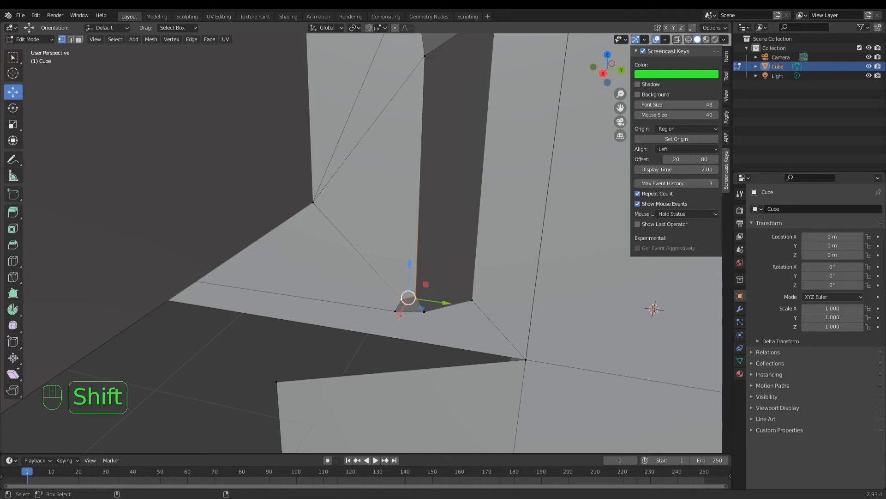
shift+click(398, 314)
shift+click(429, 313)
right_click(423, 306)
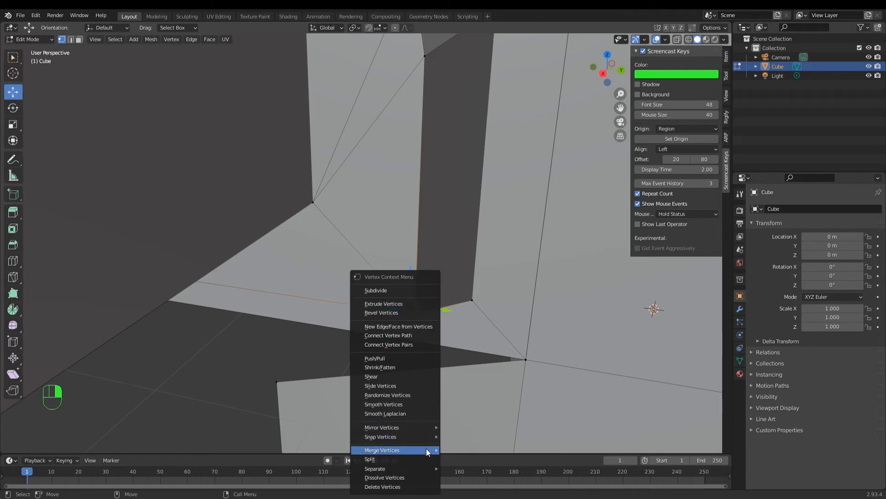
mouse_move(425, 448)
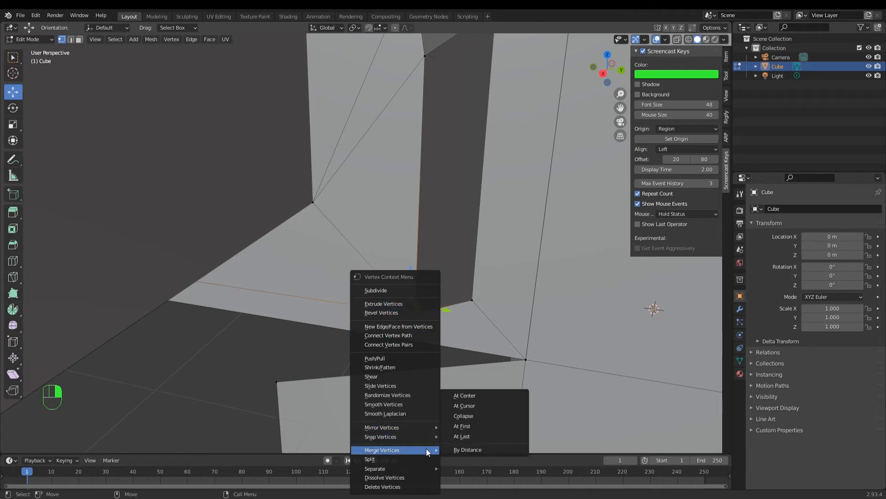
click(480, 395)
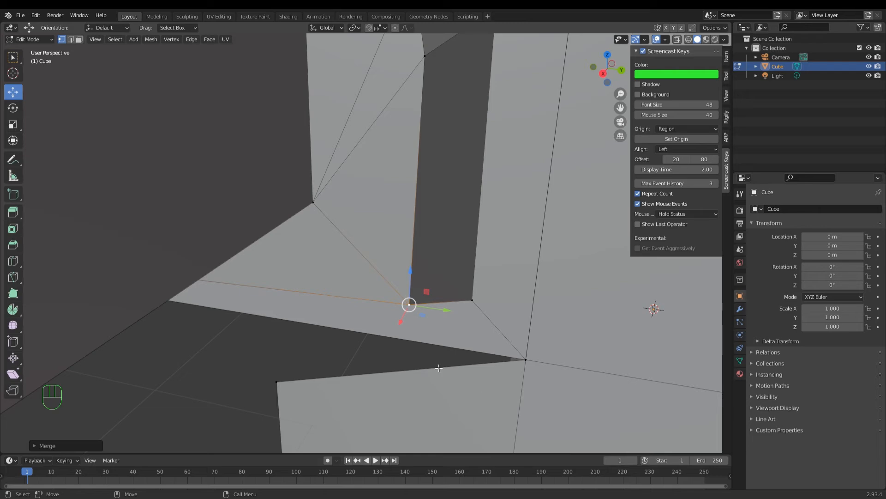
Dissolve four fan edges between the bar and the rounded arc, keeping the one from the bar's upper corner to the arc's middle.
scroll(368, 331, down, 3)
alt+drag(368, 331, 402, 293)
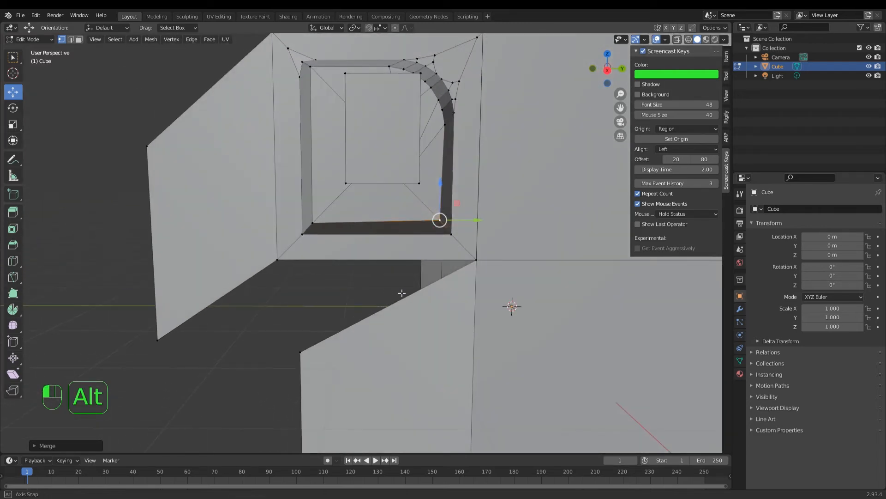
alt+drag(534, 198, 539, 203)
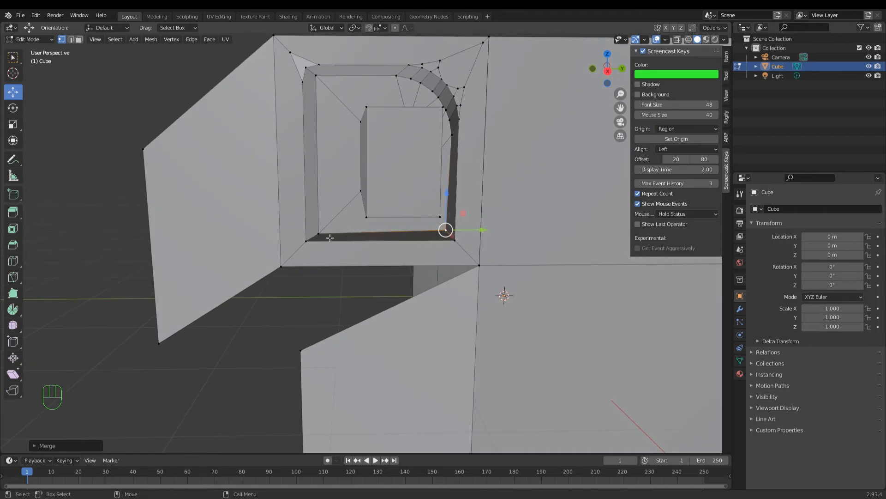
alt+drag(320, 238, 400, 287)
key(2)
click(399, 287)
shift+click(393, 261)
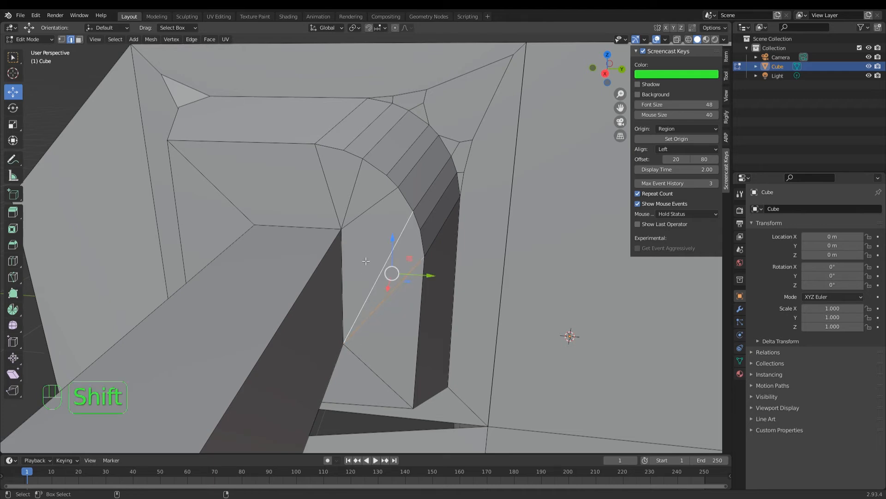
shift+click(371, 207)
key(ctrl)
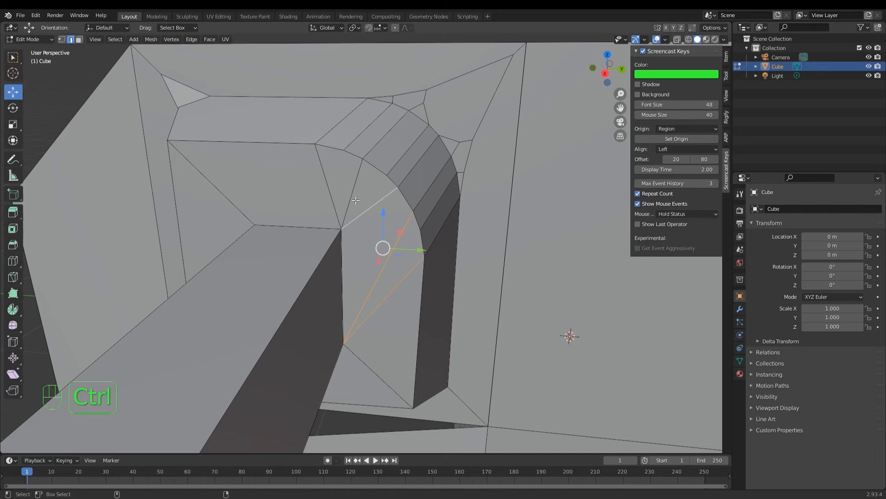
key(ctrl+z)
shift+click(356, 200)
shift+click(335, 198)
right_click(335, 198)
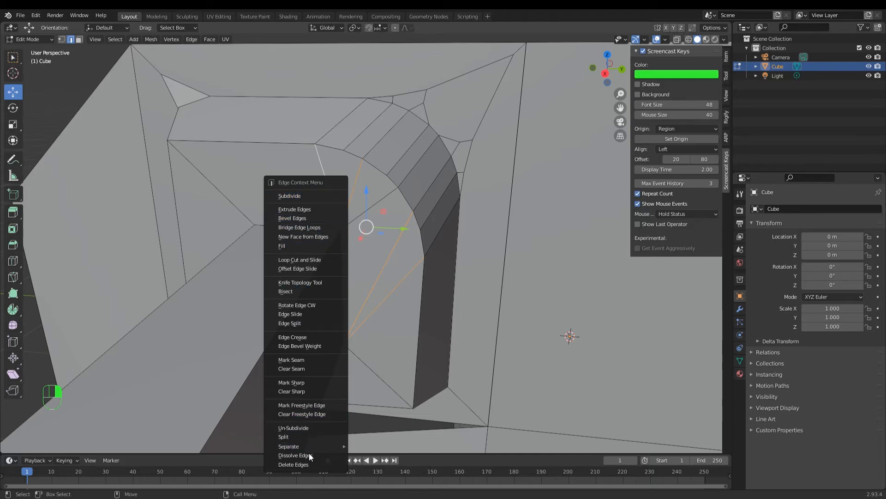
click(309, 455)
scroll(377, 348, down, 1)
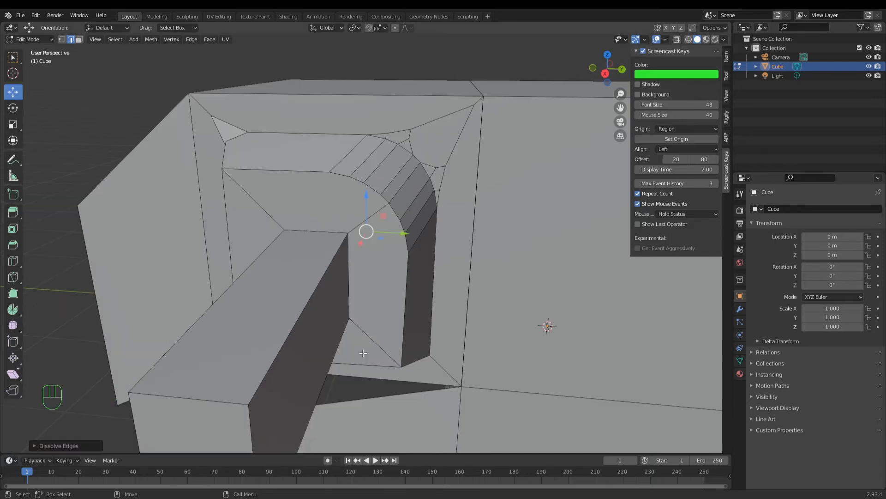
alt+drag(363, 354, 327, 202)
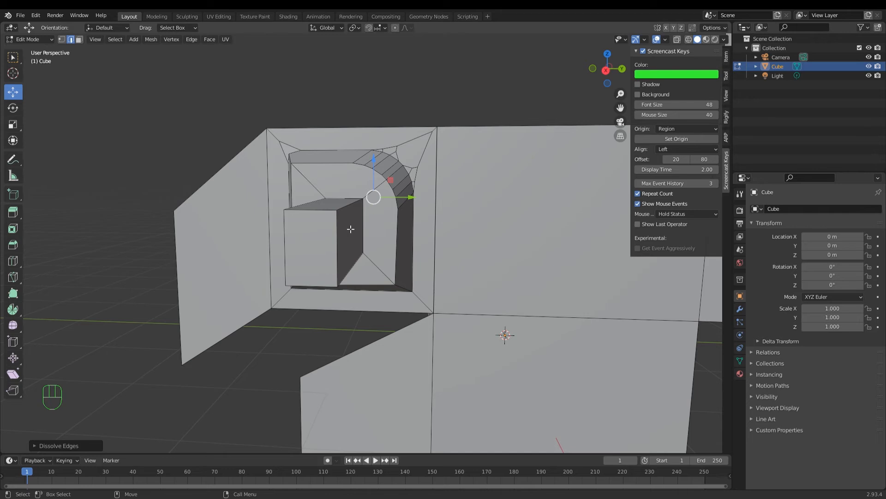
scroll(351, 229, up, 2)
scroll(351, 229, down, 2)
alt+drag(351, 229, 335, 245)
click(320, 304)
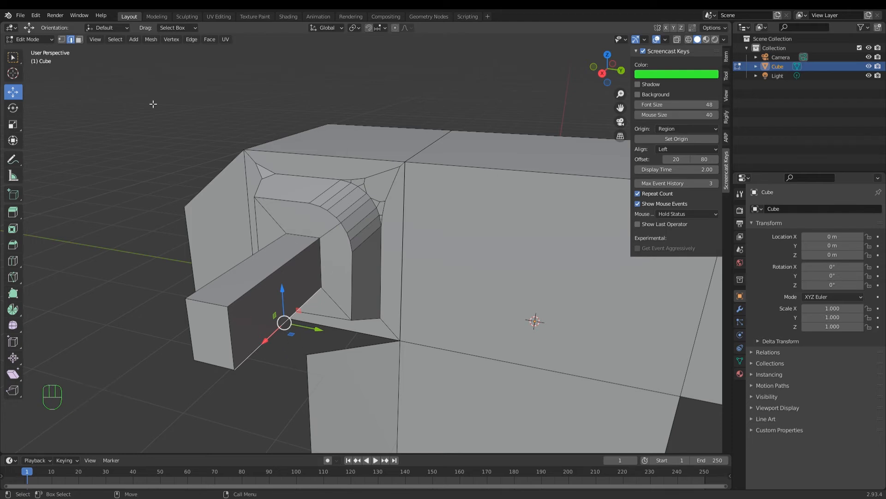
shift+click(264, 281)
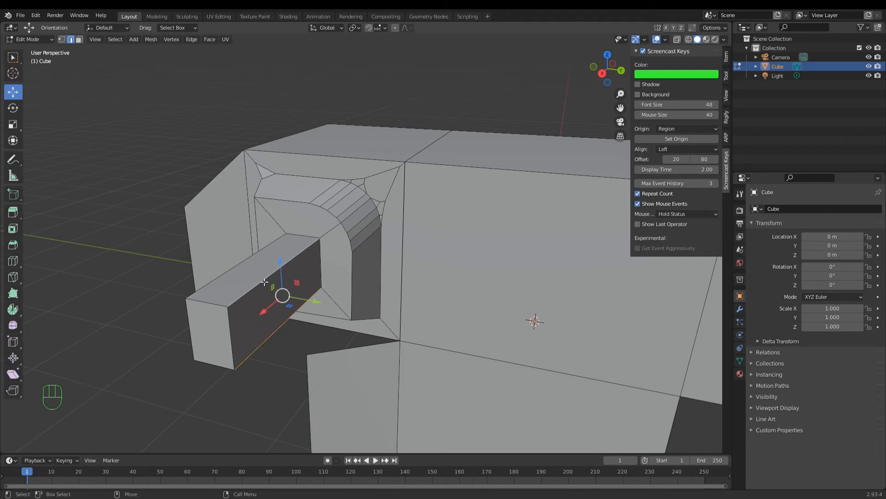
scroll(271, 322, up, 2)
alt+middle_drag(303, 307, 359, 288)
scroll(334, 312, up, 1)
mouse_move(311, 322)
alt+mouse_down()
mouse_move(283, 320)
mouse_move(310, 323)
alt+mouse_up()
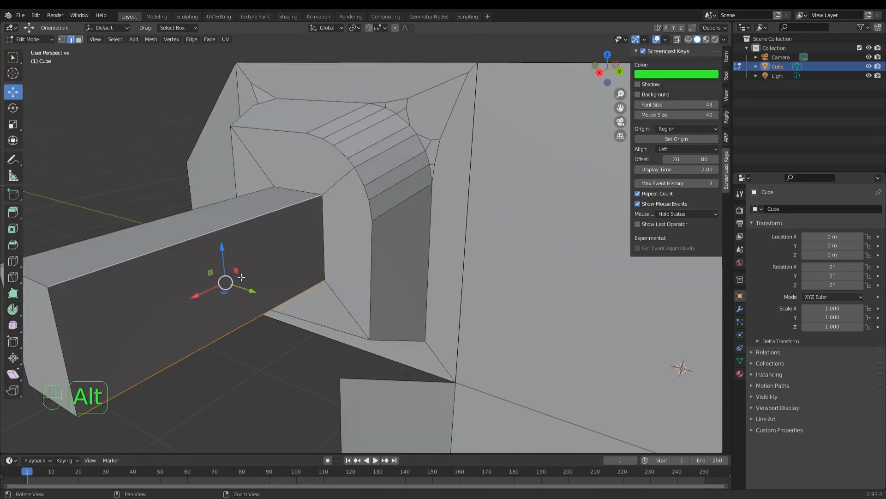
alt+drag(241, 277, 321, 281)
right_click(358, 288)
mouse_move(358, 287)
click(390, 283)
Subdivide the lower and upper long edges of the bar's side face to split it with a vertical edge.
click(361, 355)
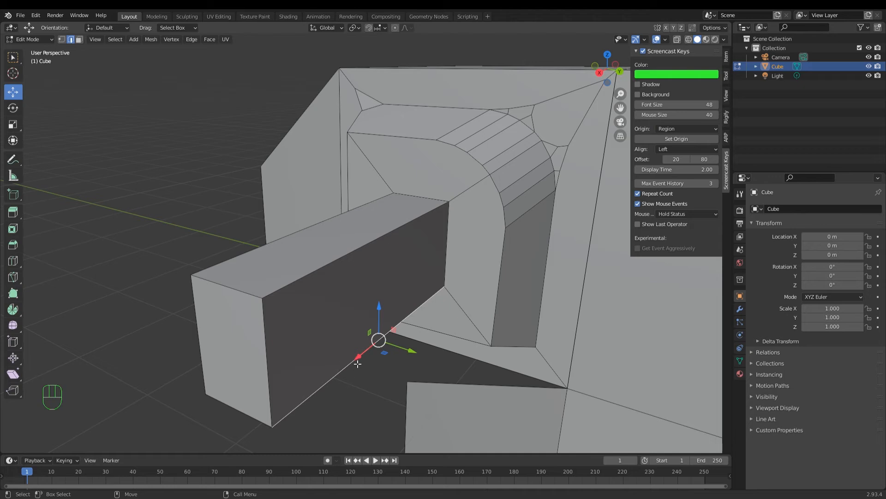
shift+click(343, 259)
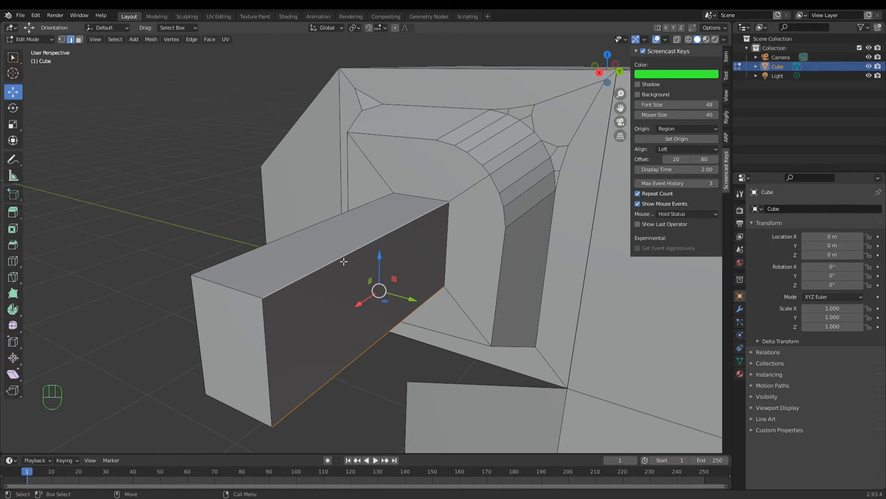
right_click(341, 259)
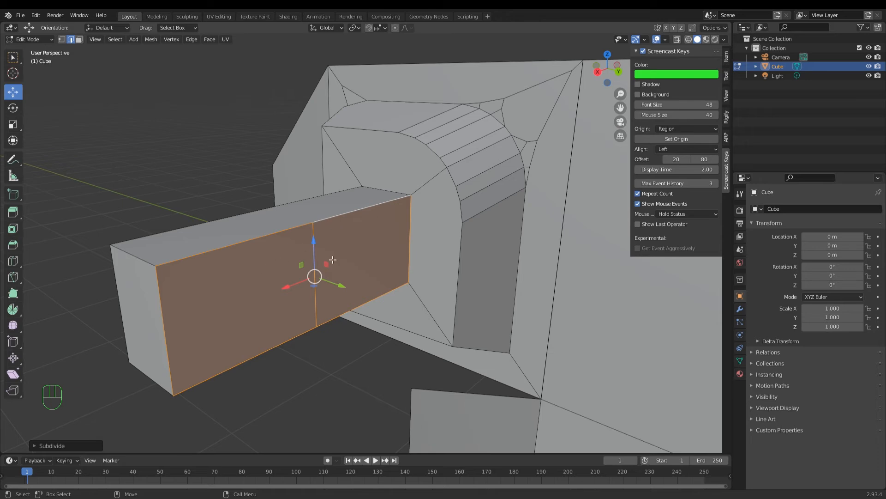
Subdivide the bar's whole side face two more times into a grid, and undo both subdivisions.
right_click(304, 264)
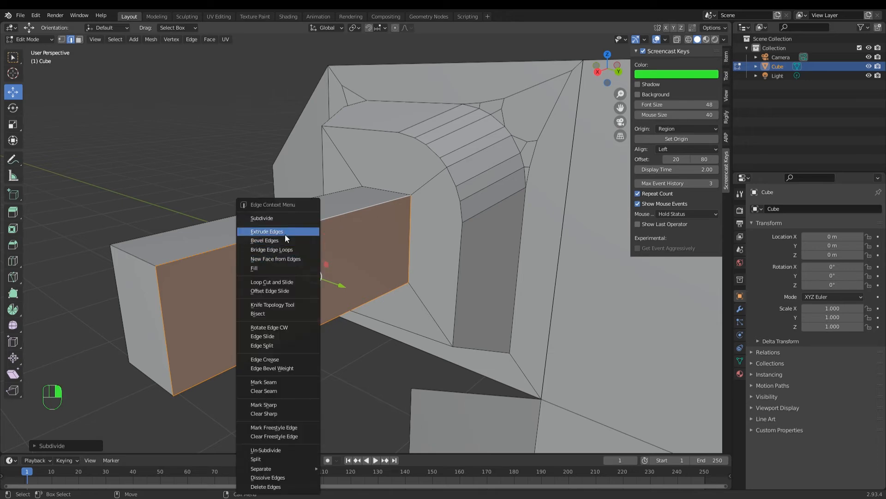
click(292, 219)
right_click(305, 231)
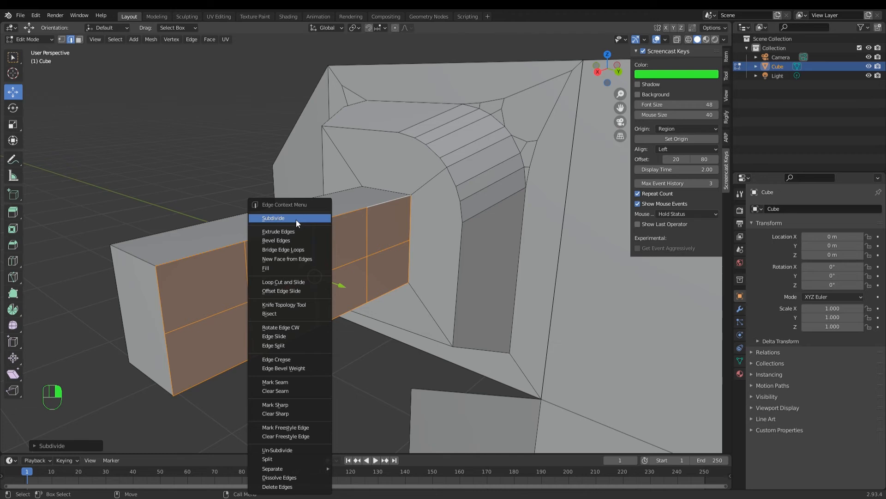
click(296, 219)
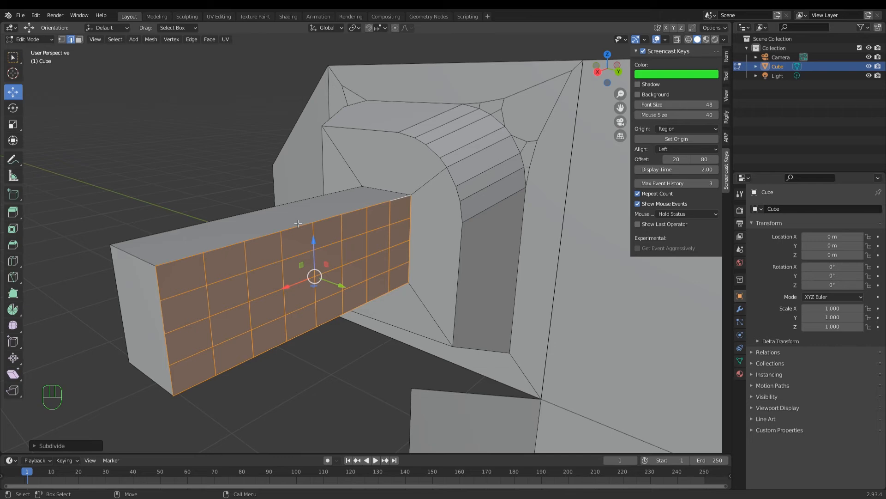
key(ctrl+z)
key(ctrl+z)
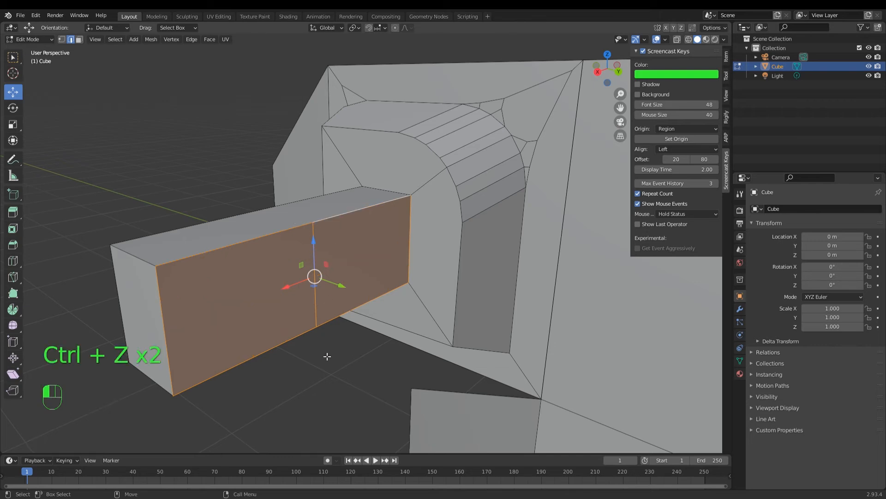
Subdivide the lower and upper edges of the side face's outer half, adding a second vertical edge.
click(293, 345)
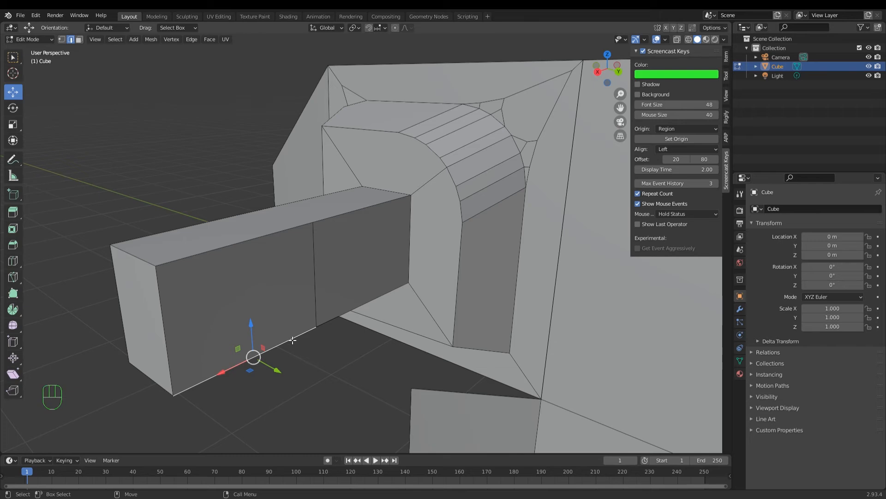
shift+click(250, 241)
right_click(250, 236)
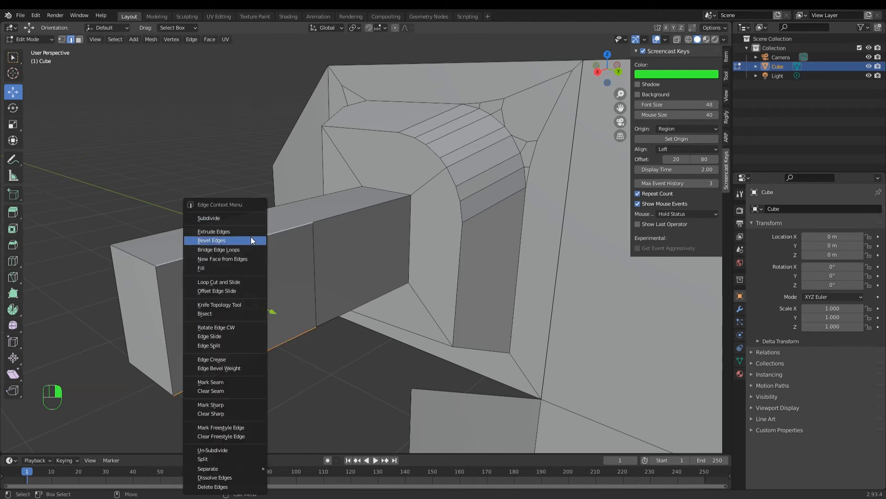
click(250, 219)
click(347, 354)
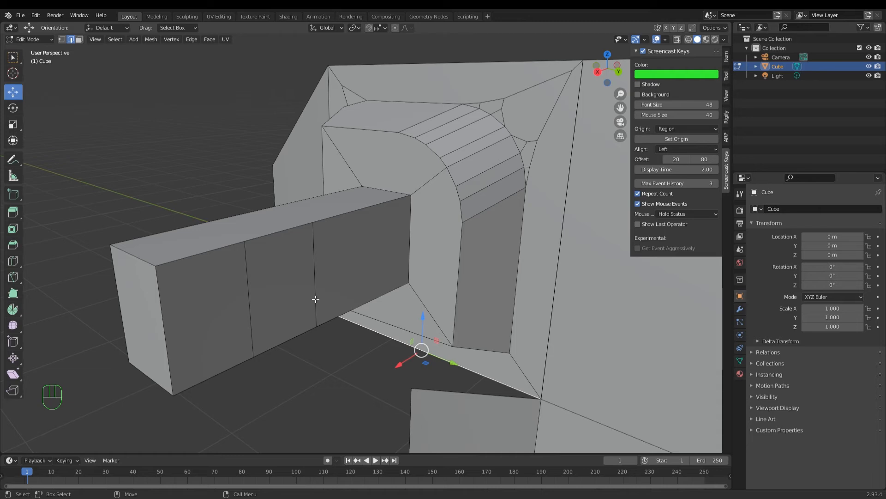
Subdivide the two vertical edges to divide the side's middle section horizontally.
click(317, 286)
shift+click(252, 310)
right_click(250, 302)
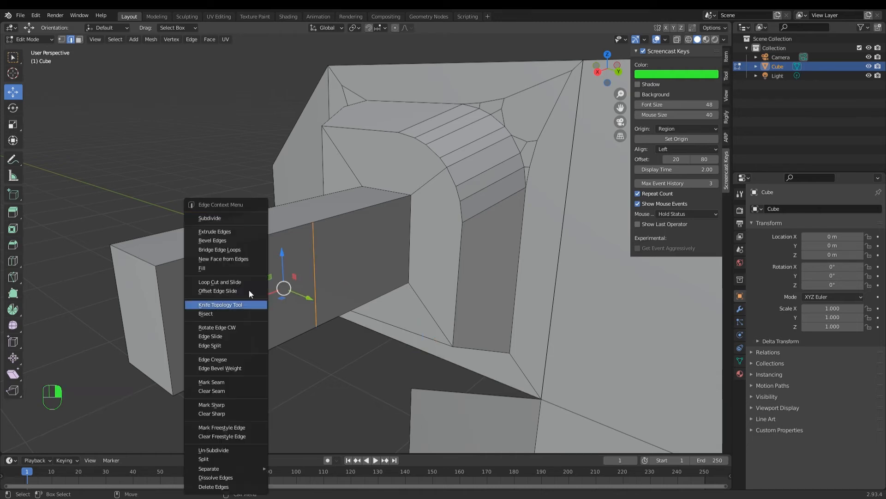
click(228, 218)
click(318, 358)
Extrude the upper face of the side's middle section outward into a block.
alt+drag(281, 295, 315, 295)
right_click(314, 293)
key(3)
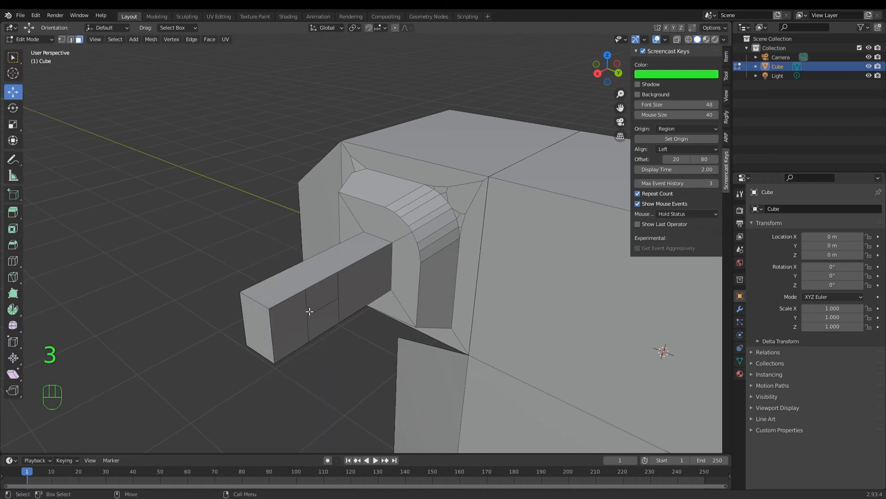
click(321, 296)
right_click(320, 296)
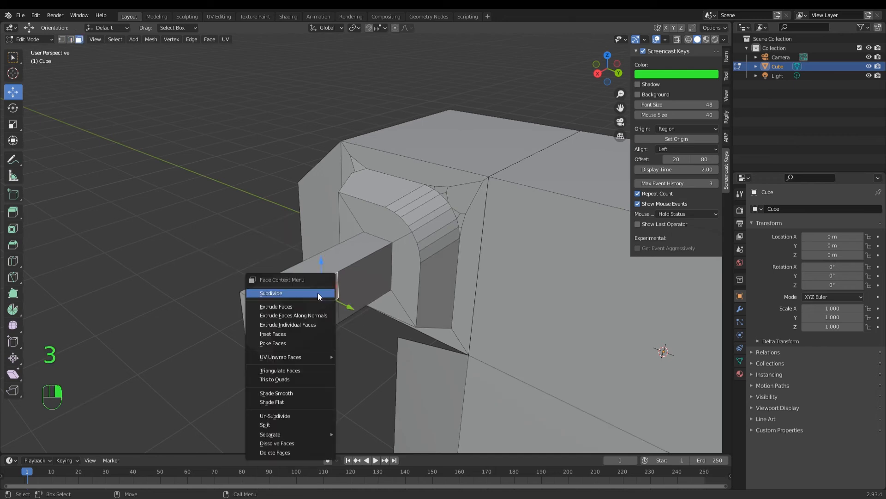
click(276, 307)
click(383, 321)
Extrude the top face of the new side block.
click(365, 311)
key(3)
right_click(360, 302)
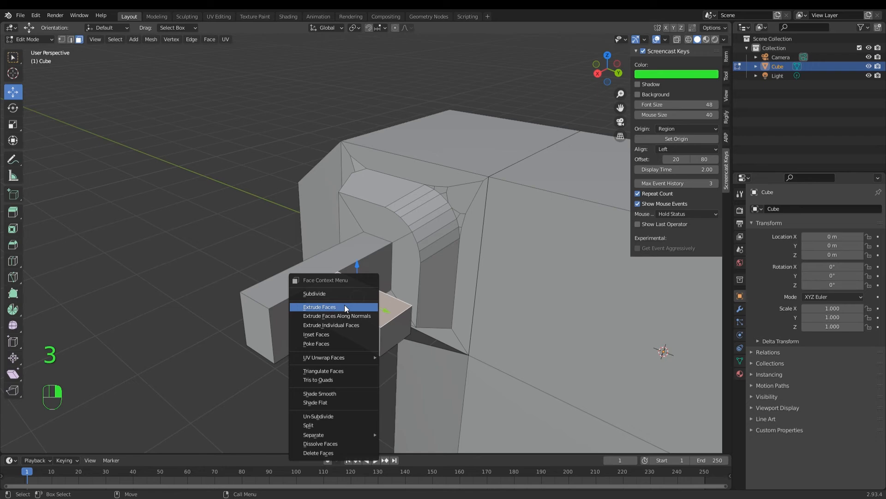
click(345, 305)
click(324, 303)
scroll(320, 303, down, 2)
scroll(320, 303, down, 3)
alt+drag(323, 327, 348, 364)
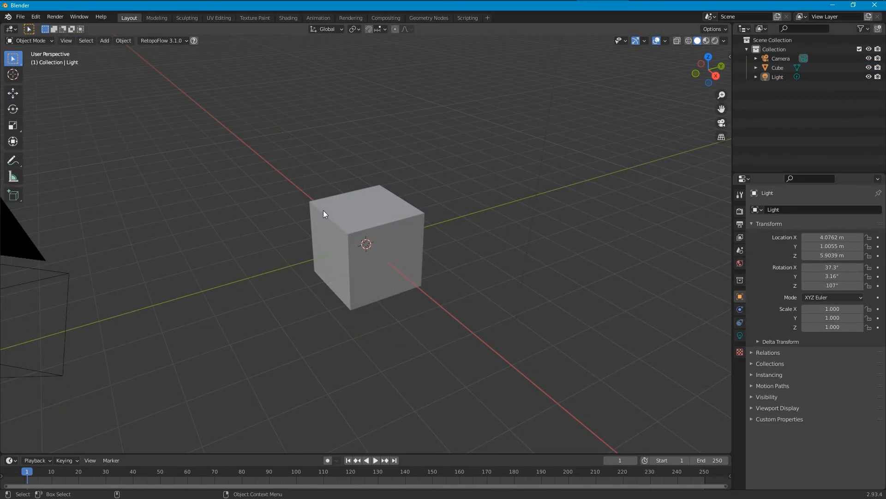
Put the default cube of the new scene into Edit Mode and select its top face using face selection.
middle_drag(60, 202, 128, 211)
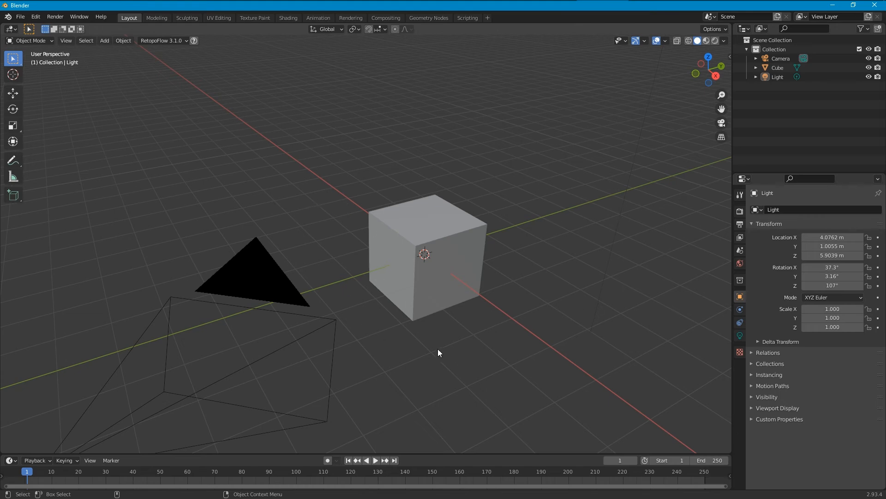
click(42, 42)
click(400, 231)
click(34, 42)
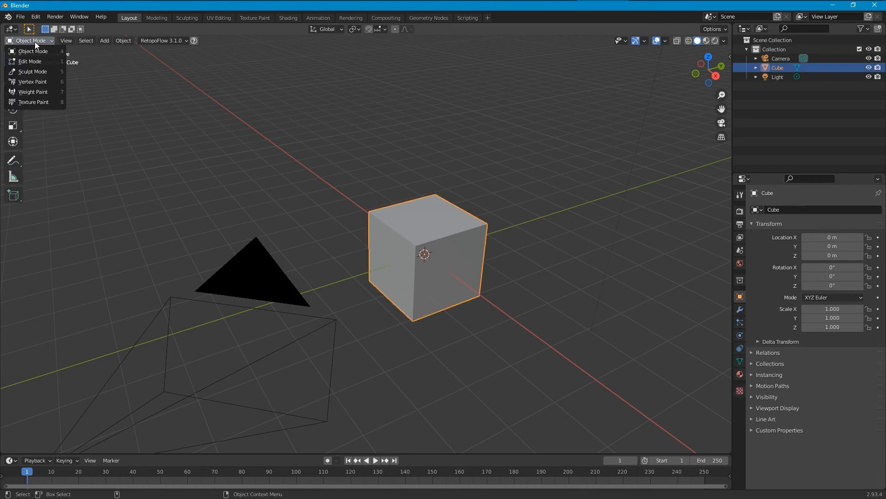
click(43, 62)
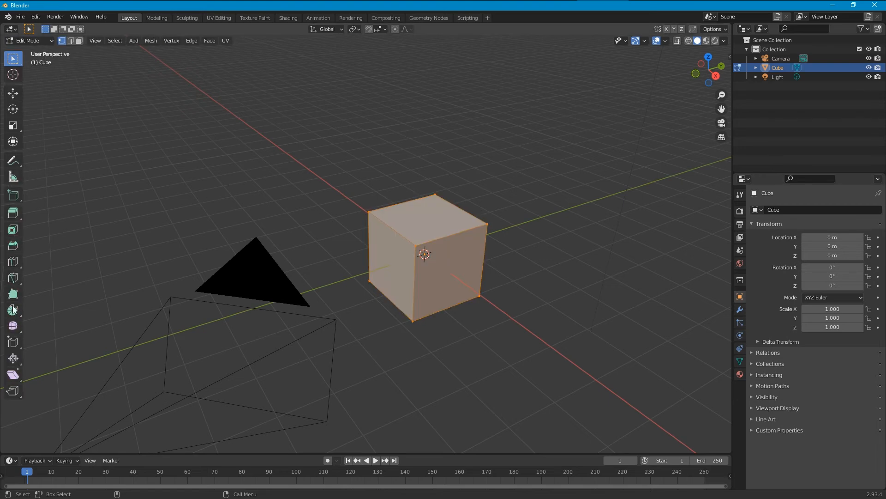
click(46, 187)
click(72, 40)
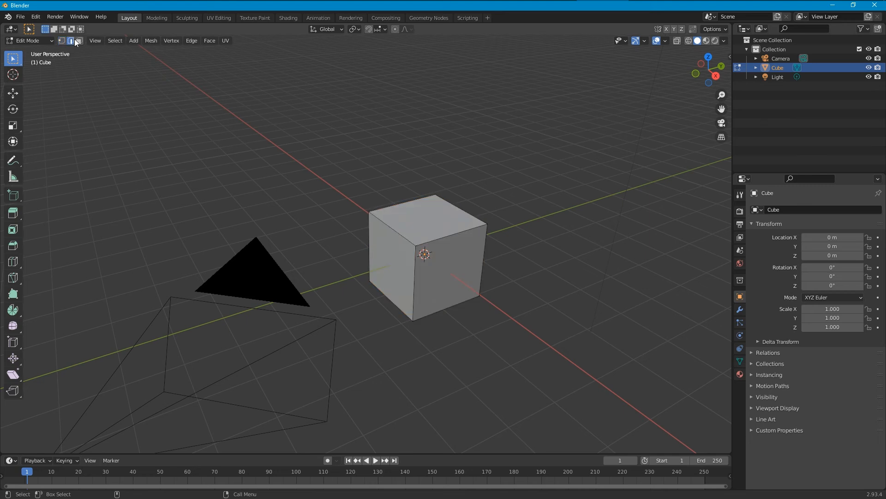
click(439, 237)
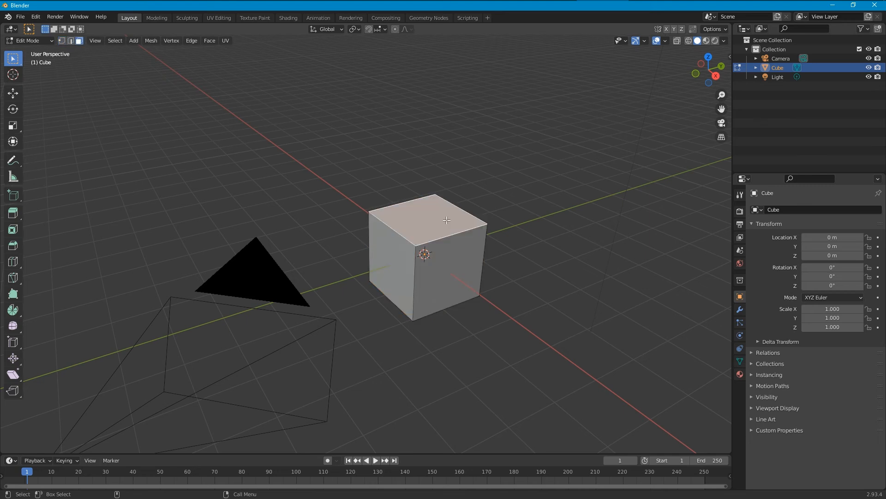
Extrude the cube's top face upward three times with the Extrude Region tool to form a stacked column.
scroll(436, 256, up, 3)
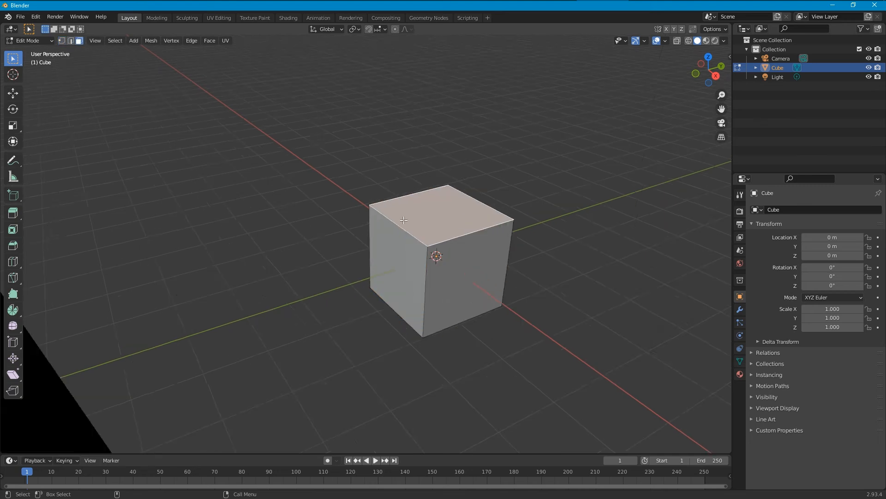
click(17, 215)
middle_drag(283, 210, 246, 241)
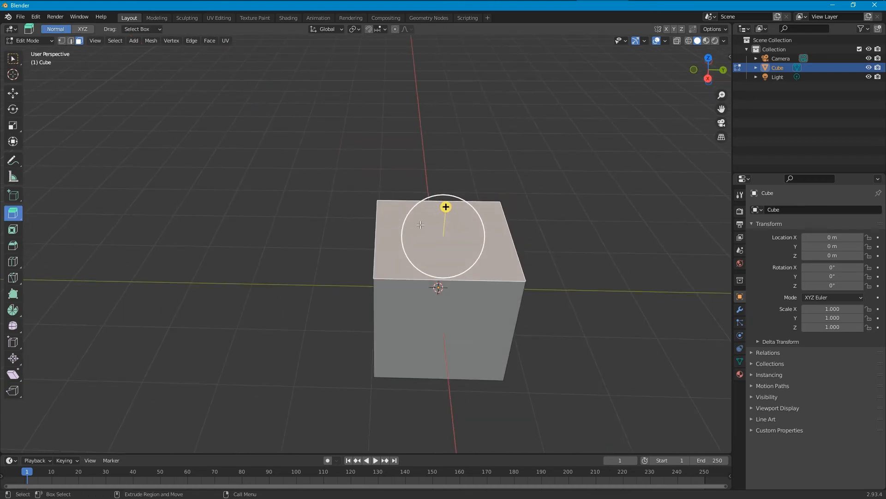
middle_drag(432, 224, 457, 193)
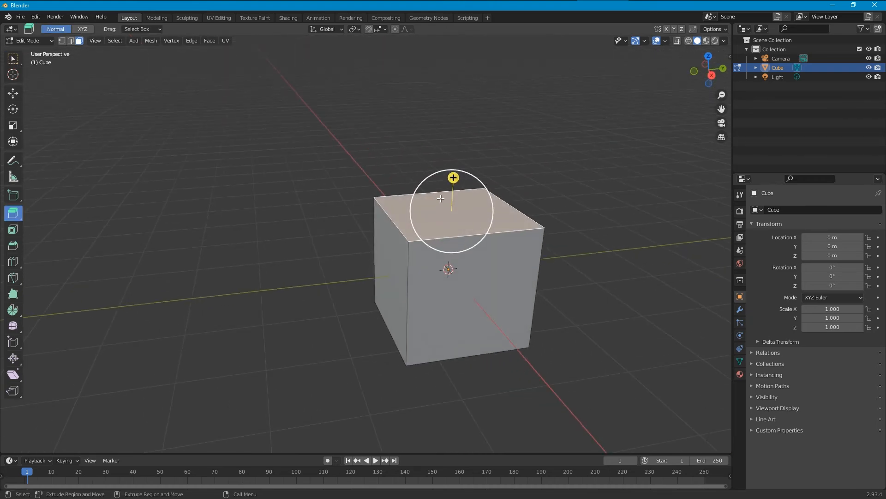
middle_drag(468, 227, 457, 231)
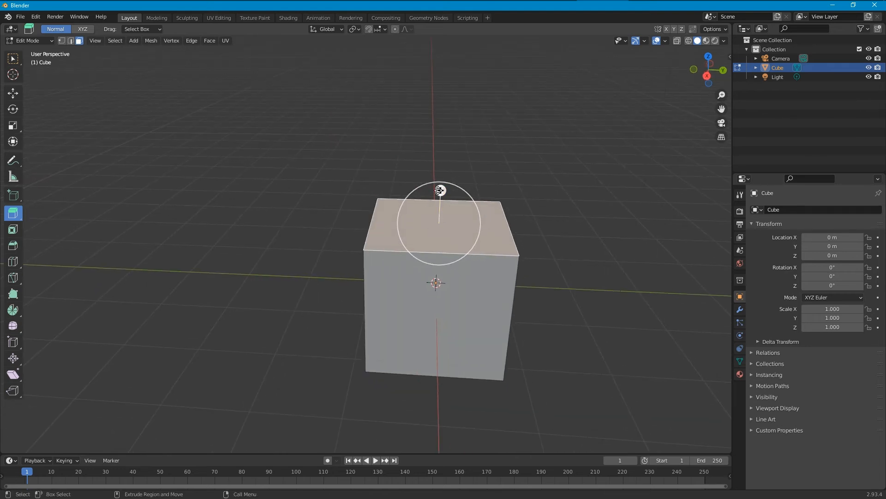
middle_drag(439, 192, 446, 196)
drag(440, 183, 450, 117)
click(454, 63)
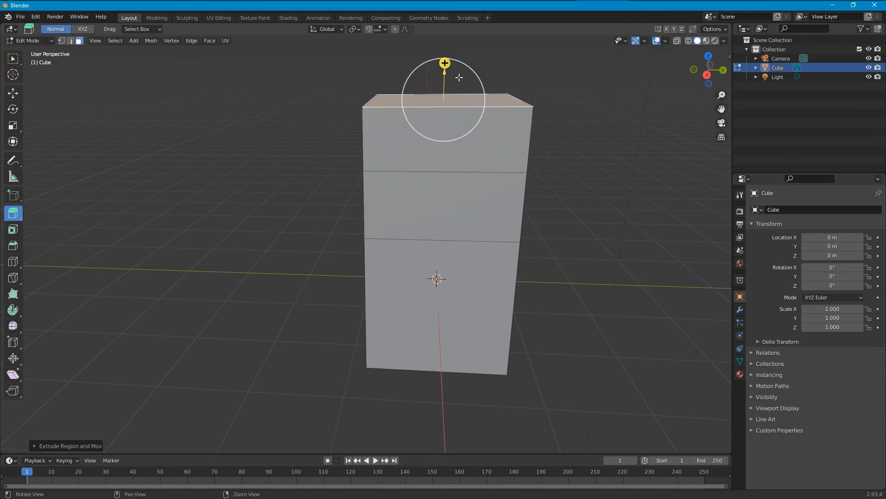
middle_drag(454, 69, 426, 212)
drag(424, 211, 434, 147)
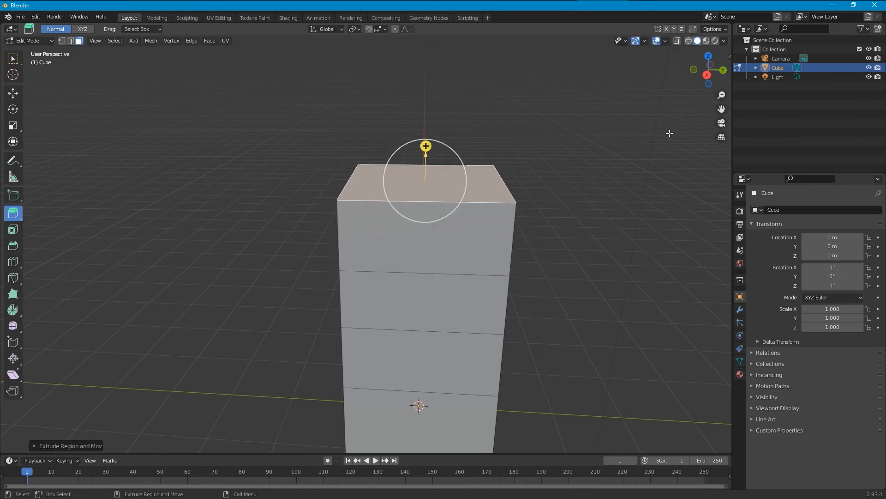
Enable the Screencast Keys display in the viewport.
click(731, 55)
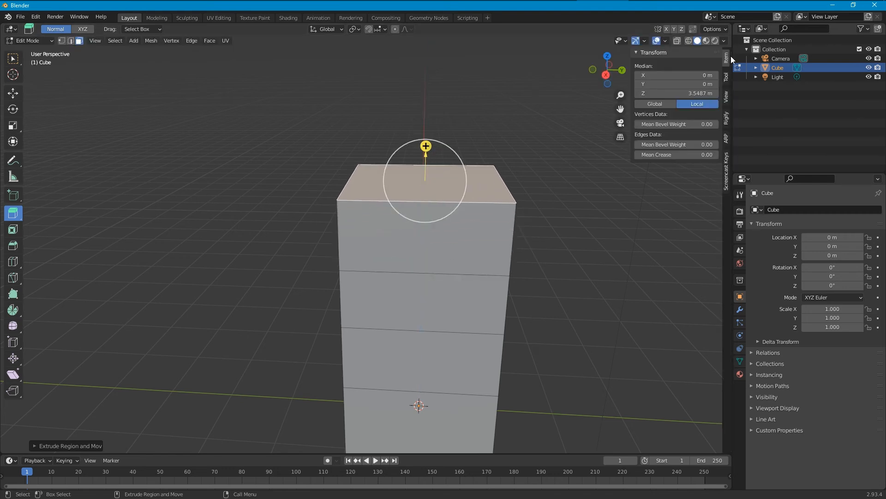
click(726, 177)
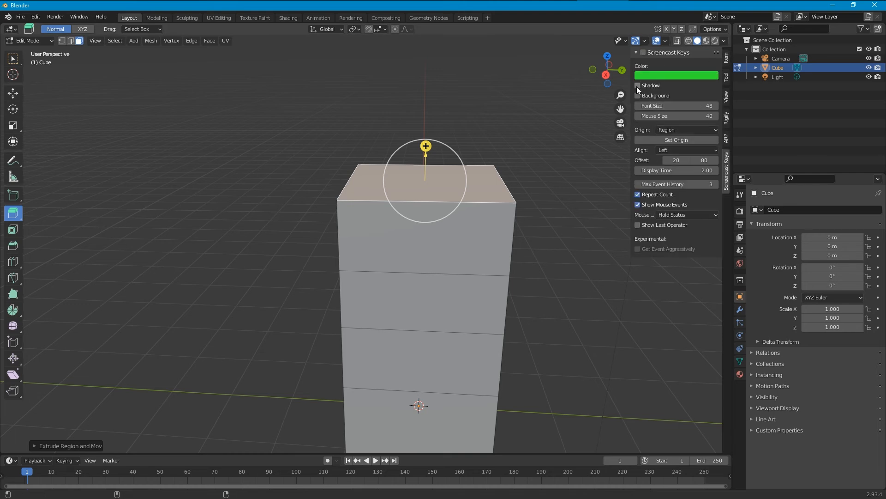
click(571, 190)
Extrude the column's top face upward by 1 m with snapping, then extrude it freely at a slant and upward again.
click(436, 186)
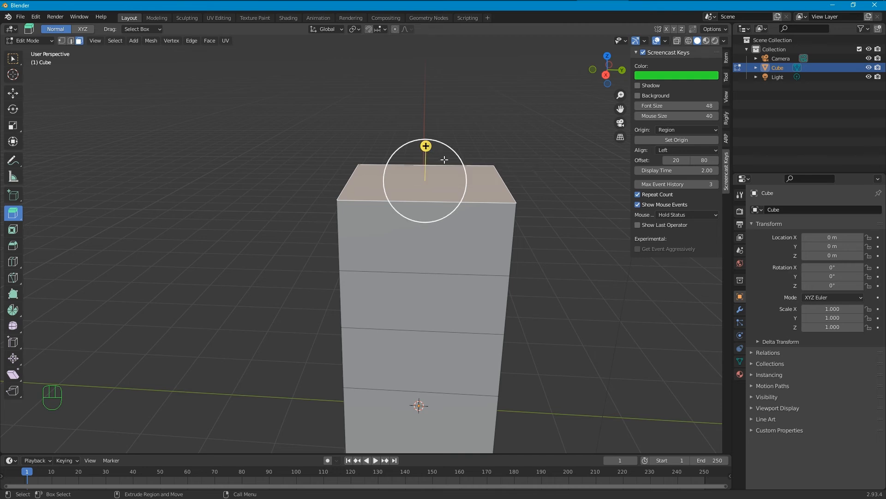
drag(444, 163, 454, 67)
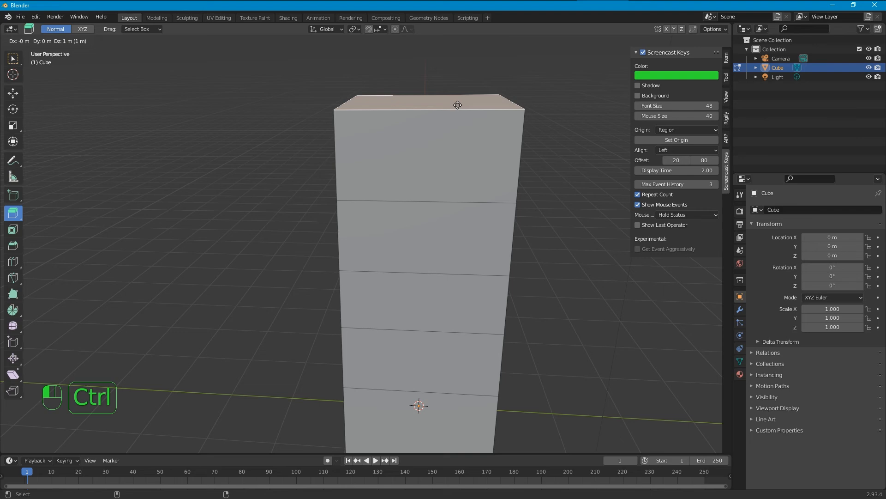
ctrl+drag(458, 105, 457, 106)
alt+drag(533, 158, 487, 224)
drag(382, 189, 457, 105)
alt+drag(475, 222, 570, 245)
drag(334, 75, 260, 344)
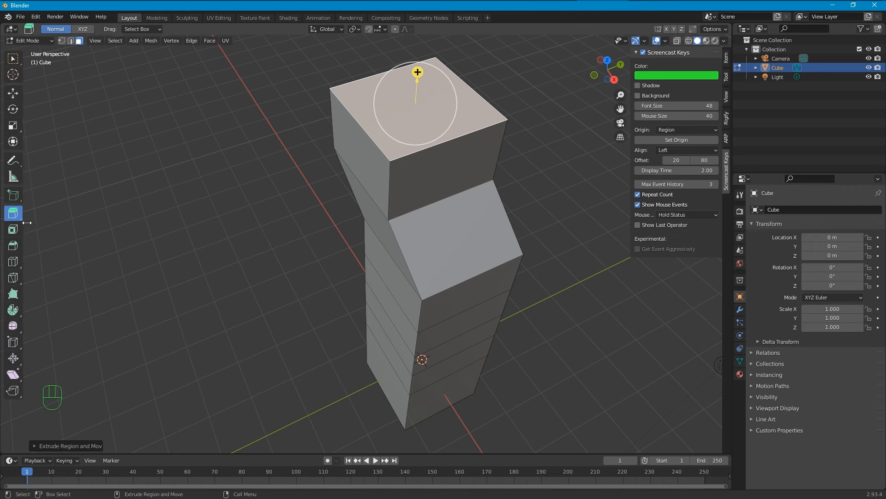
Inset the column's top face with the Inset Faces tool to form a smaller face in its centre.
click(16, 214)
drag(18, 217, 66, 162)
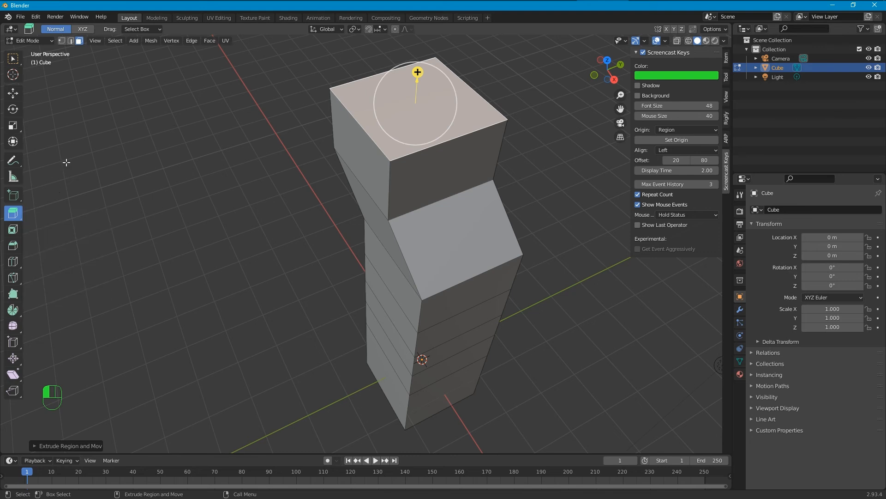
click(14, 233)
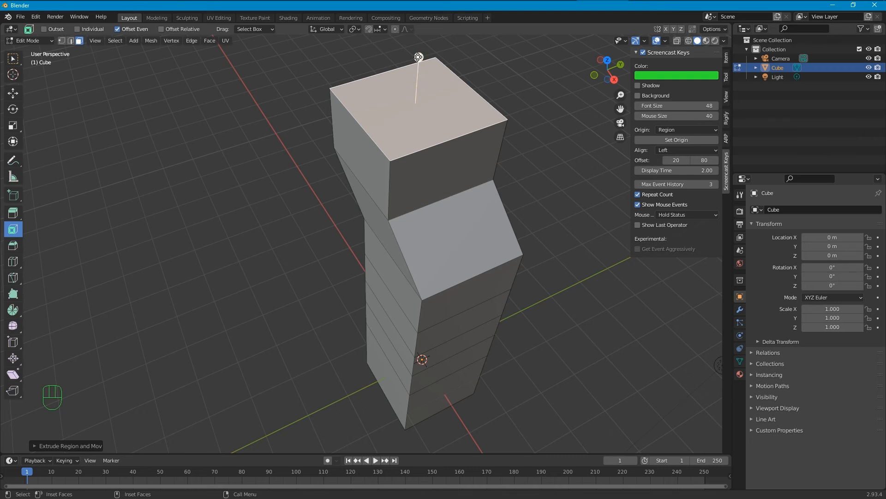
drag(419, 57, 422, 108)
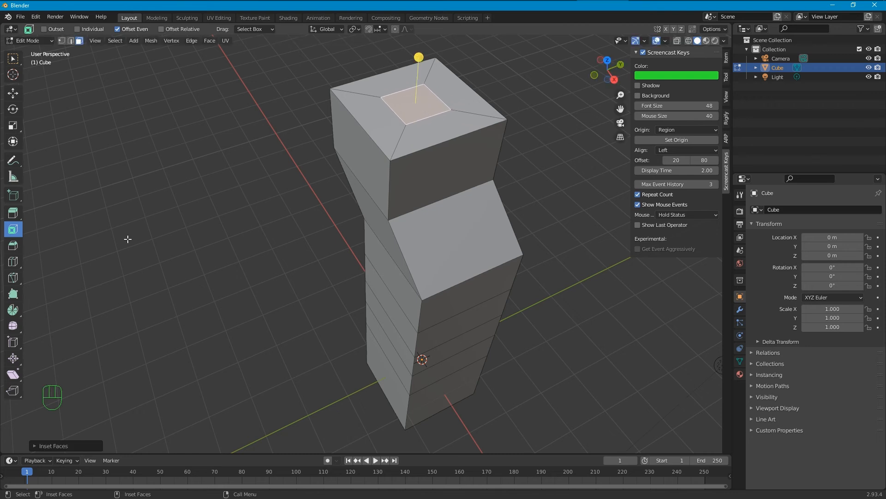
Select the four faces surrounding the inset face on top of the column and bevel them.
click(12, 247)
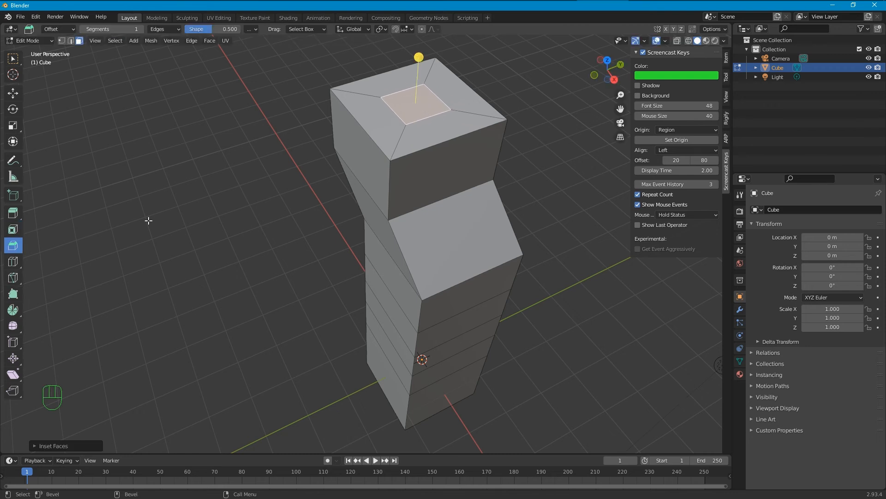
click(415, 140)
shift+click(371, 113)
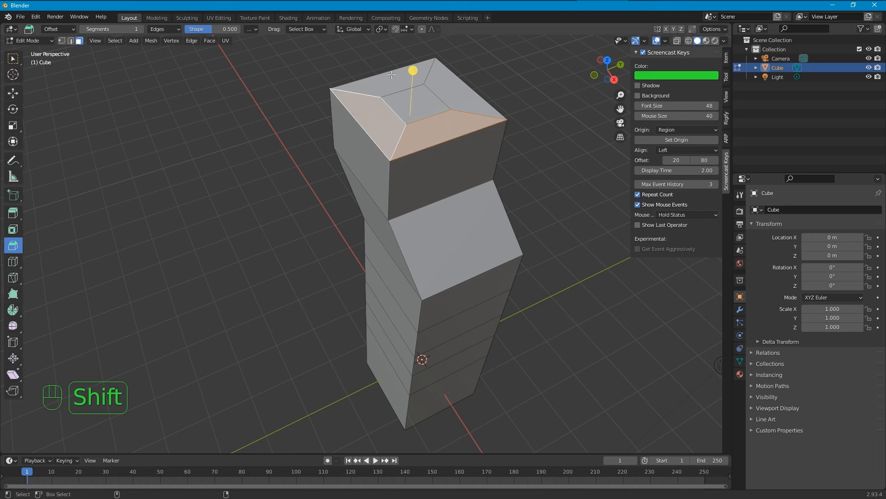
shift+click(380, 92)
shift+click(461, 87)
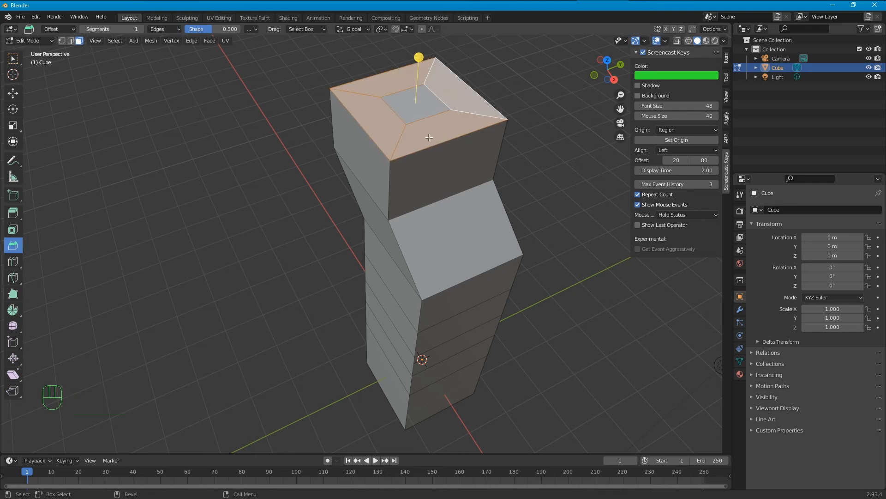
drag(419, 57, 469, 94)
Bevel the outer face of the slanted section and the end face on the overhanging side of the upper block.
click(457, 247)
mouse_move(484, 237)
mouse_down()
mouse_move(504, 237)
mouse_move(494, 242)
mouse_up()
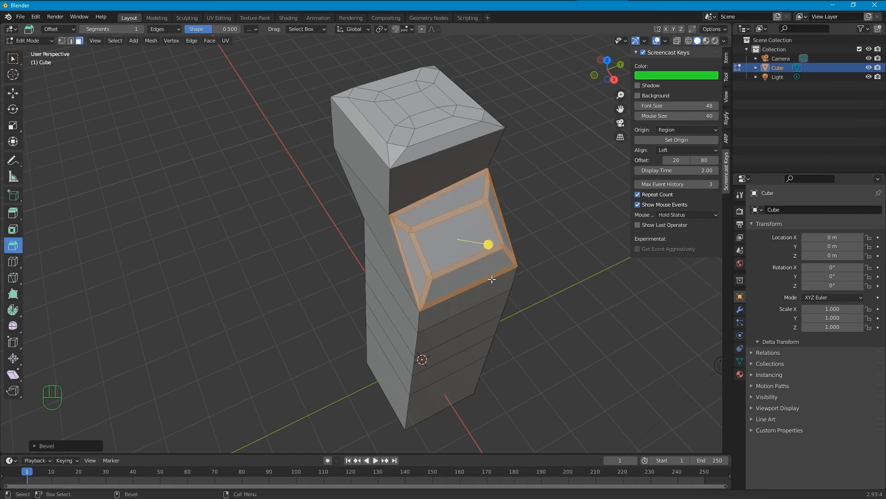
alt+drag(543, 283, 382, 191)
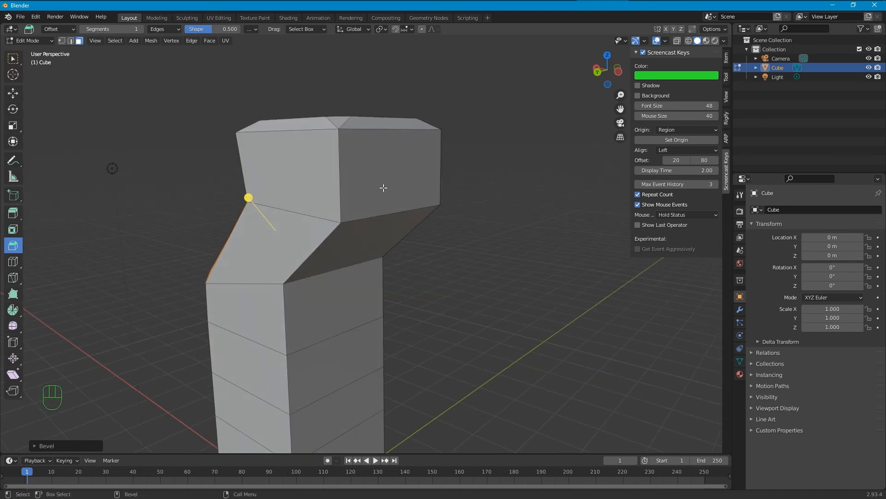
click(427, 181)
drag(440, 173, 476, 217)
alt+drag(481, 123, 460, 111)
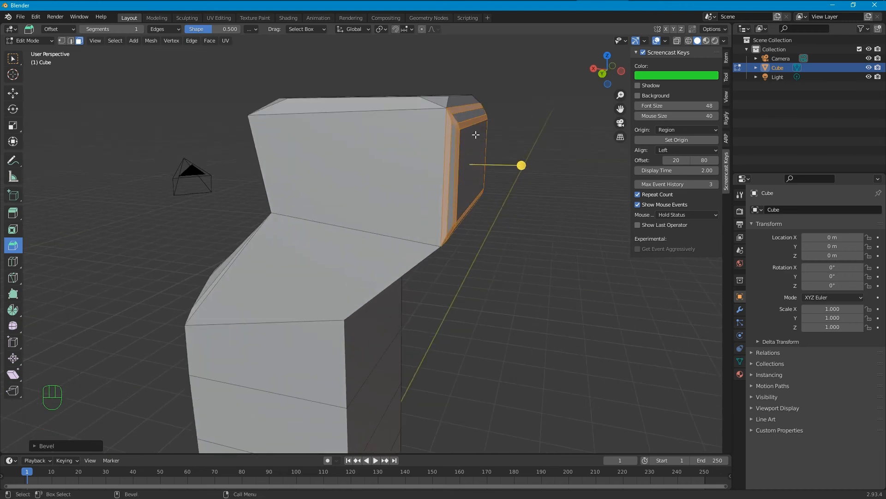
Add several lengthwise and crosswise loop cuts through the column, its slanted section and the upper block with the Loop Cut tool.
click(13, 261)
alt+drag(117, 254, 171, 288)
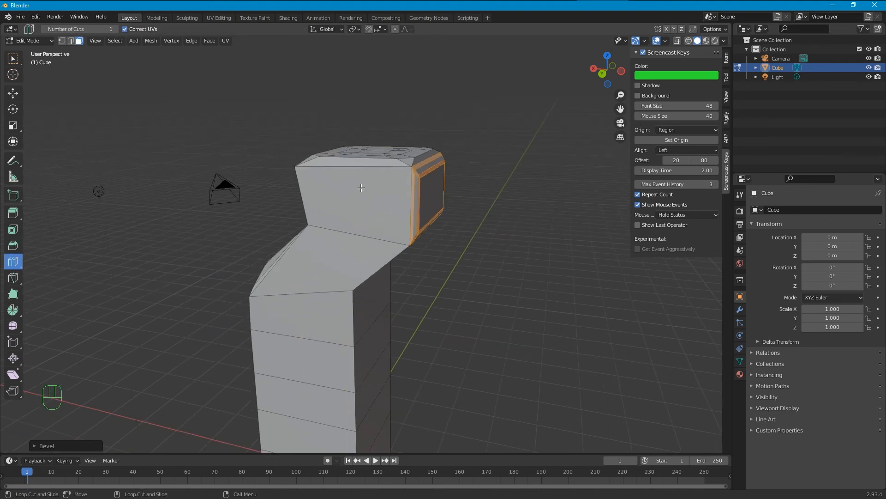
alt+drag(262, 306, 269, 323)
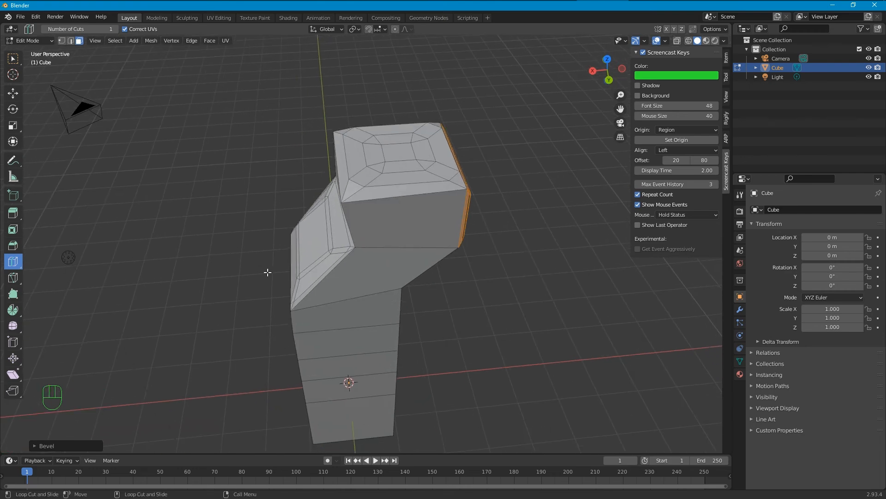
click(360, 284)
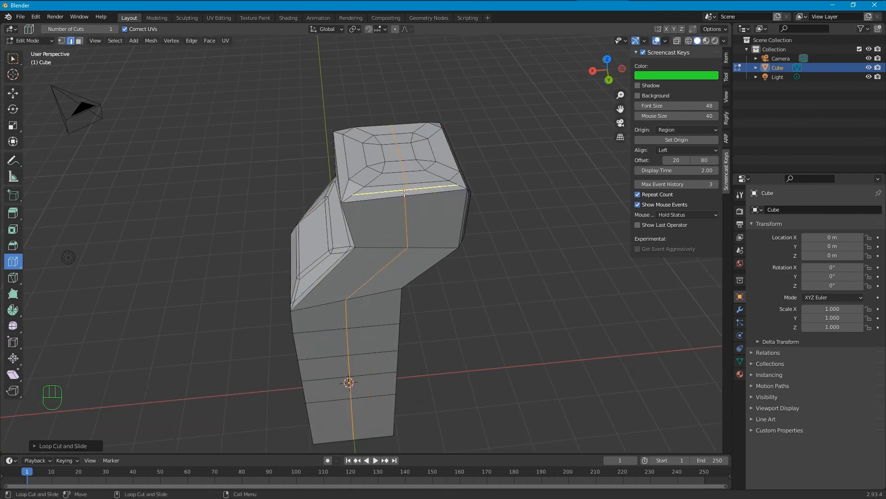
drag(403, 152, 403, 150)
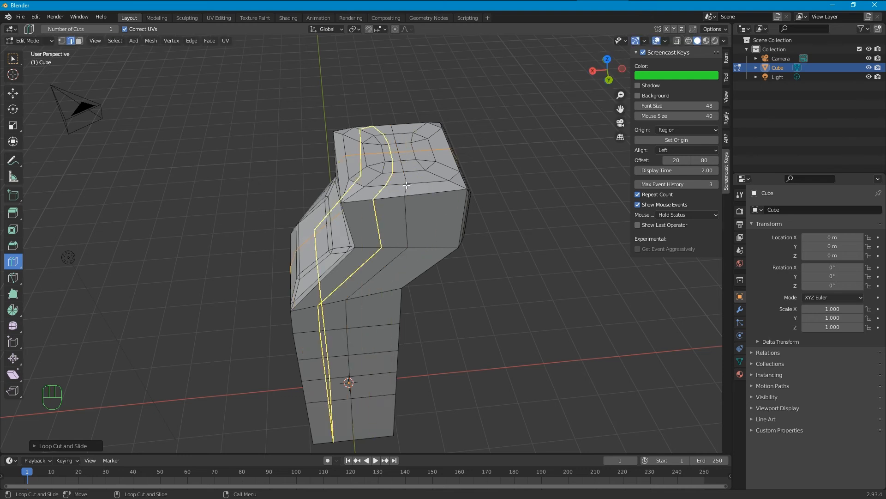
click(429, 268)
drag(429, 196, 404, 195)
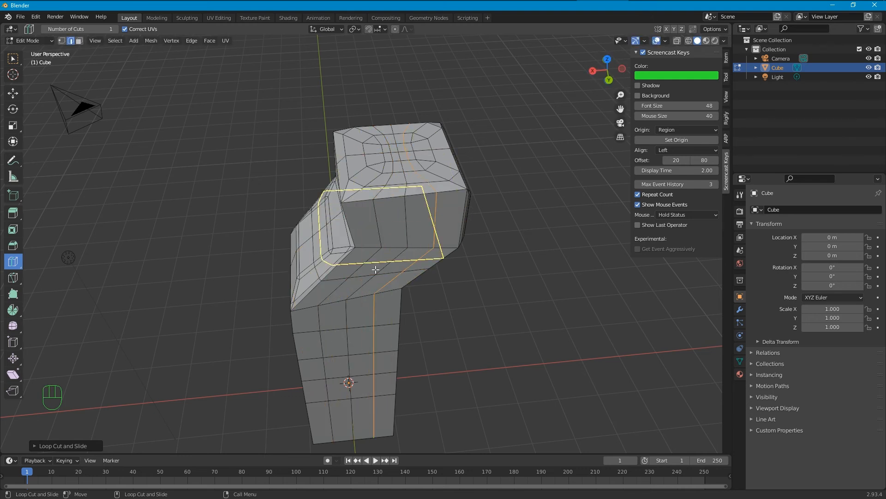
alt+drag(318, 344, 416, 286)
drag(412, 251, 403, 252)
drag(391, 238, 391, 238)
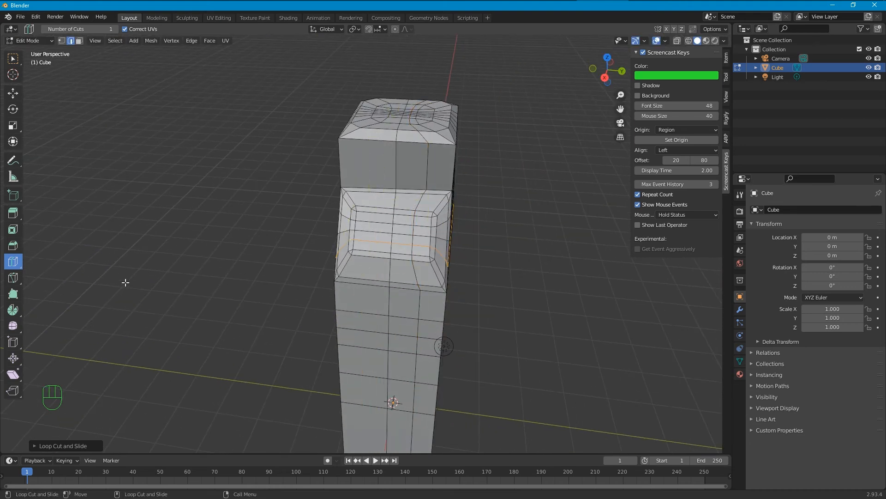
Add offset edge loops on both sides of the selected edge loop across the slanted section with Offset Edge Loop Cut.
click(18, 262)
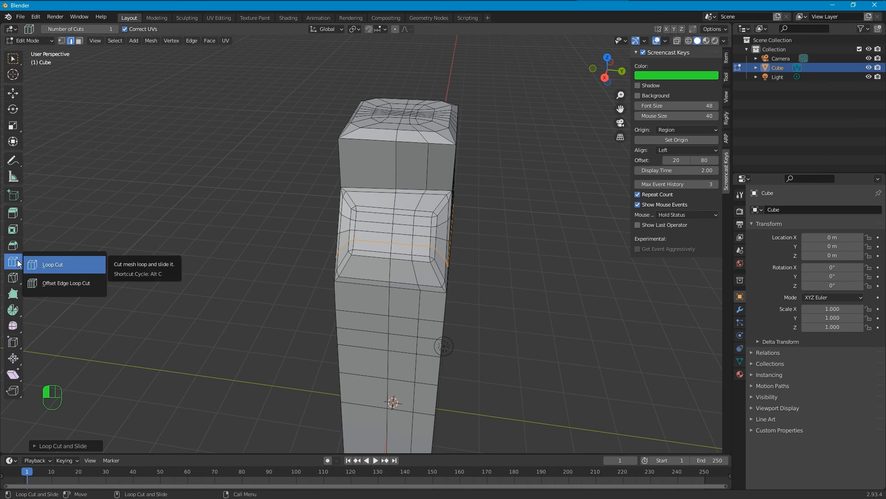
click(35, 283)
drag(368, 304, 237, 291)
drag(339, 223, 208, 254)
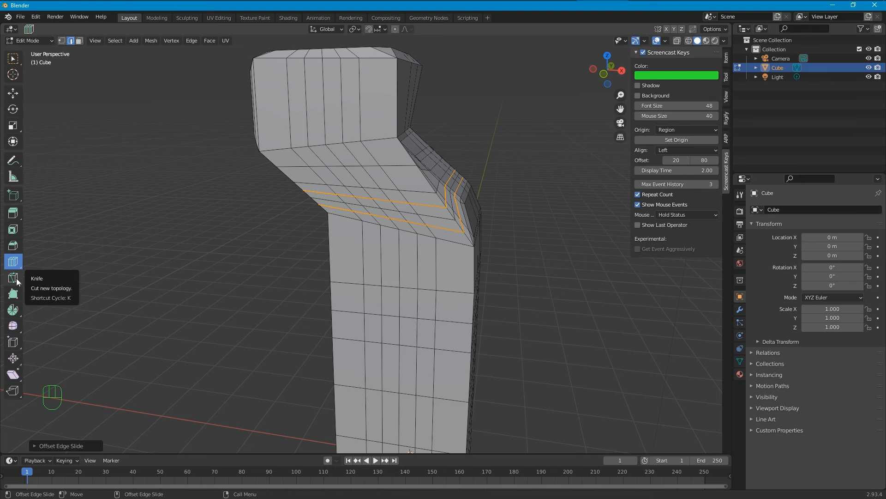
Cut a C-shaped outline into the column's side below the slanted section with the Knife tool.
click(12, 278)
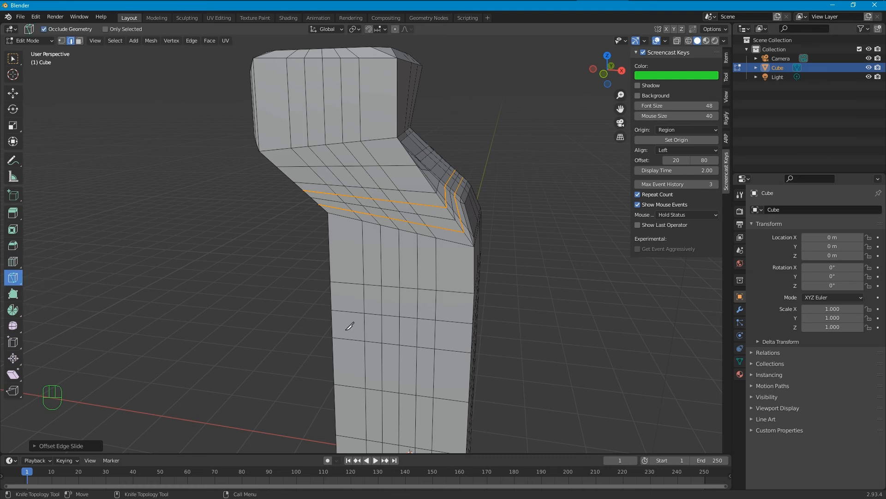
click(330, 252)
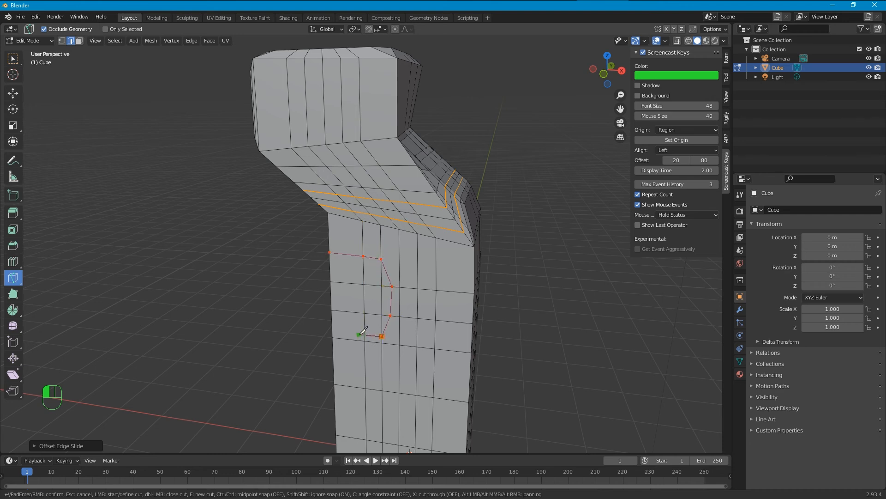
alt+drag(293, 305, 146, 173)
right_click(289, 304)
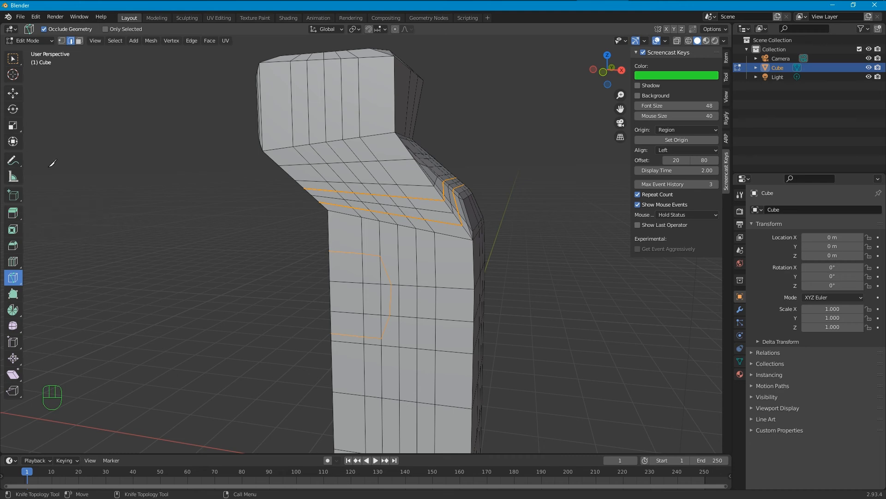
Select the faces enclosed by the knife cut and extrude them outward, then extrude a smaller block from one of the new faces.
click(78, 42)
click(335, 269)
right_click(335, 269)
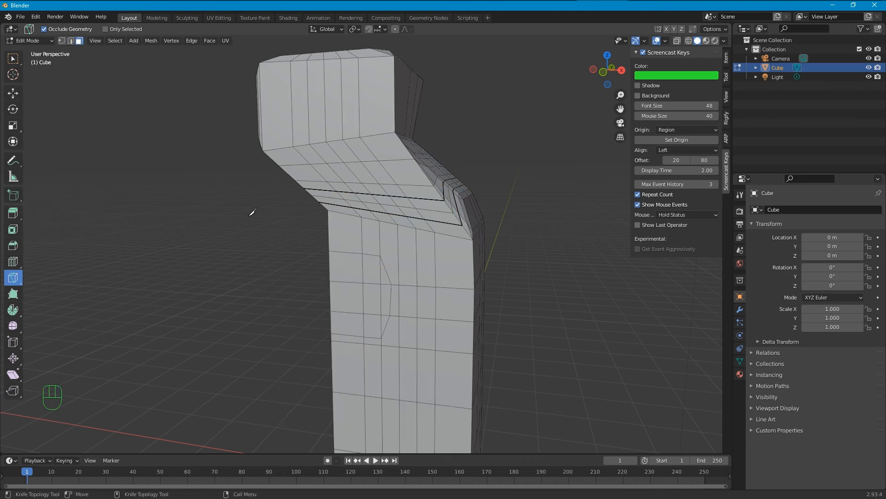
click(13, 94)
click(331, 263)
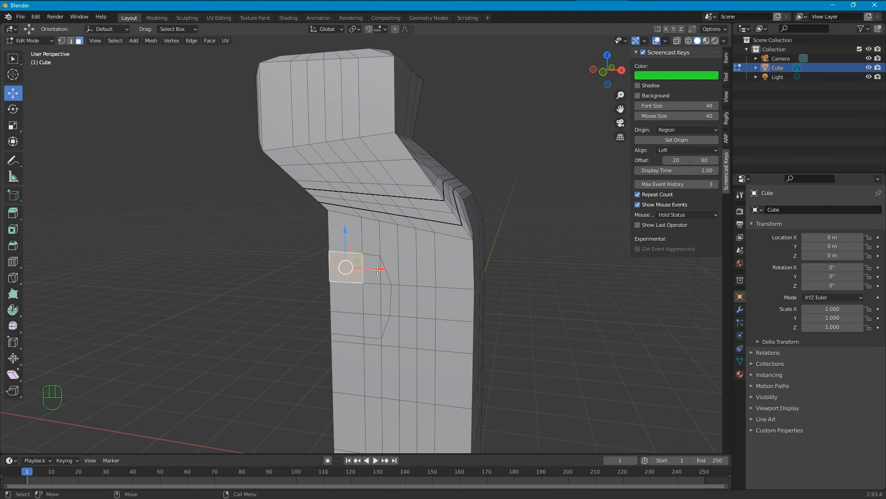
shift+click(372, 277)
shift+click(387, 281)
shift+click(385, 305)
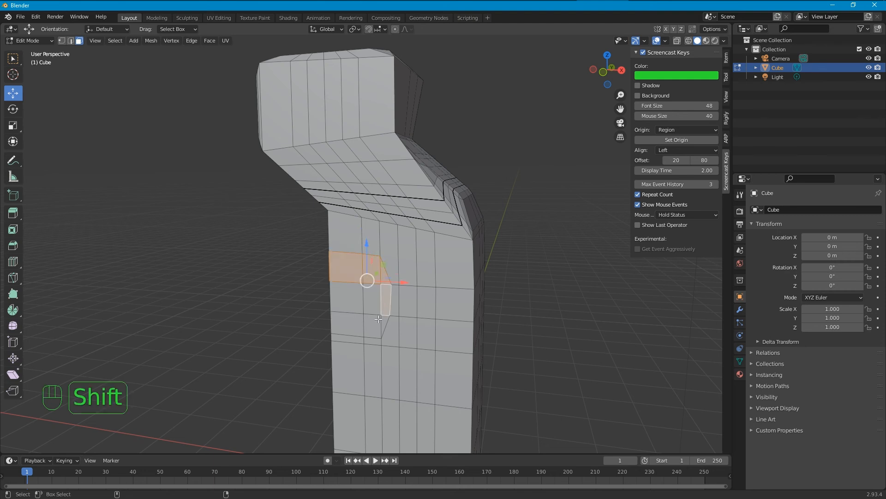
shift+click(374, 308)
shift+click(352, 305)
shift+click(359, 327)
shift+click(380, 328)
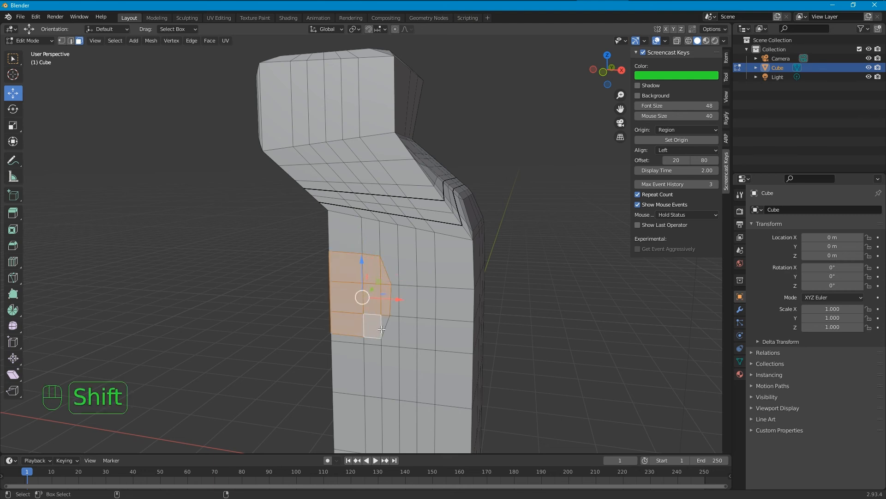
click(18, 217)
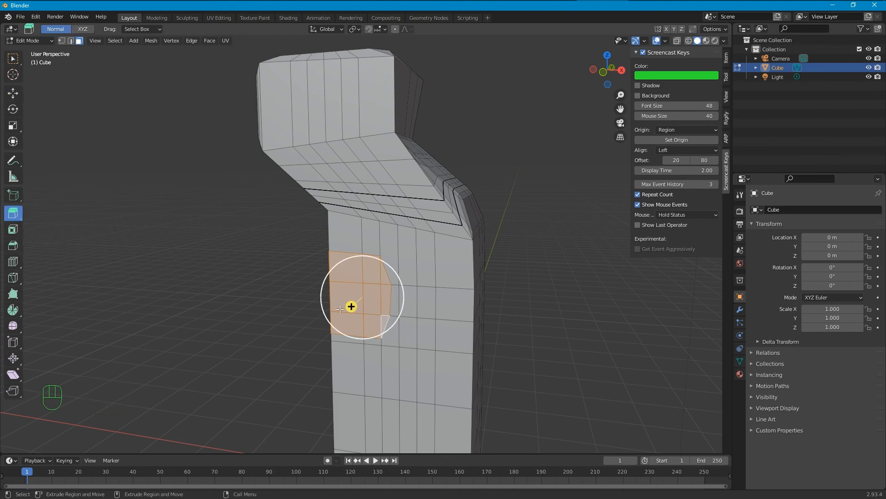
drag(349, 303, 296, 300)
alt+drag(297, 300, 262, 350)
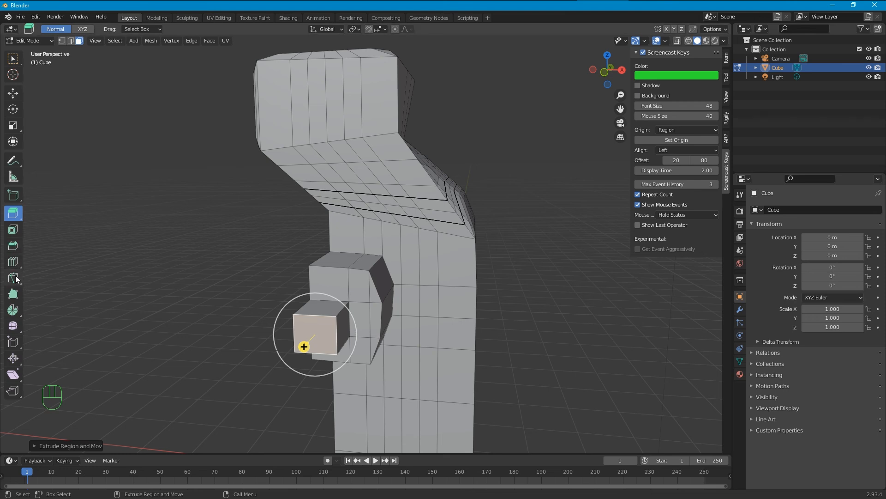
Cut the small block's end face diagonally into two triangles with the Knife tool.
click(13, 277)
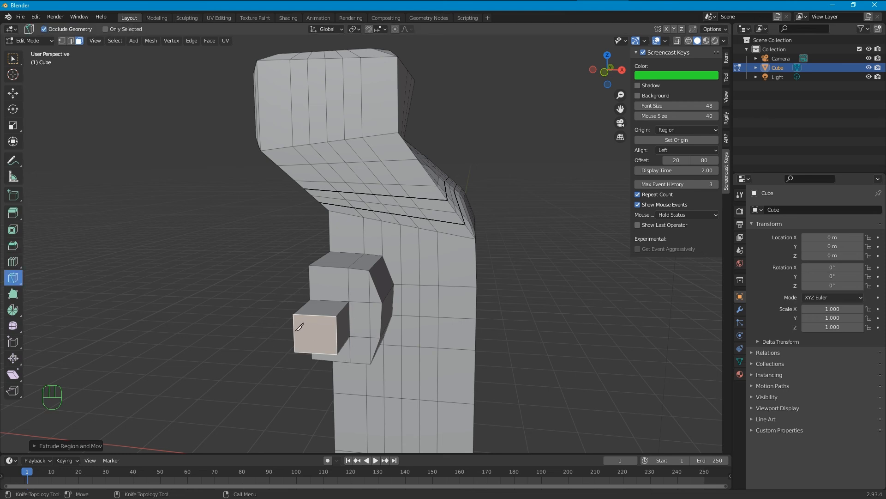
click(294, 314)
key(Return)
click(7, 94)
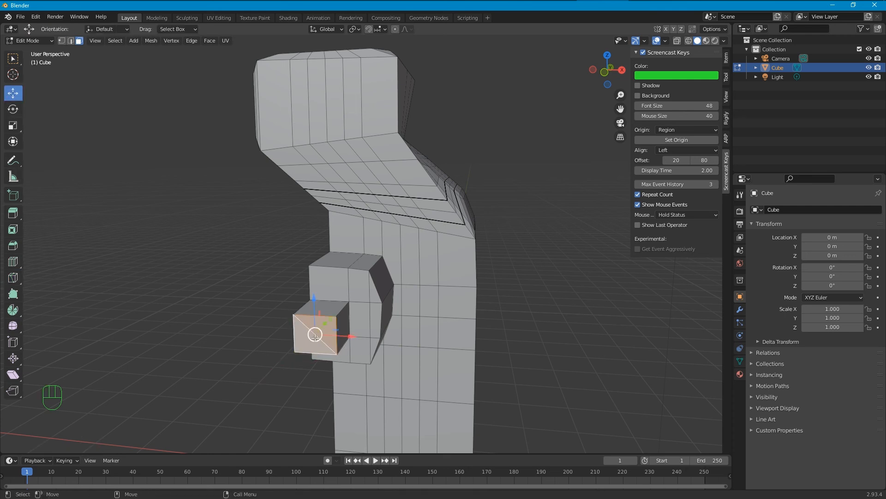
Extrude one triangular half of the small block's end face outward into a long triangular prong.
click(13, 219)
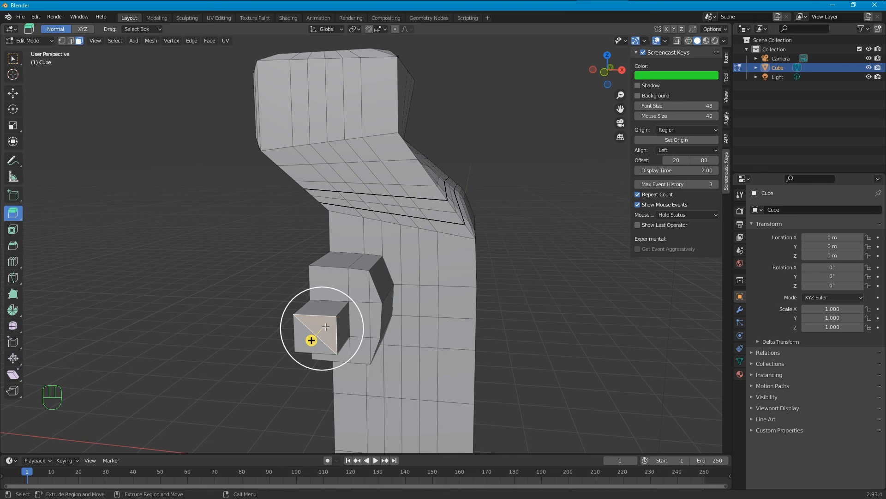
drag(326, 325, 299, 341)
alt+drag(299, 341, 261, 341)
key(ctrl+z)
drag(221, 317, 160, 332)
alt+drag(161, 332, 520, 264)
alt+drag(211, 216, 174, 271)
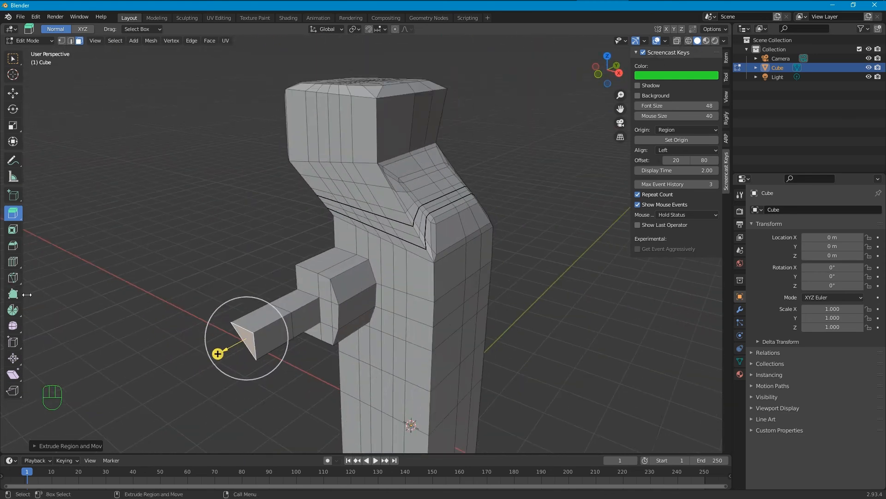
alt+drag(188, 273, 170, 267)
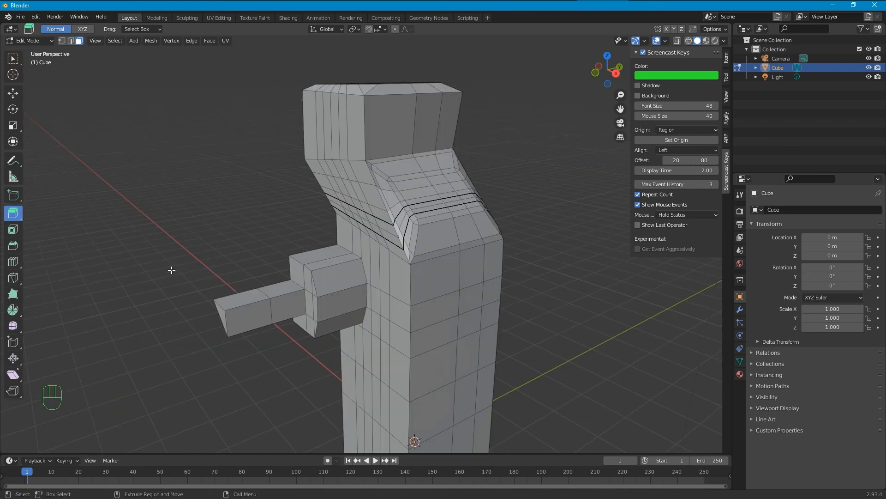